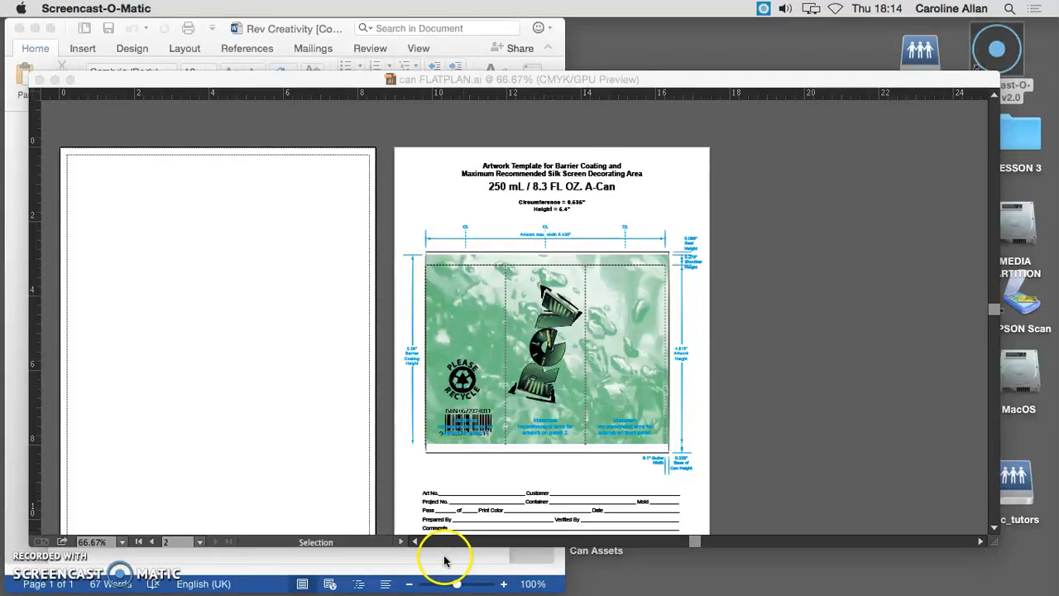
# Place Rev Creativity.docx from Can Assets onto the blank artboard with Remove Text Formatting enabled in the Word import options
pyautogui.click(444, 560)
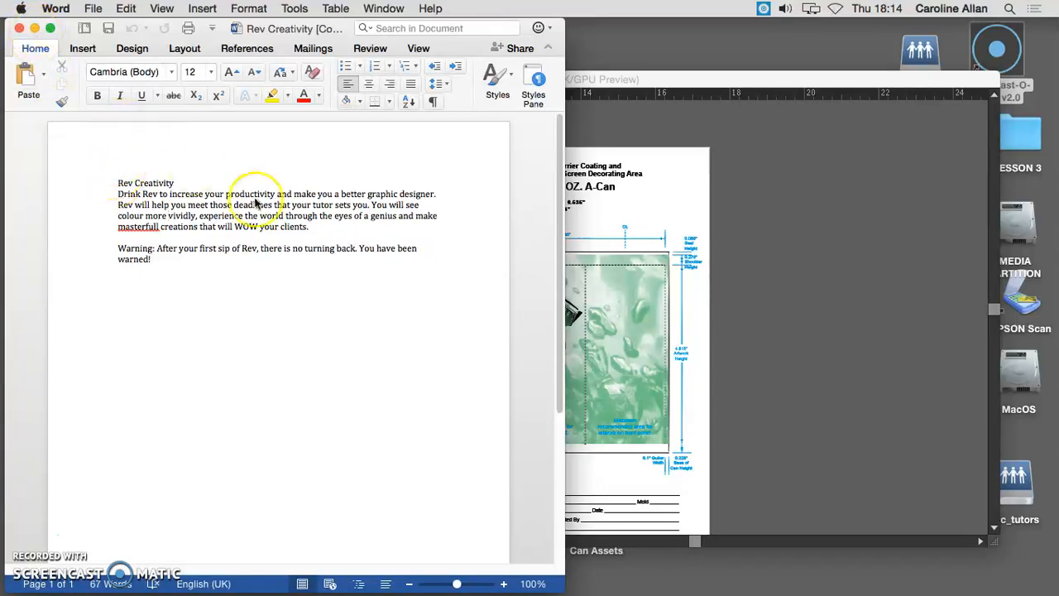
pyautogui.click(584, 285)
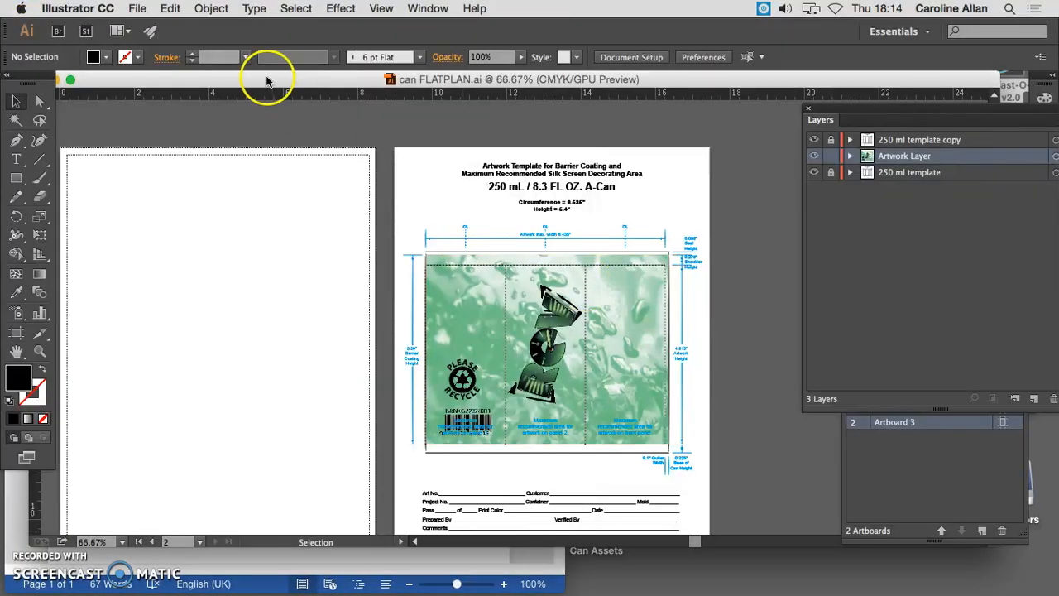
pyautogui.click(137, 9)
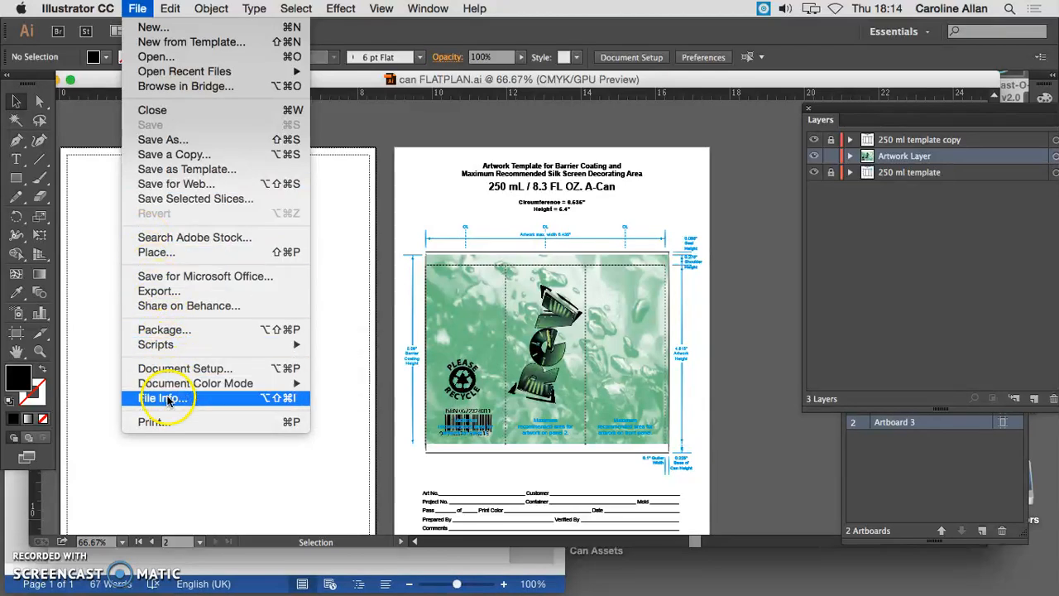
pyautogui.click(175, 253)
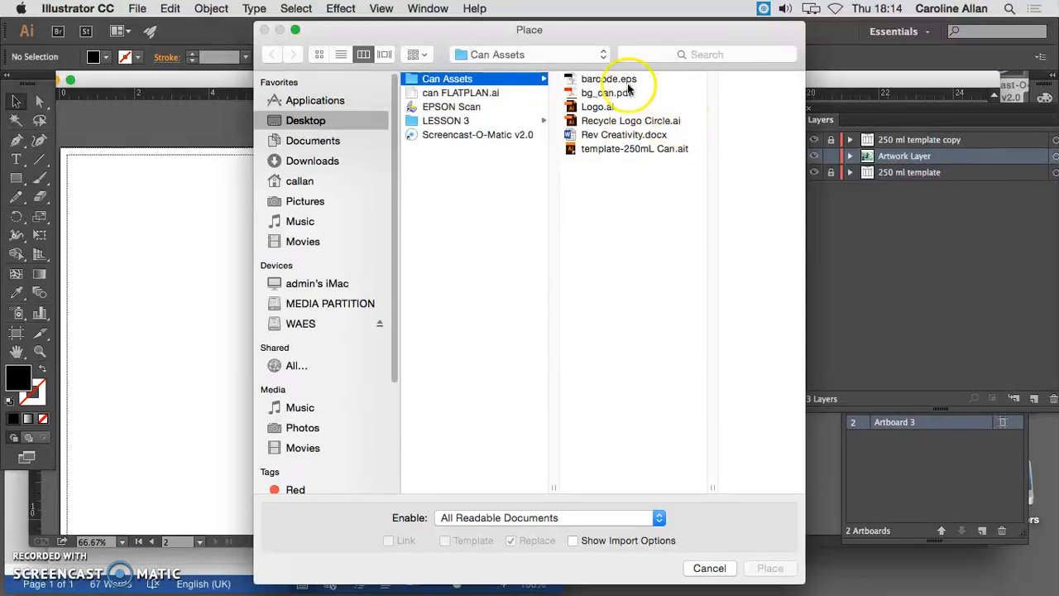
pyautogui.click(618, 136)
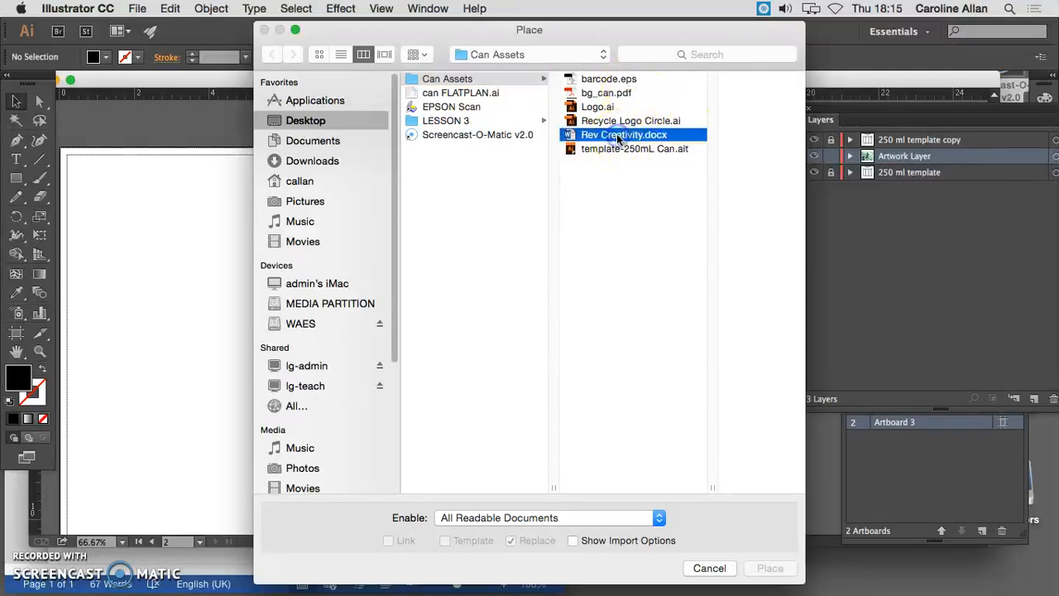
pyautogui.click(766, 569)
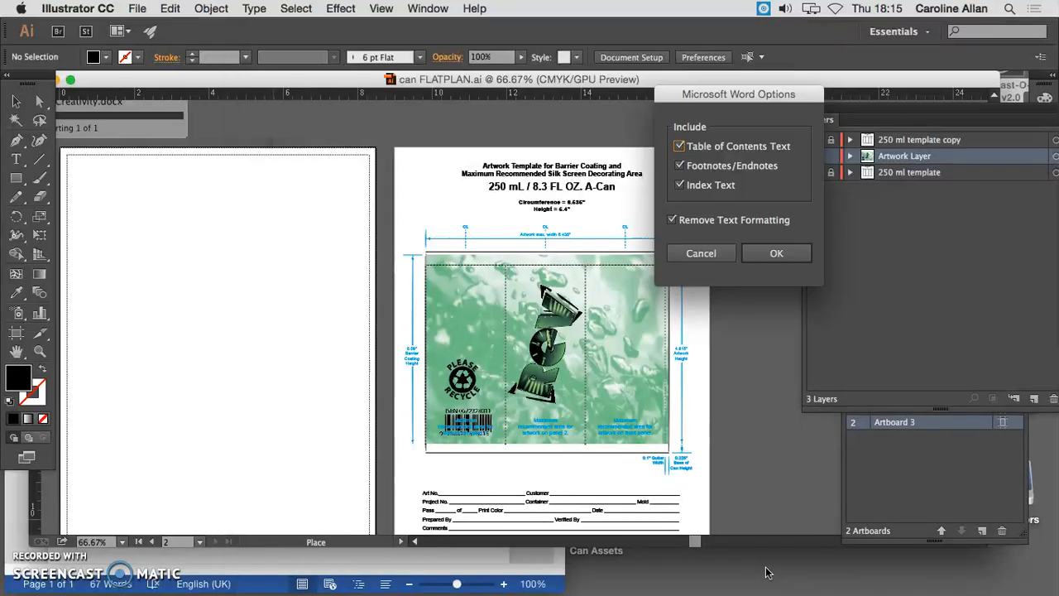
pyautogui.click(776, 253)
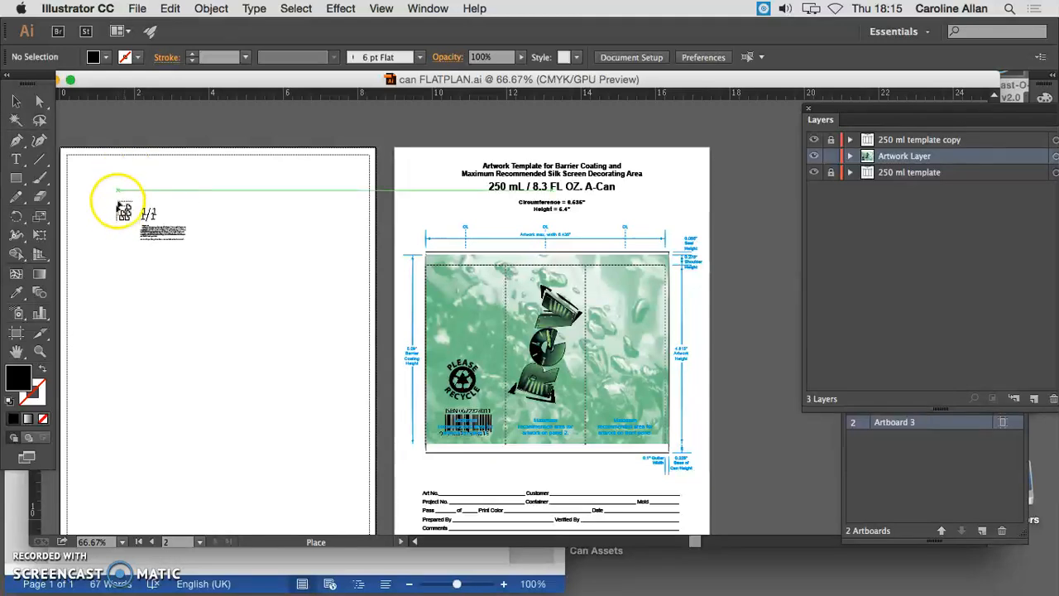
pyautogui.click(88, 175)
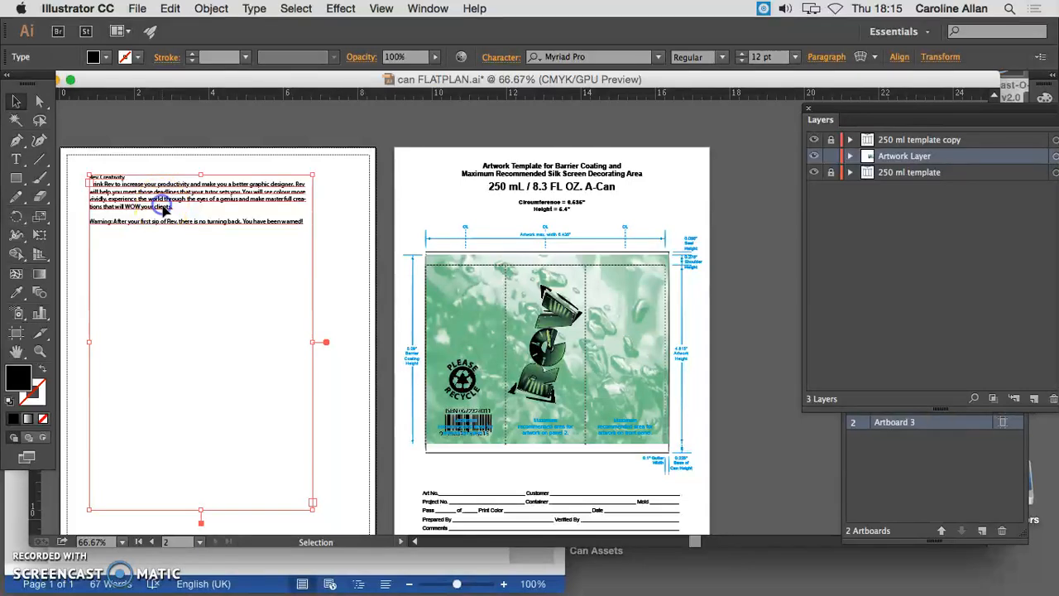
# Cut all of the placed text and delete its empty frame from the blank artboard
pyautogui.doubleClick(215, 222)
pyautogui.moveTo(303, 222); pyautogui.dragTo(91, 176)
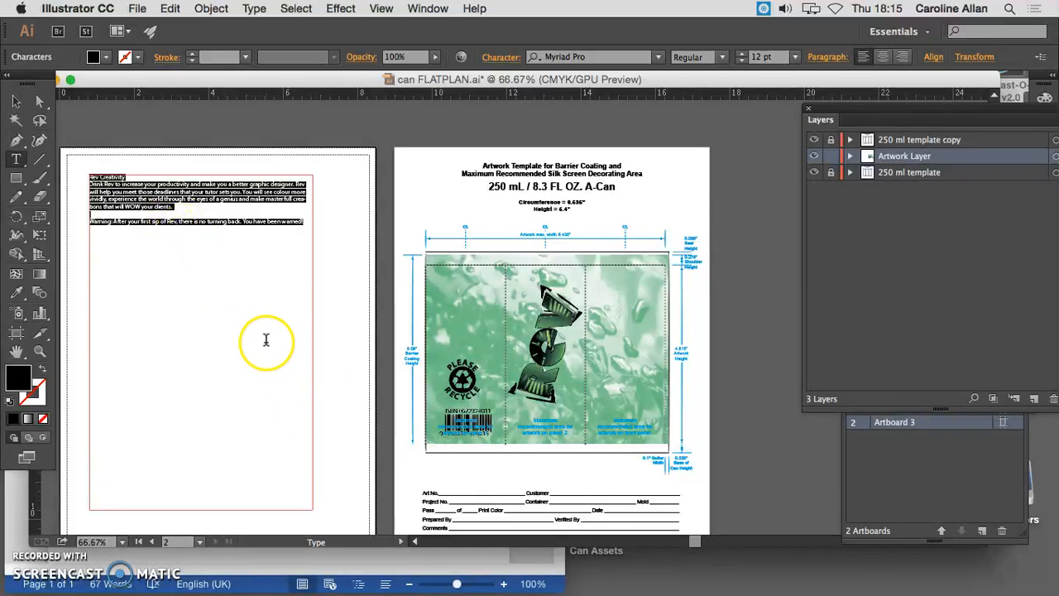
pyautogui.press('BackSpace')
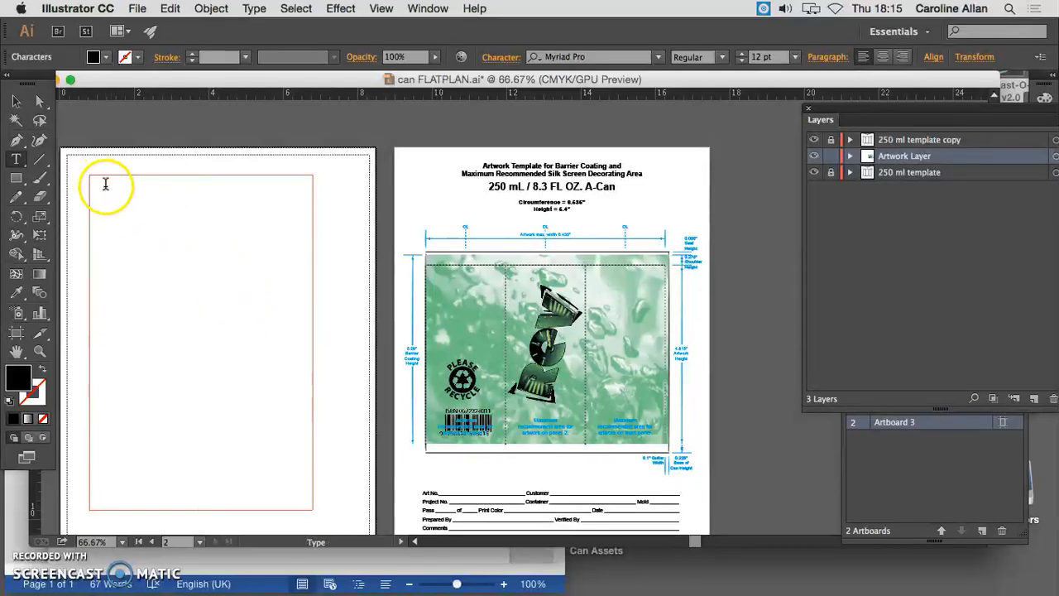
pyautogui.click(16, 101)
pyautogui.click(121, 175)
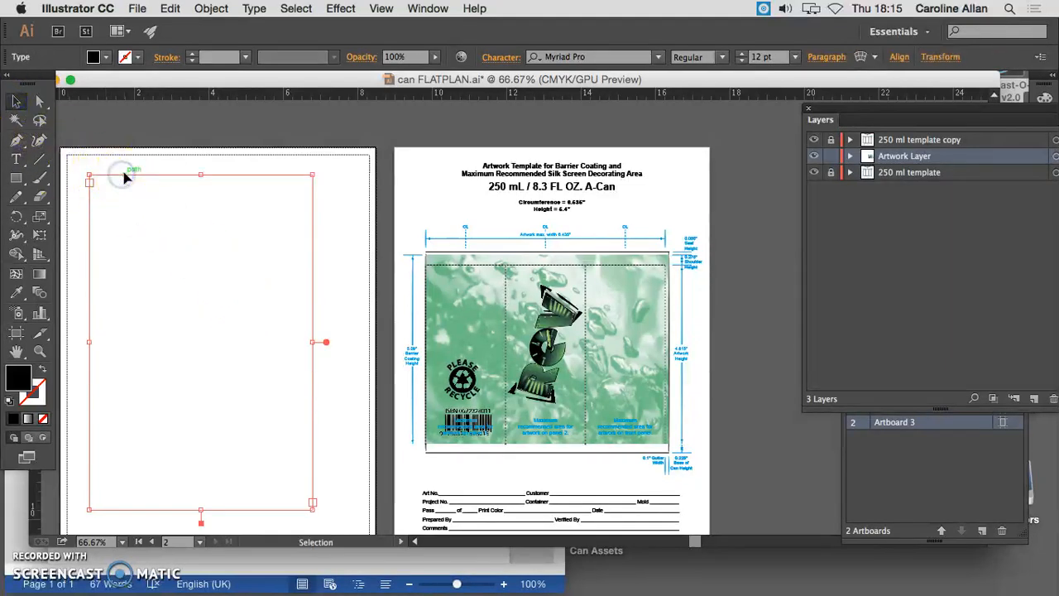
pyautogui.press('BackSpace')
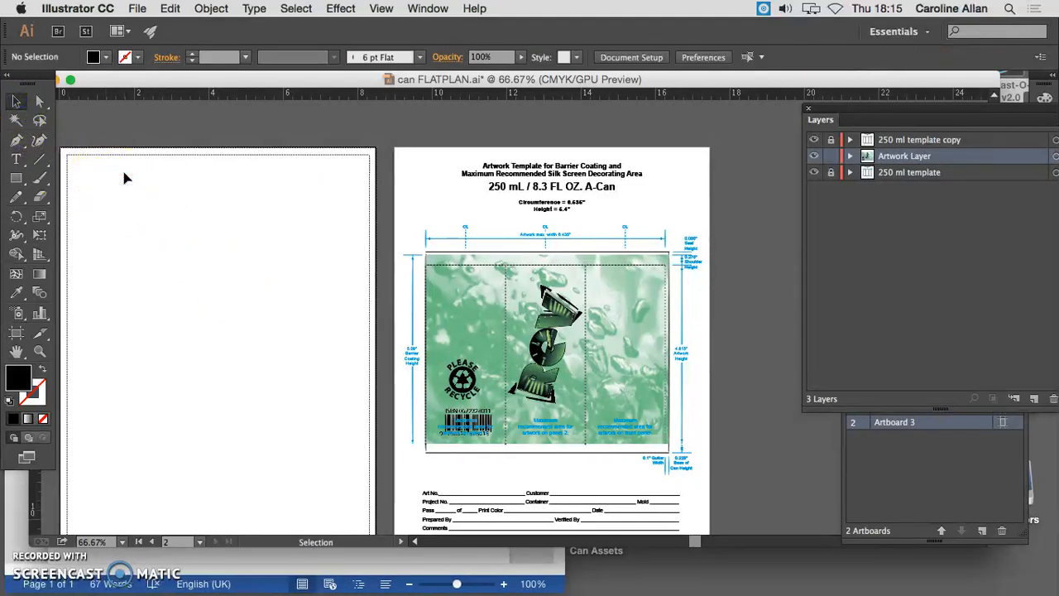
# Create a text frame about 1.77 by 3.77 in on the can's front panel, paste the cut text into it and select the frame
pyautogui.click(16, 159)
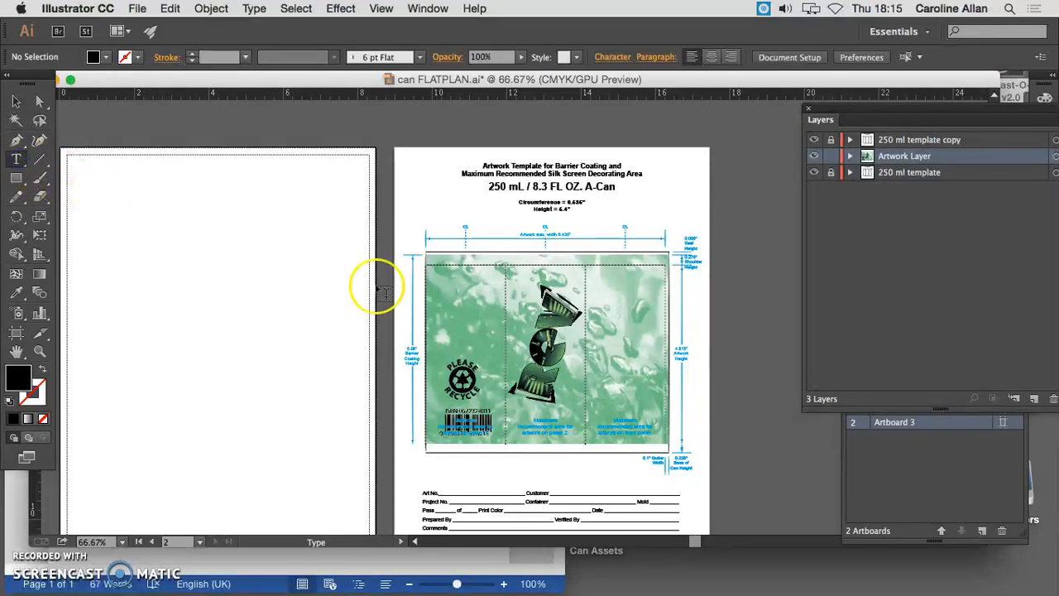
pyautogui.moveTo(596, 278); pyautogui.dragTo(660, 413)
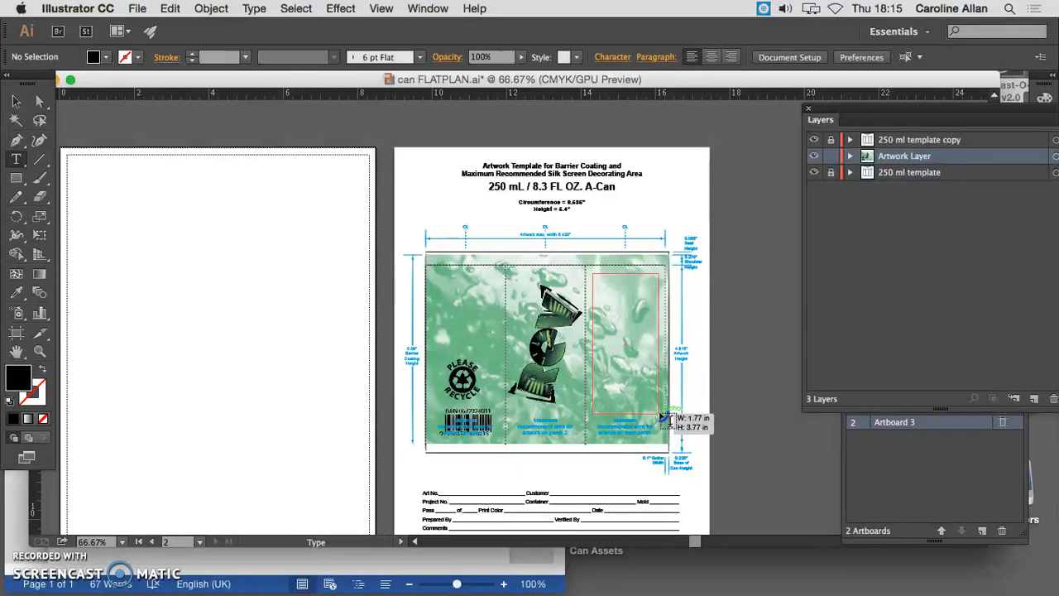
pyautogui.moveTo(661, 415); pyautogui.dragTo(661, 416)
pyautogui.press('super+v')
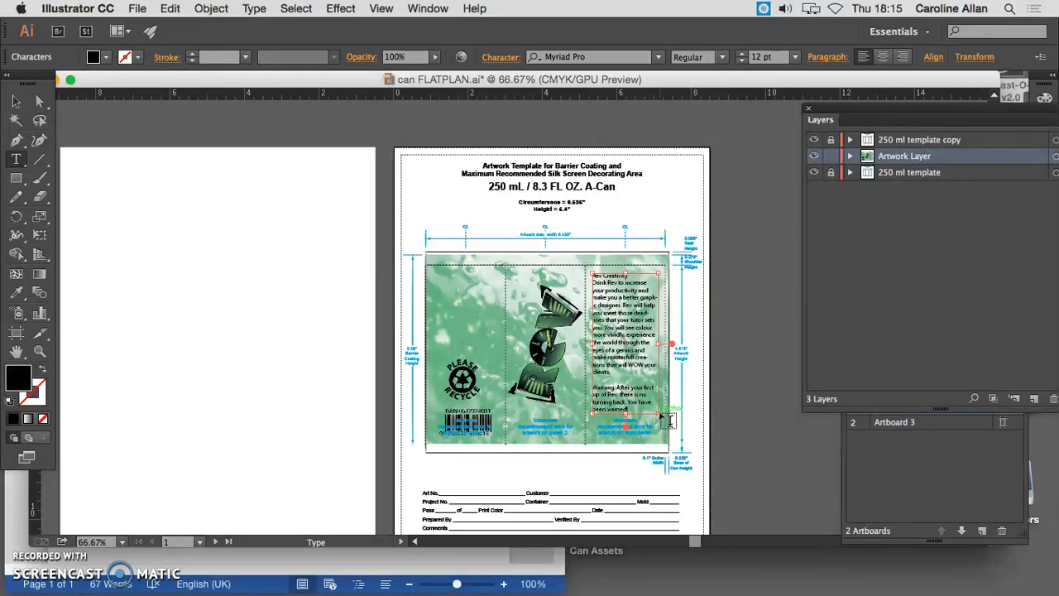
pyautogui.click(16, 101)
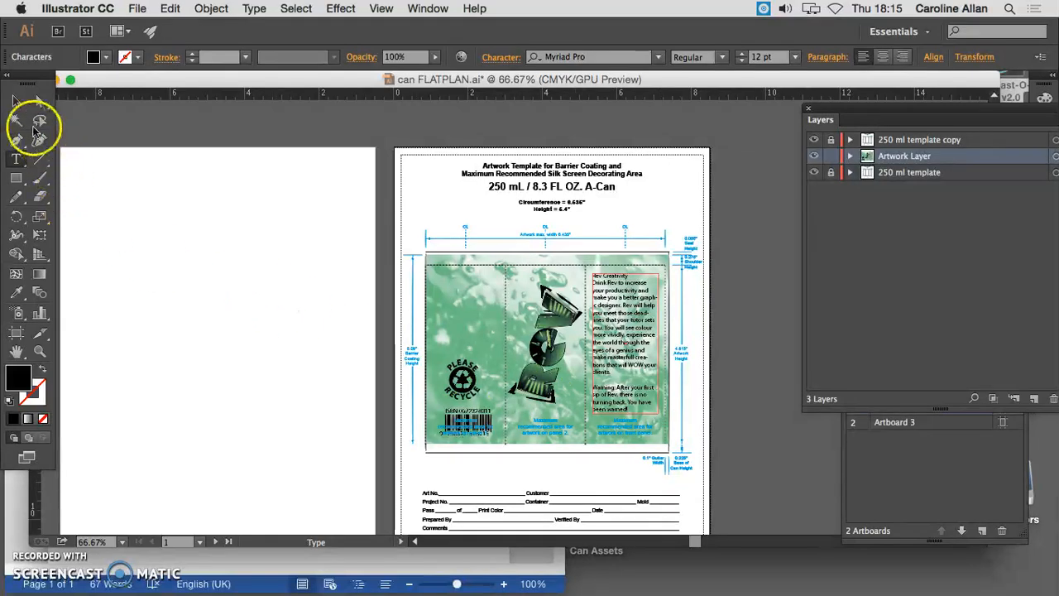
pyautogui.click(612, 322)
pyautogui.click(692, 317)
pyautogui.click(635, 347)
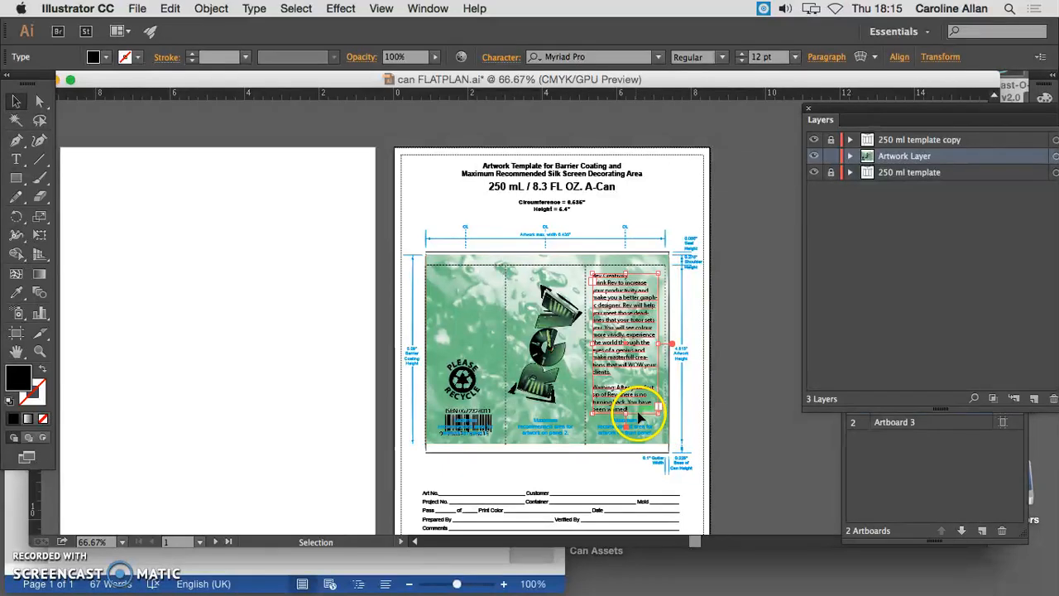
# Zoom in on the front-panel text and examine the paragraph and character formatting options available for it
pyautogui.click(39, 350)
pyautogui.click(588, 372)
pyautogui.click(521, 344)
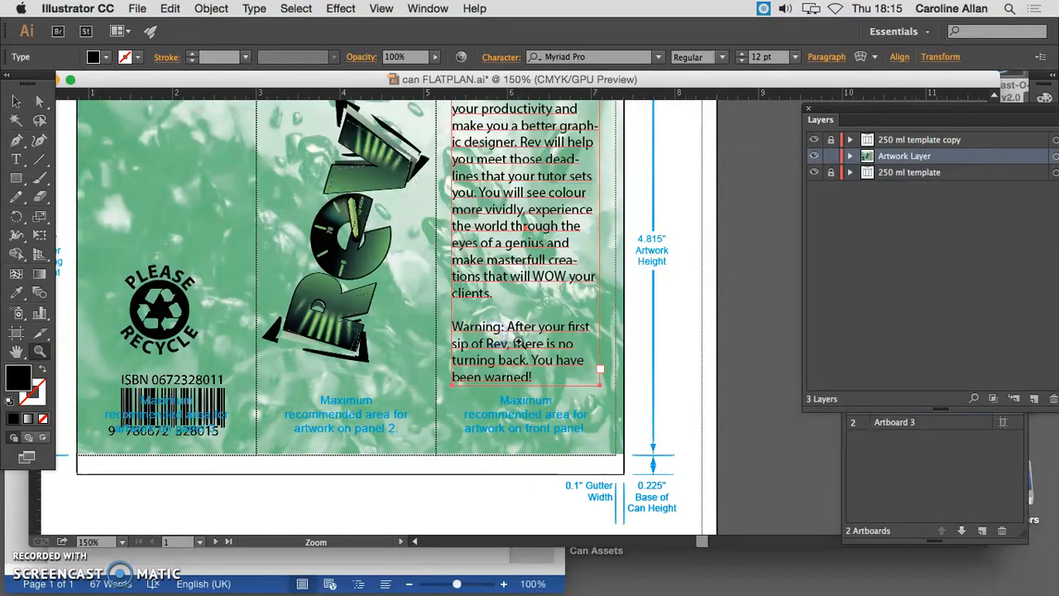
pyautogui.scroll(5, 518, 342)
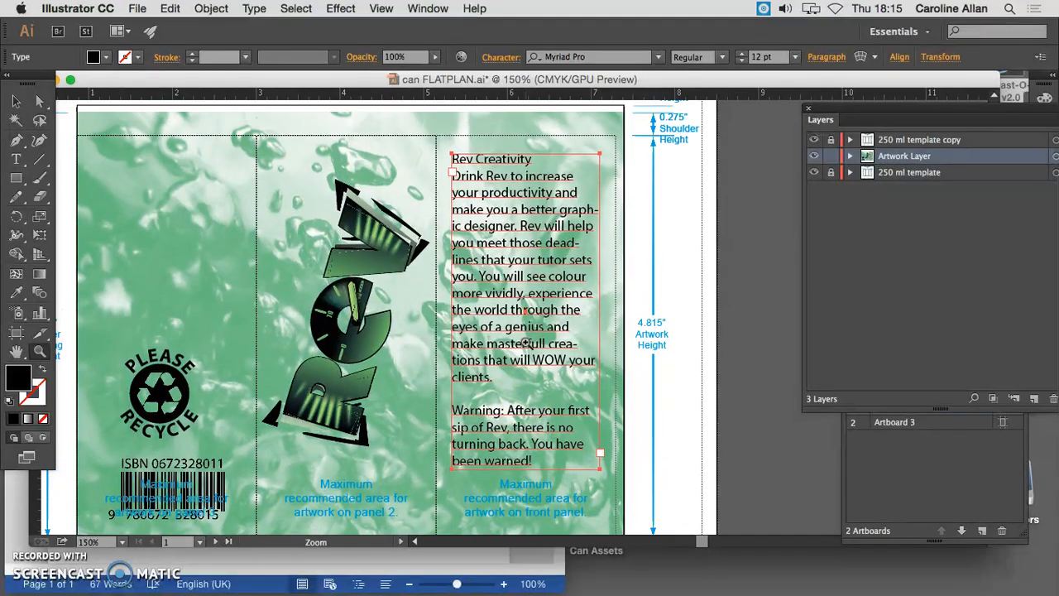
pyautogui.click(16, 101)
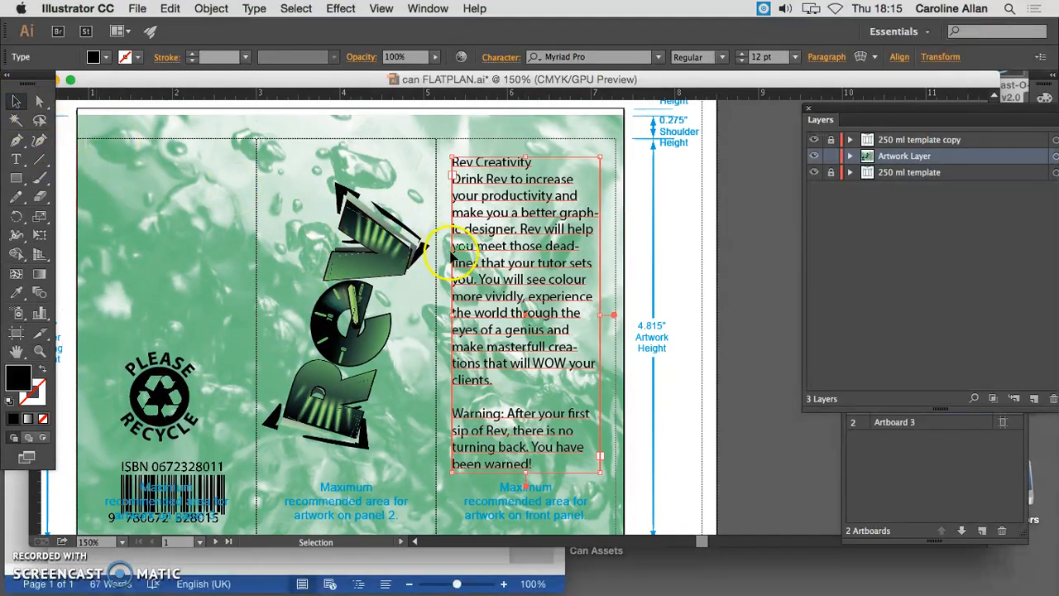
pyautogui.click(499, 260)
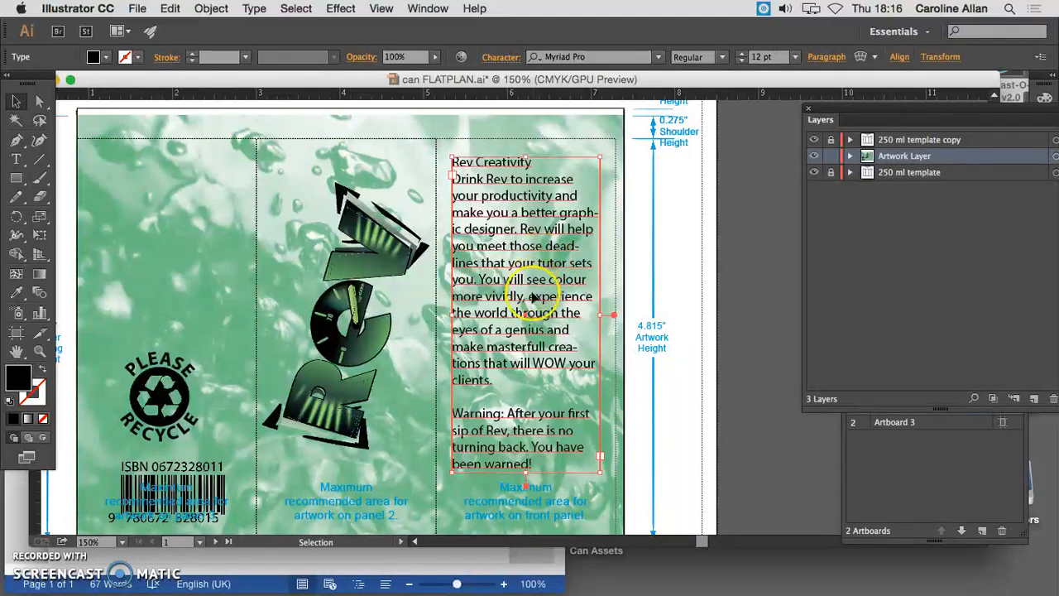
pyautogui.click(427, 8)
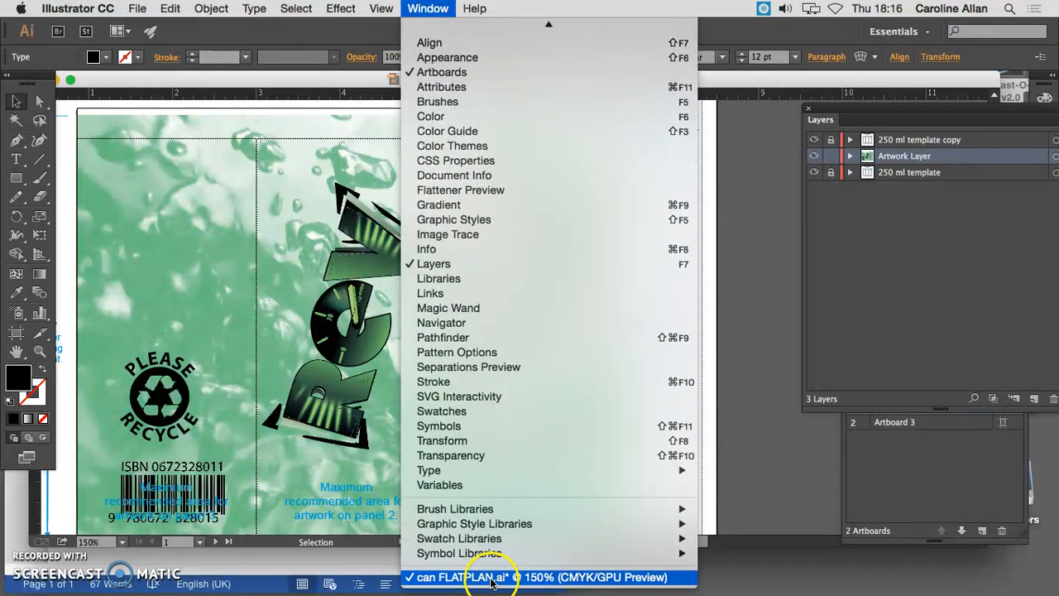
pyautogui.moveTo(671, 471)
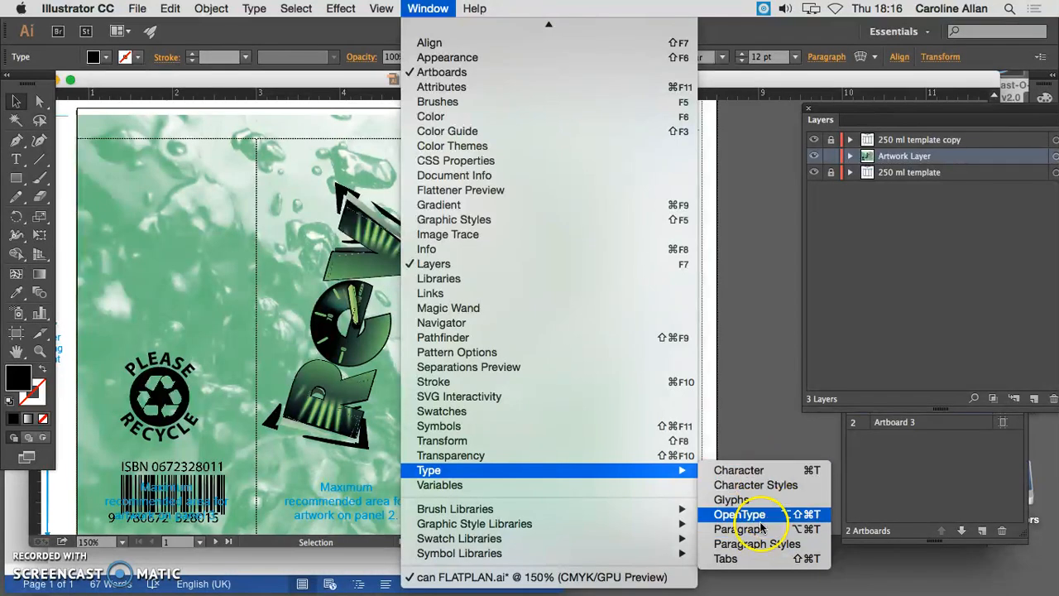
pyautogui.click(369, 281)
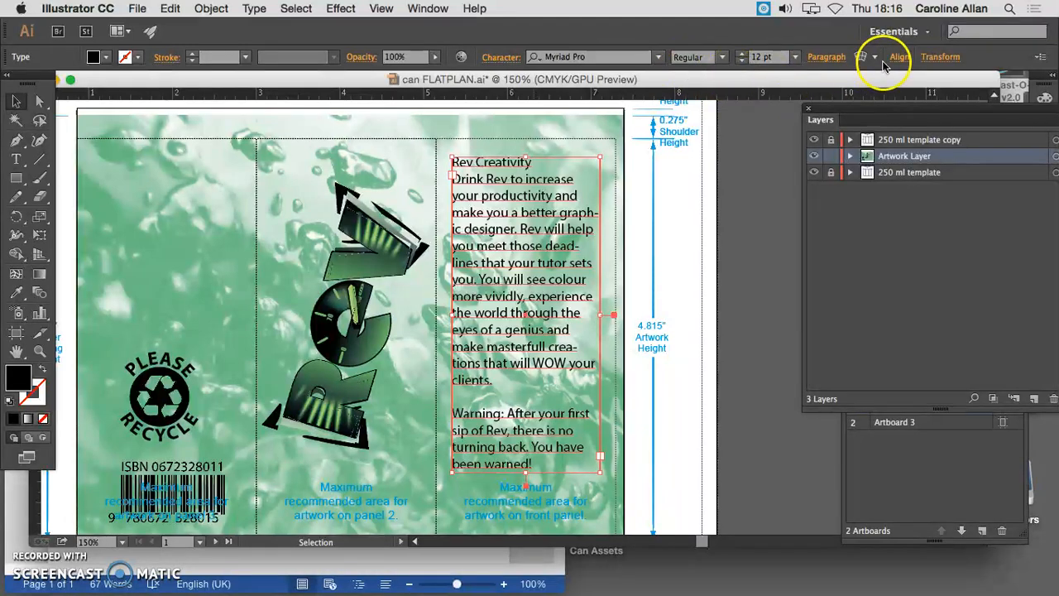
pyautogui.click(826, 59)
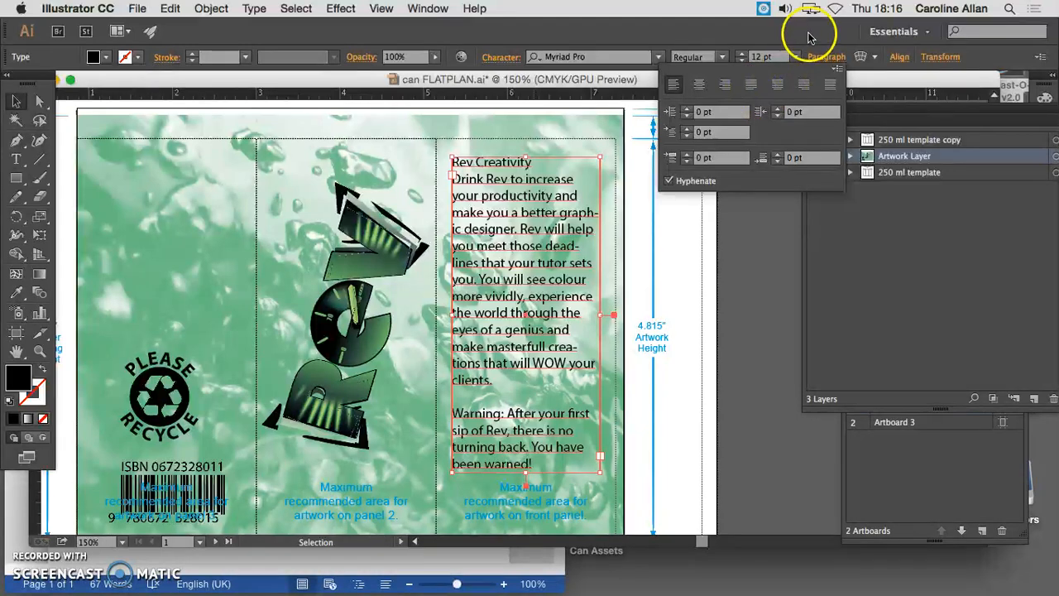
pyautogui.click(777, 77)
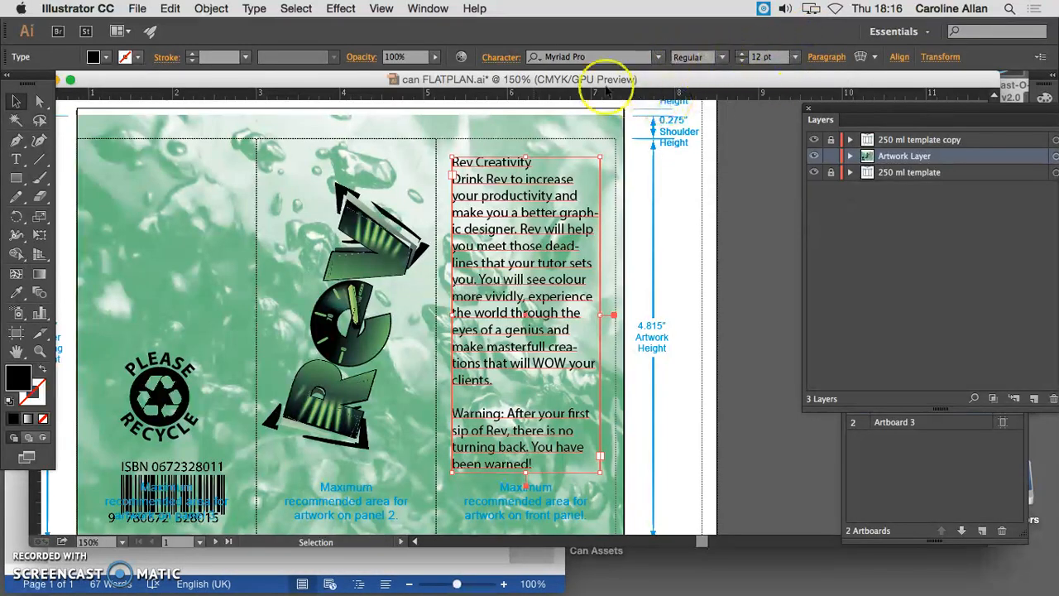
pyautogui.click(500, 58)
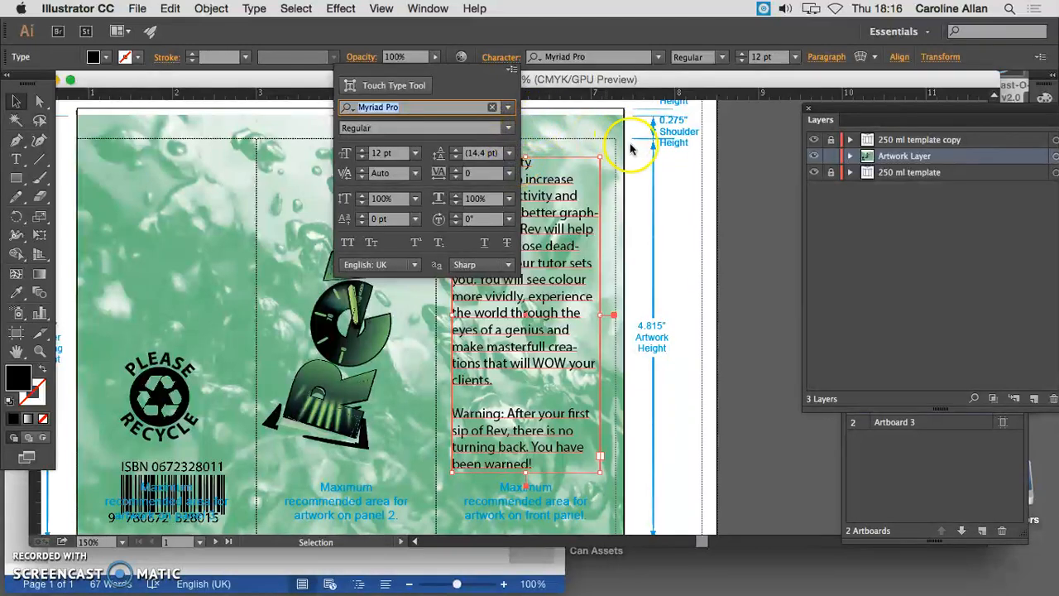
pyautogui.click(657, 171)
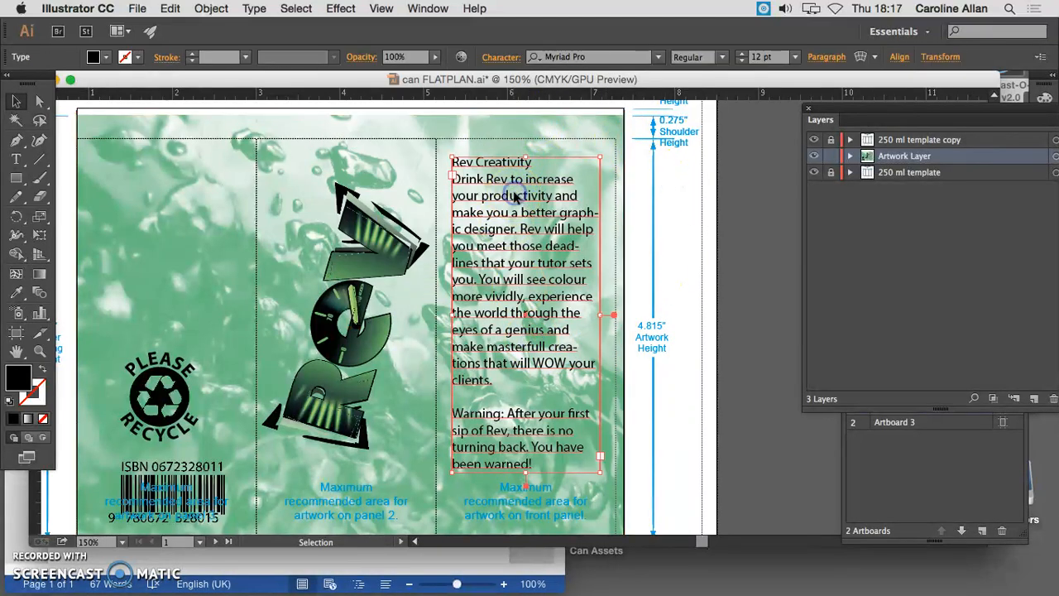
# Cut the "Rev Creativity" heading from the front-panel text and move the remaining body text frame down to leave room above it
pyautogui.click(517, 264)
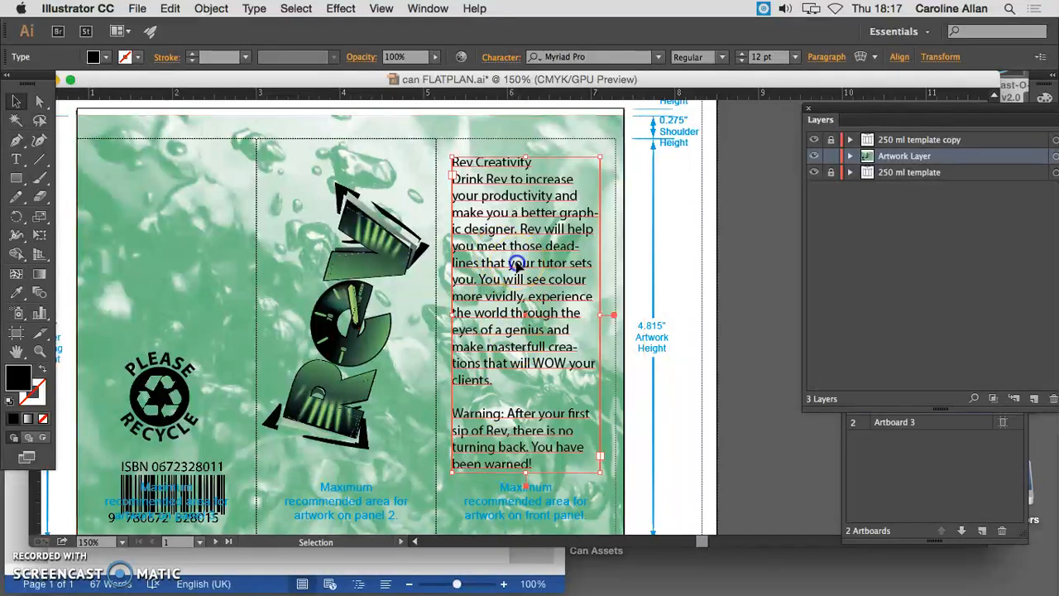
pyautogui.doubleClick(488, 165)
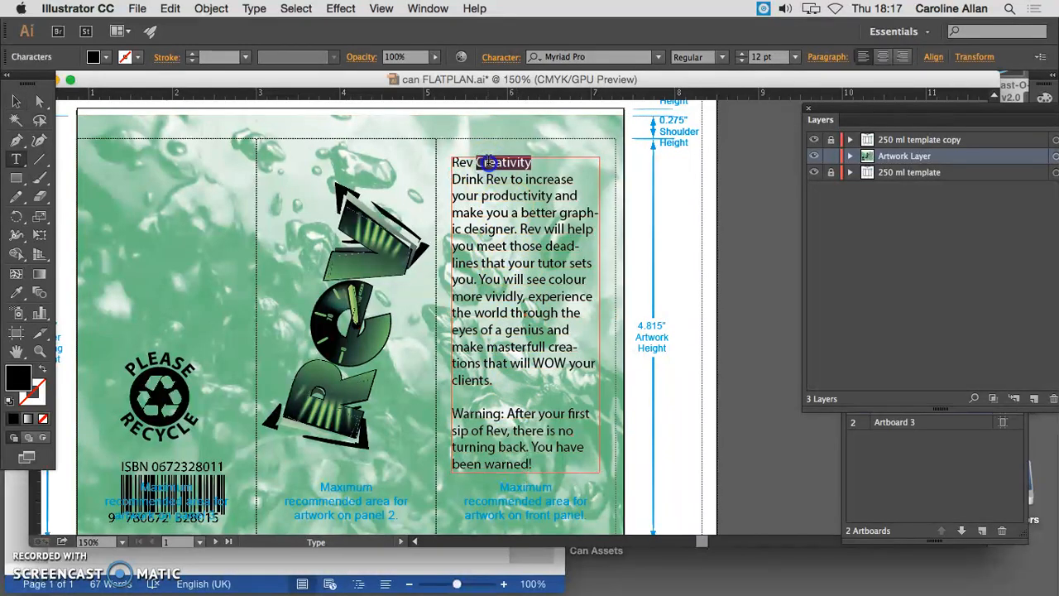
pyautogui.press('BackSpace')
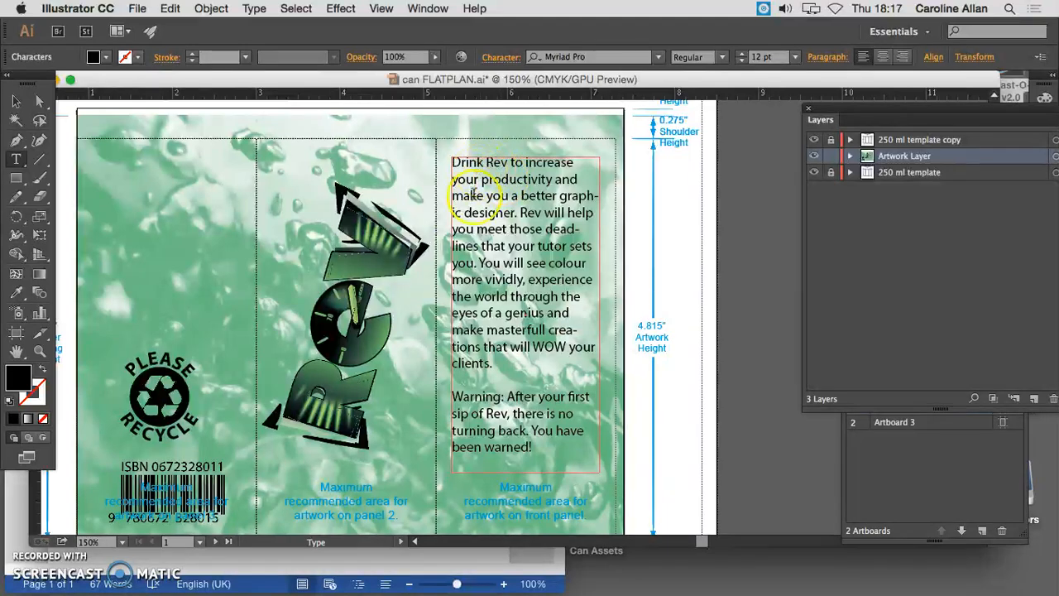
pyautogui.click(16, 101)
pyautogui.moveTo(493, 186); pyautogui.dragTo(496, 333)
# Create a separate text frame above the body text and paste the "Rev Creativity" heading into it
pyautogui.click(15, 159)
pyautogui.click(486, 162)
pyautogui.moveTo(452, 152); pyautogui.dragTo(589, 213)
pyautogui.press('super+v')
# Set the "Rev Creativity" heading's font to Stencil Std Bold
pyautogui.moveTo(549, 173); pyautogui.dragTo(462, 162)
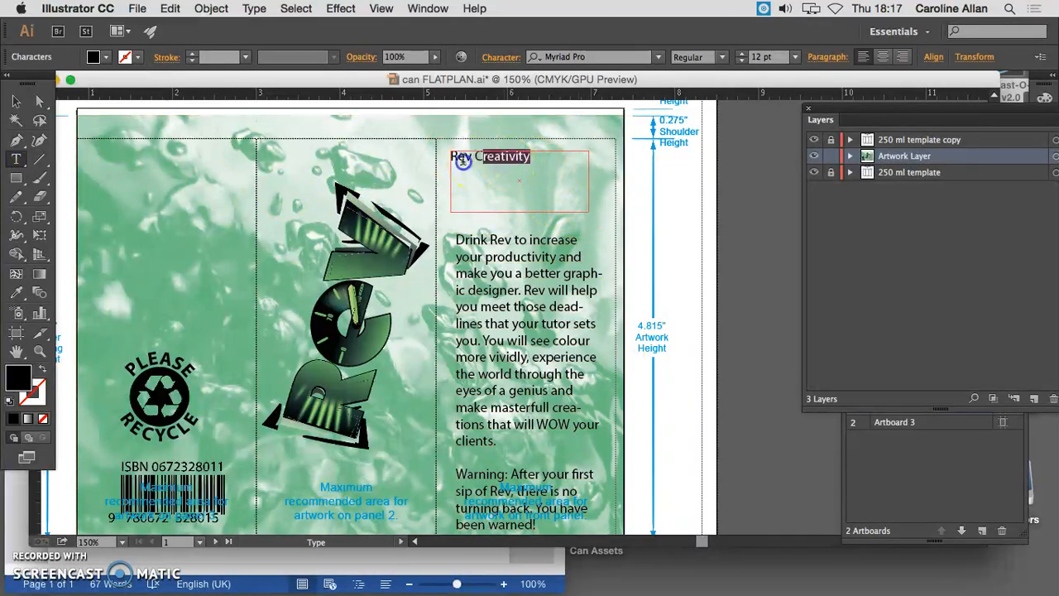
pyautogui.click(658, 58)
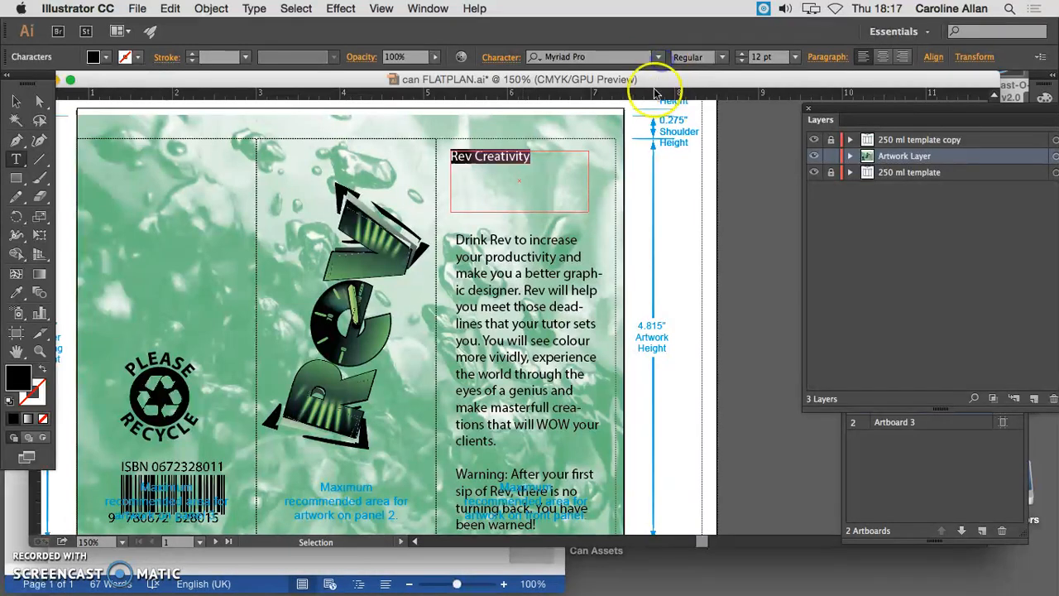
pyautogui.click(658, 57)
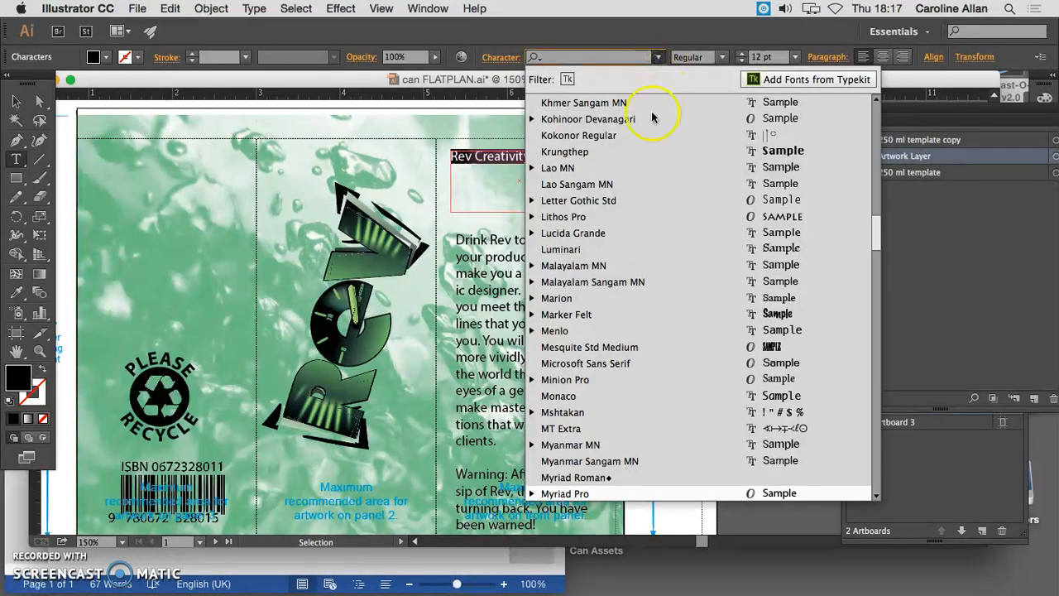
pyautogui.scroll(-10, 659, 453)
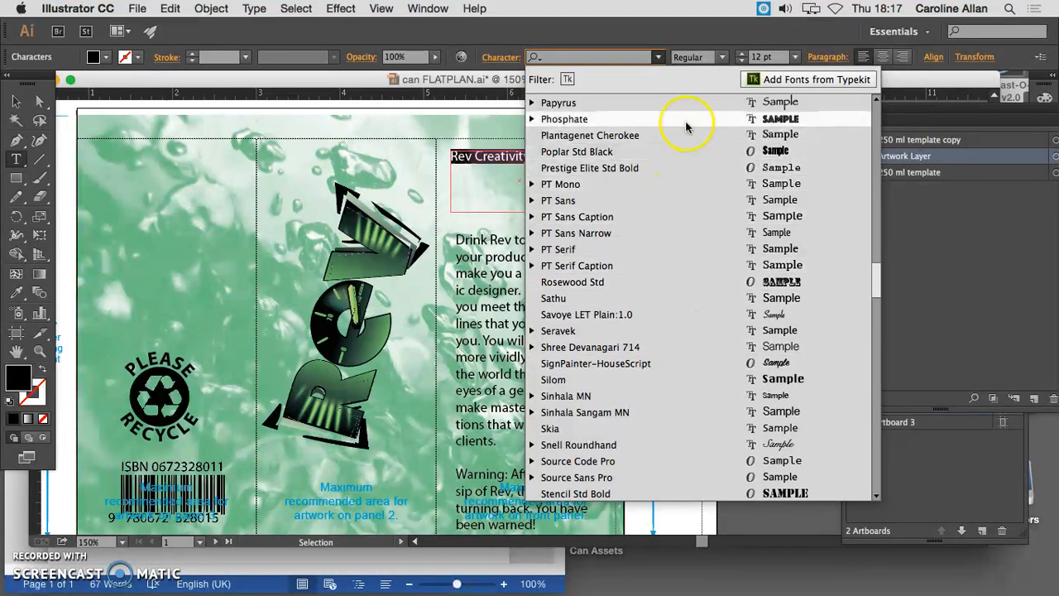
pyautogui.click(728, 493)
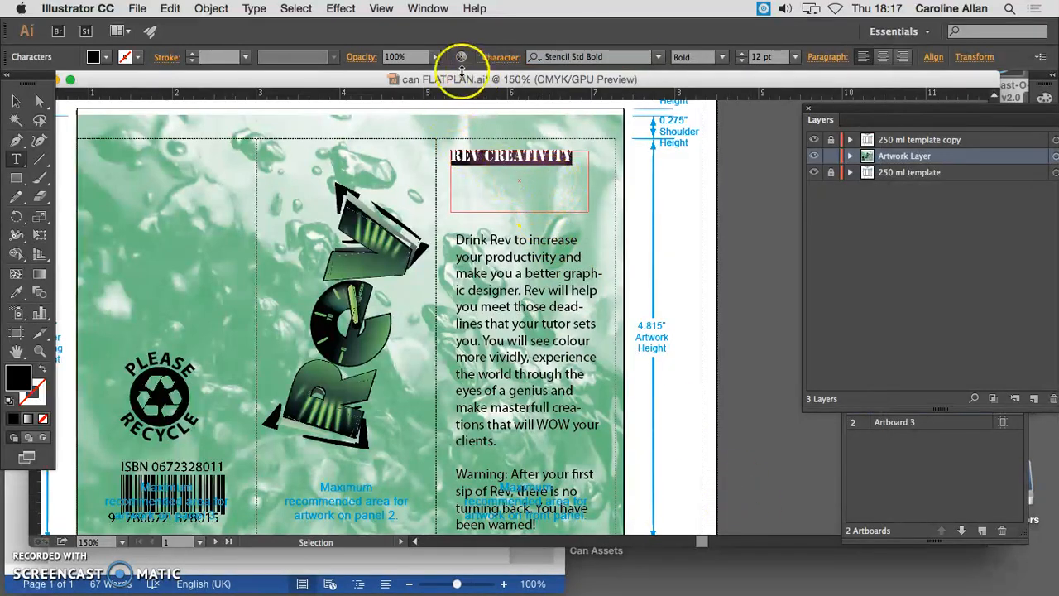
# Try the heading at 36 pt and settle on a font size of 24 pt
pyautogui.click(794, 57)
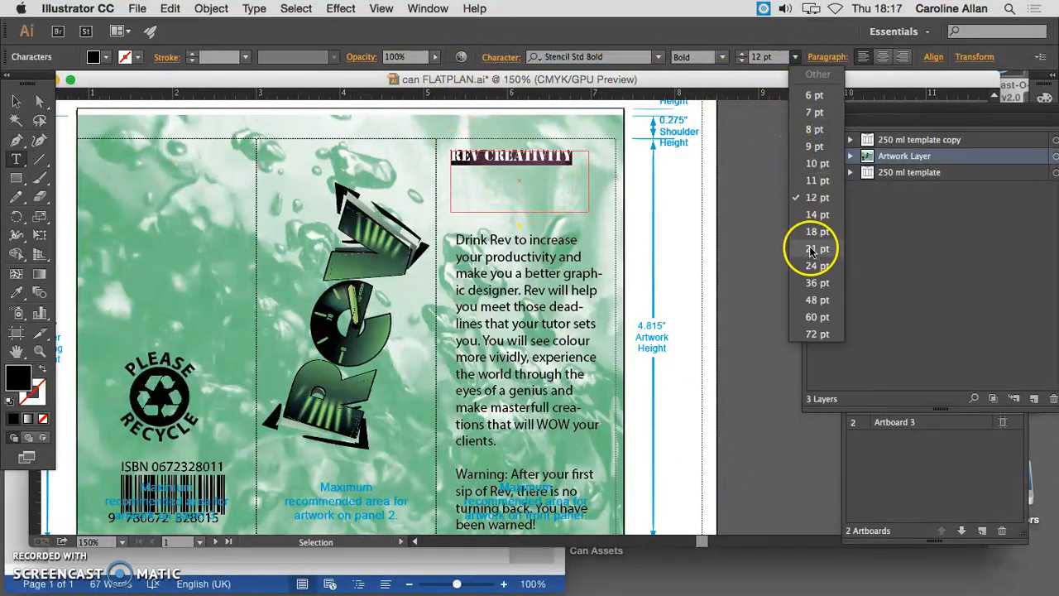
pyautogui.click(817, 282)
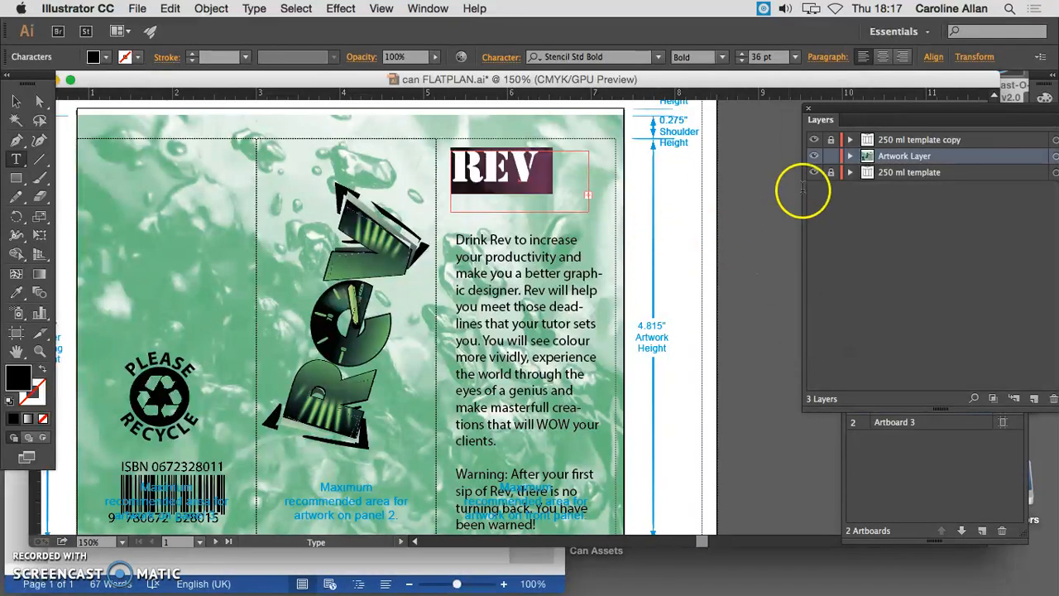
pyautogui.click(794, 57)
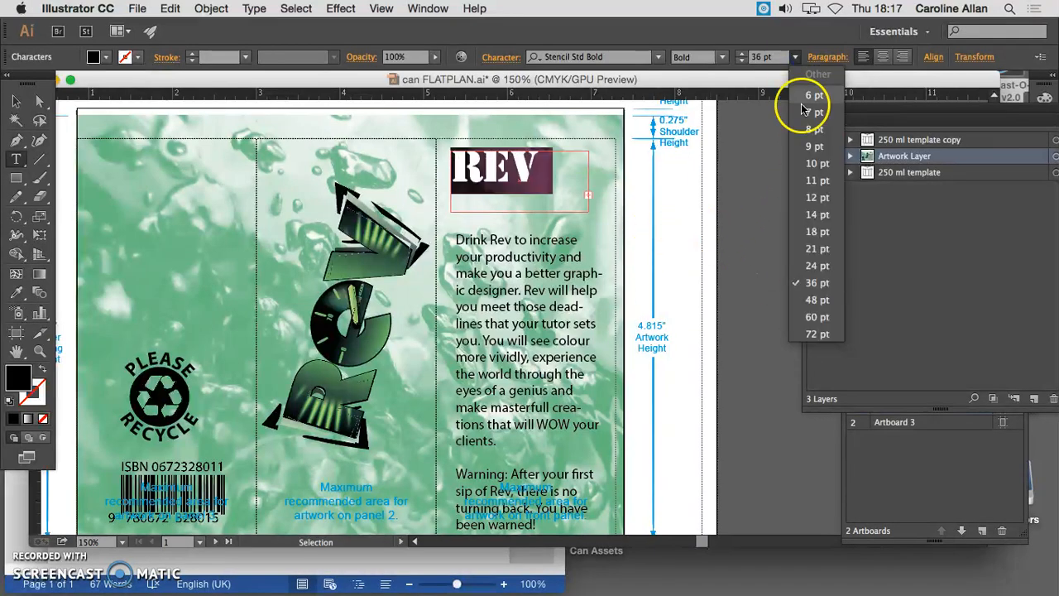
pyautogui.click(809, 270)
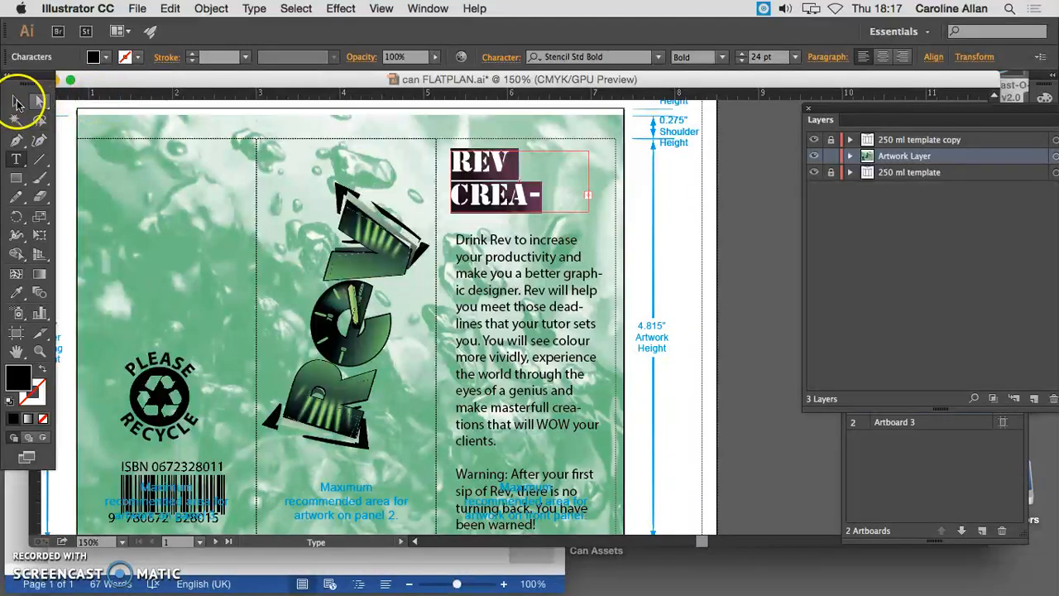
# Try extending the heading's text frame downward over the body text, and undo the resize
pyautogui.click(16, 102)
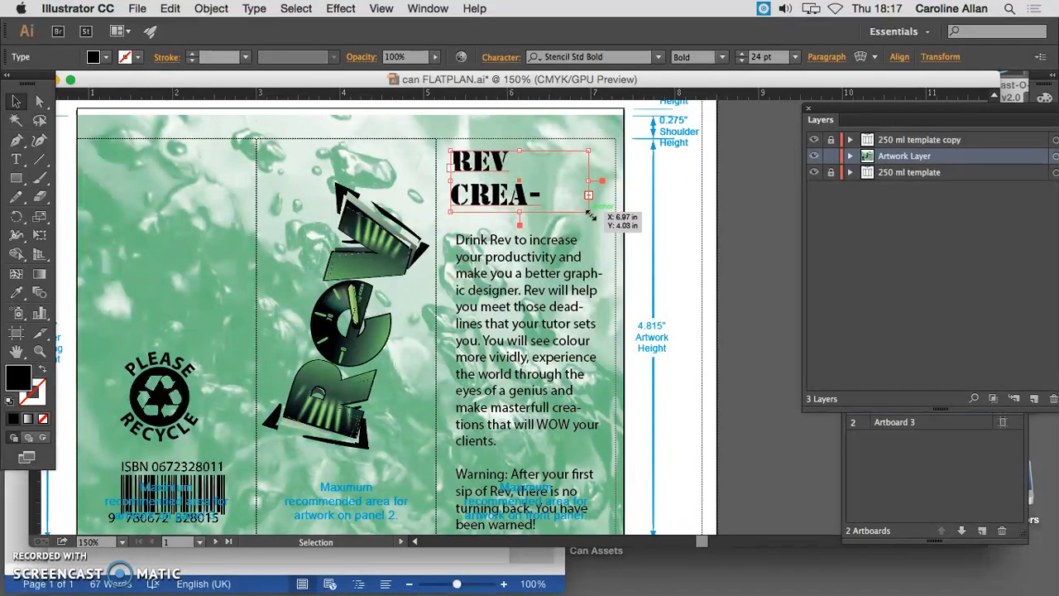
pyautogui.click(592, 161)
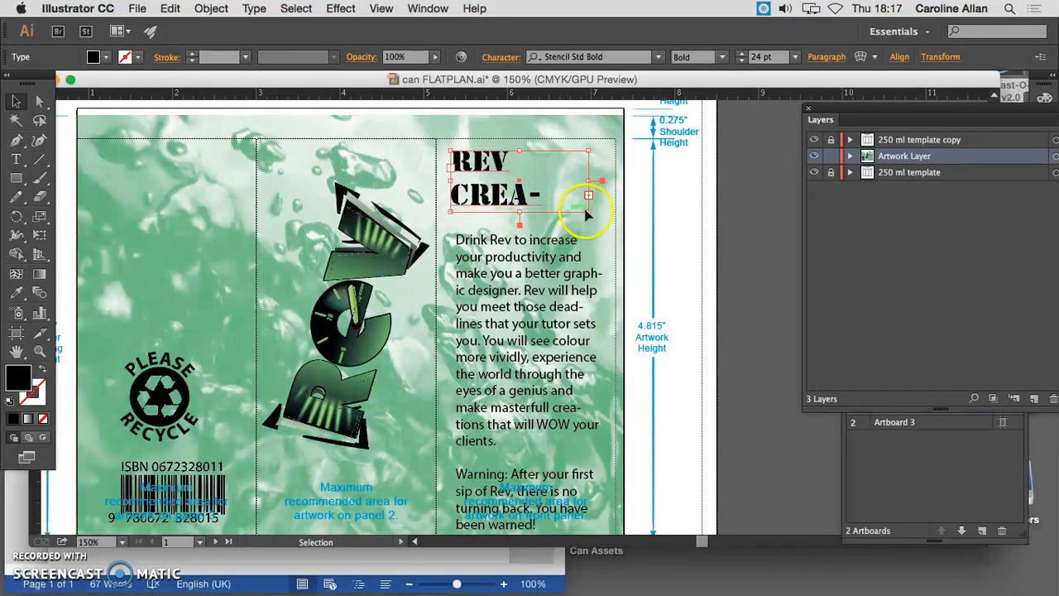
pyautogui.moveTo(519, 214); pyautogui.dragTo(520, 248)
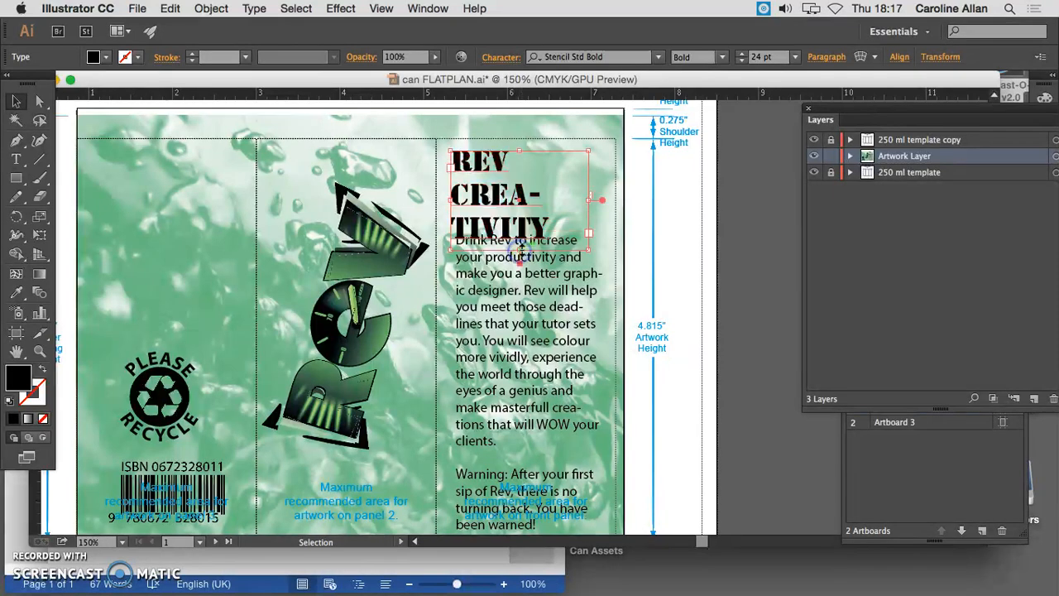
pyautogui.press('super+z')
pyautogui.press('super+z')
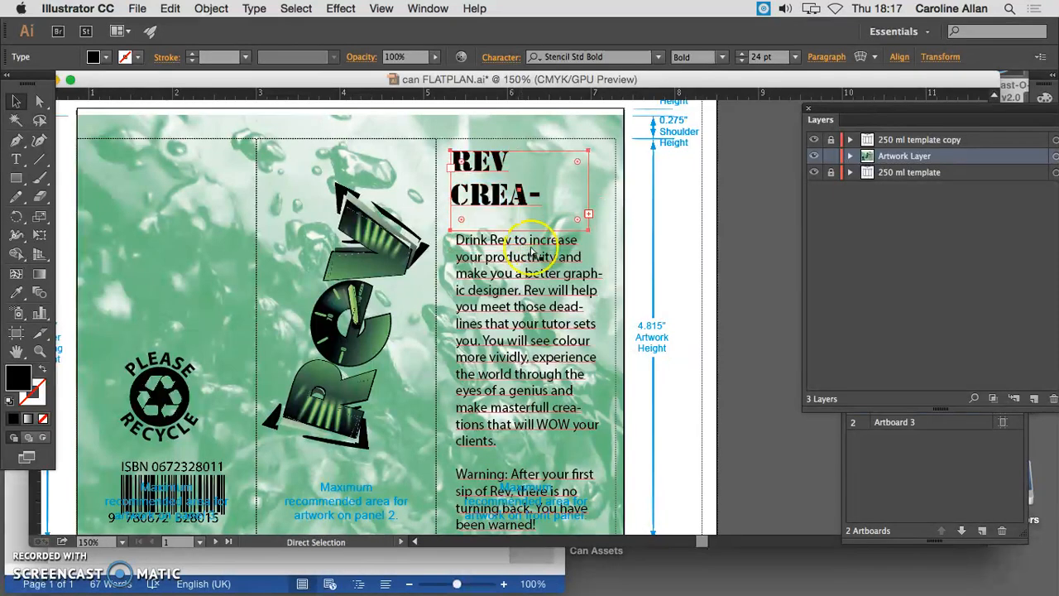
# Widen the heading's text frame, shift it slightly left and put "Creativity" on its own line below "Rev"
pyautogui.moveTo(588, 182); pyautogui.dragTo(619, 187)
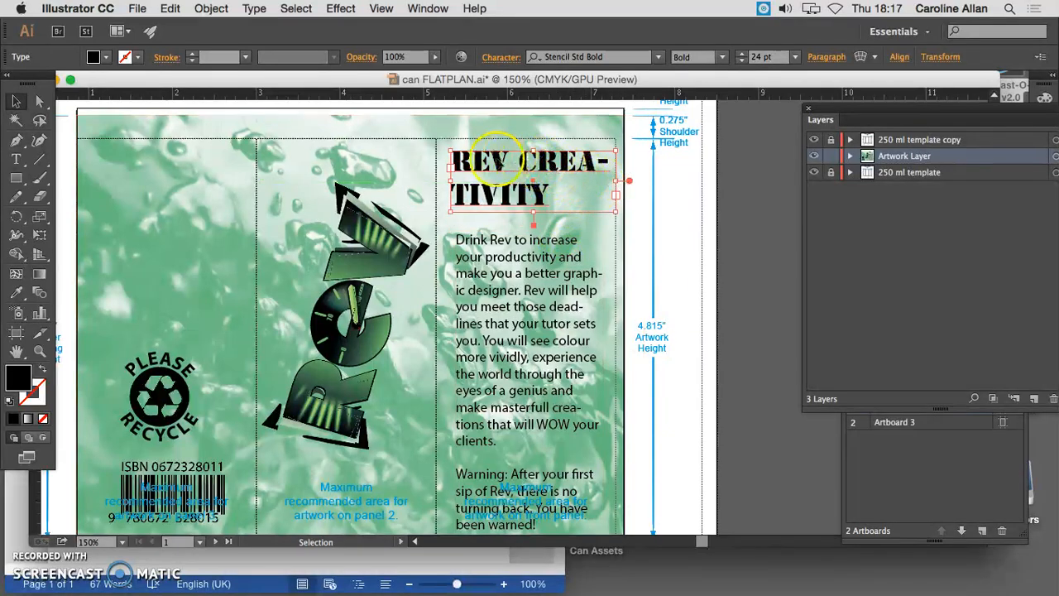
pyautogui.moveTo(474, 163); pyautogui.dragTo(478, 157)
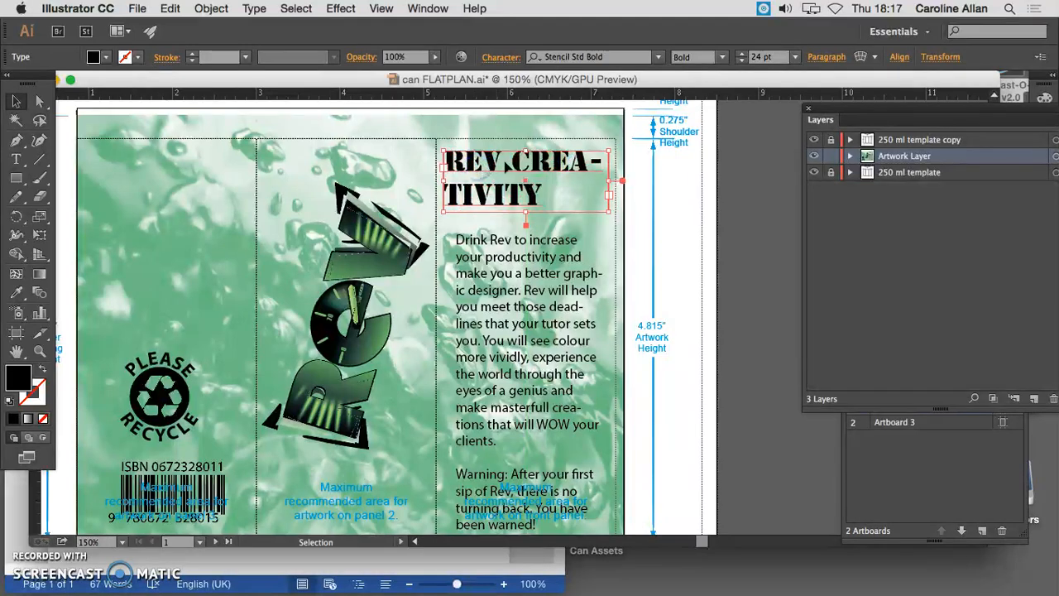
pyautogui.doubleClick(511, 162)
pyautogui.press('Return')
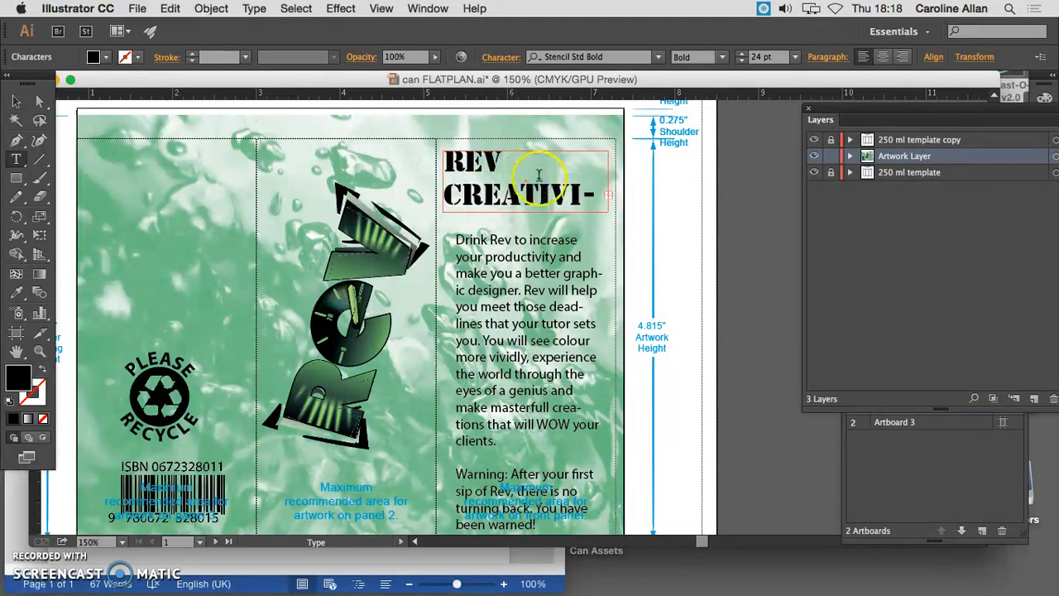
# Enlarge the heading frame until "Creativity" fits unbroken on one line, and nudge the frame slightly left
pyautogui.click(17, 101)
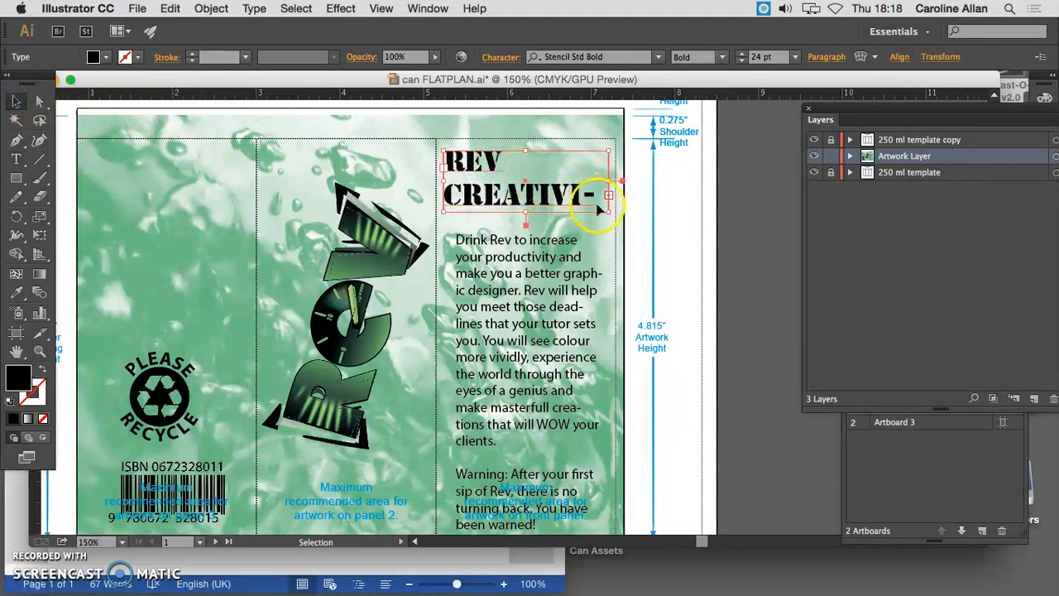
pyautogui.moveTo(610, 211); pyautogui.dragTo(632, 222)
pyautogui.moveTo(477, 160); pyautogui.dragTo(472, 159)
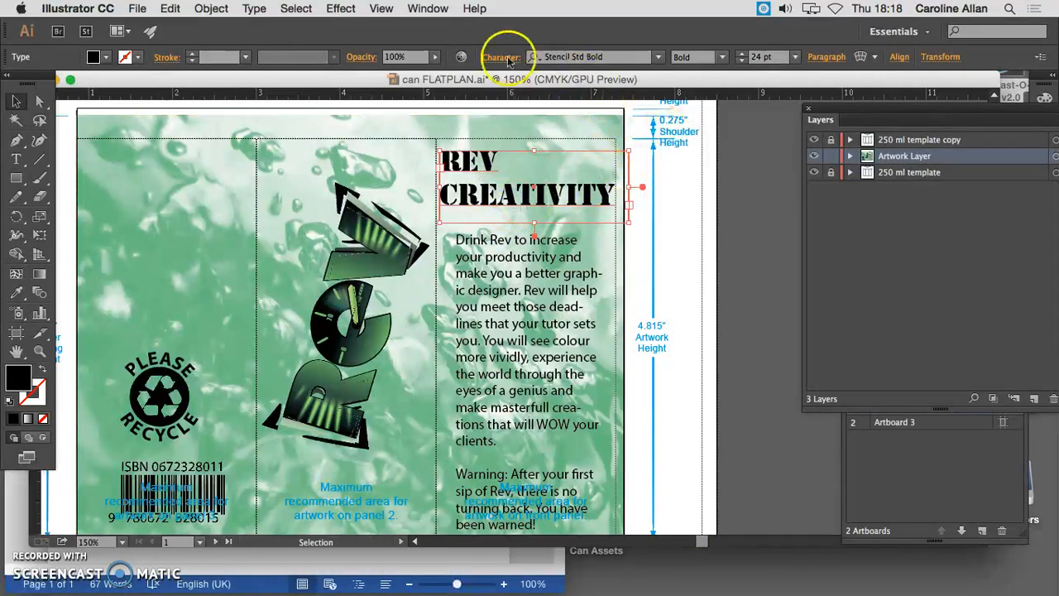
# Show the document's colour swatches and fill the heading text with dark red
pyautogui.click(428, 8)
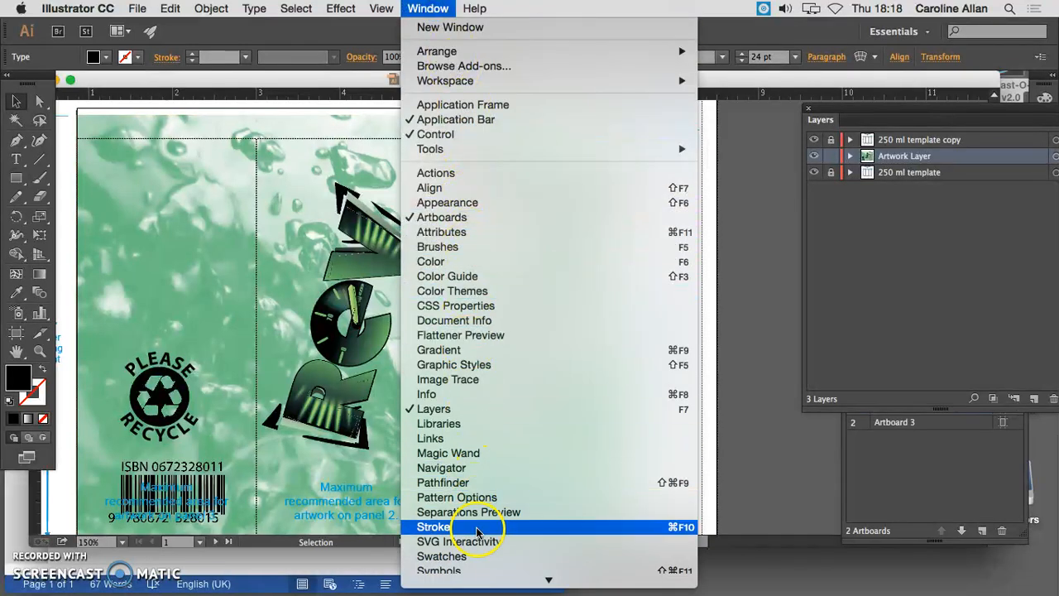
pyautogui.click(490, 557)
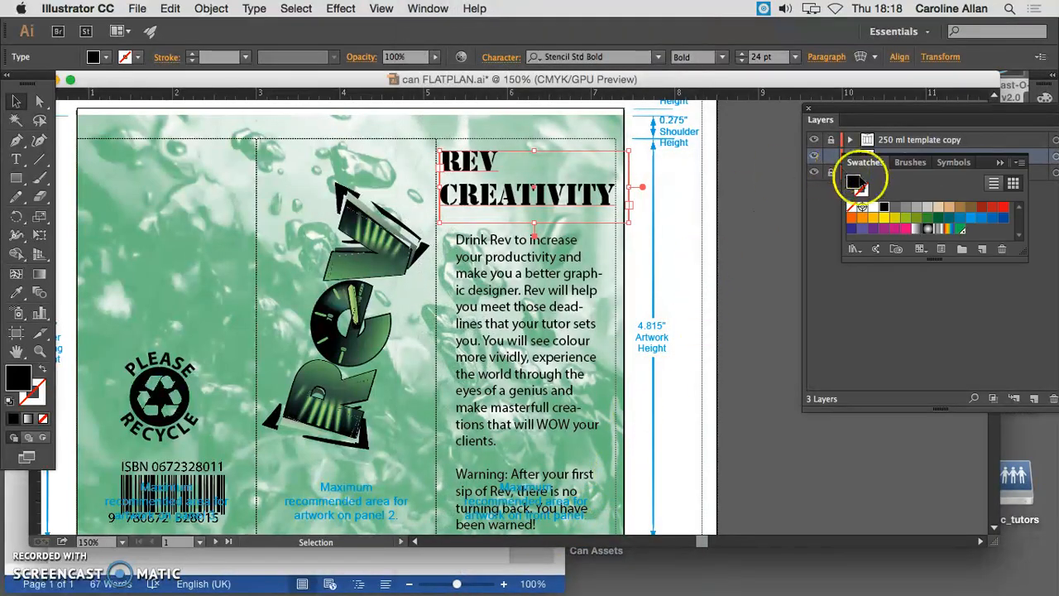
pyautogui.click(981, 208)
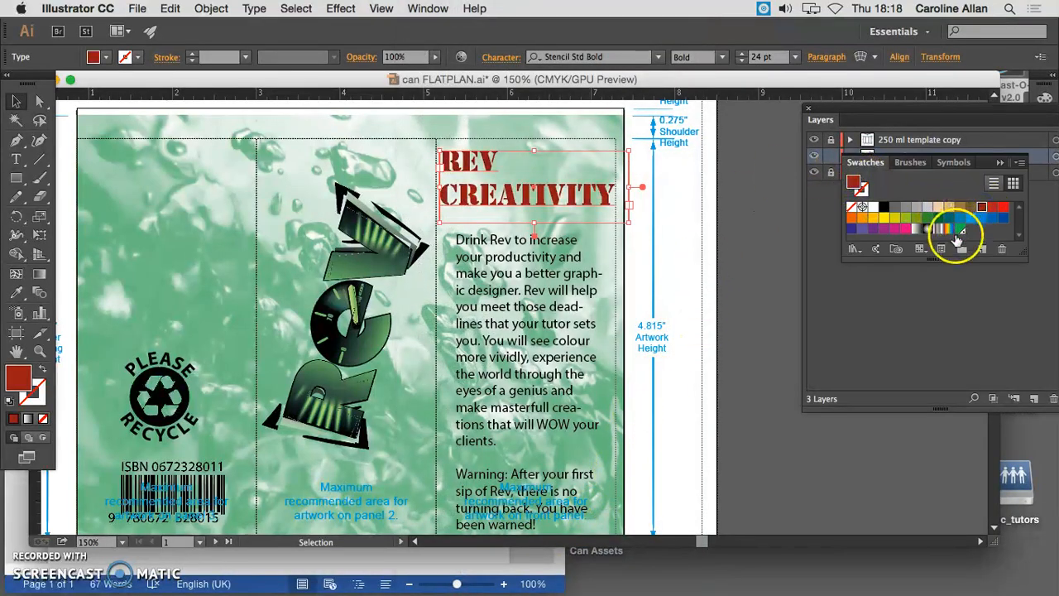
# Try filling the live heading text with the multicolour spectrum gradient swatch
pyautogui.click(92, 63)
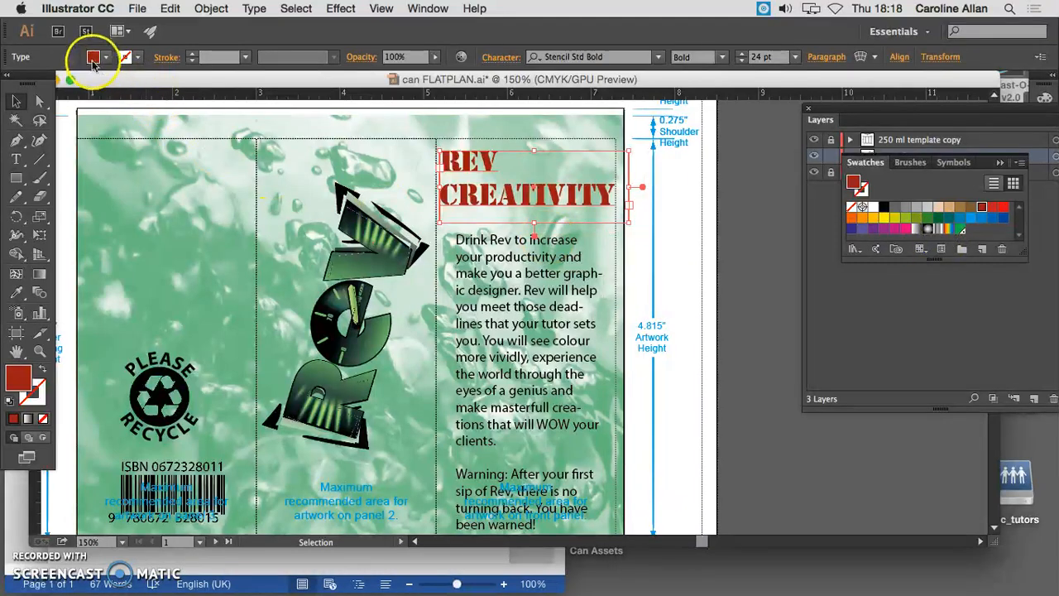
pyautogui.click(136, 60)
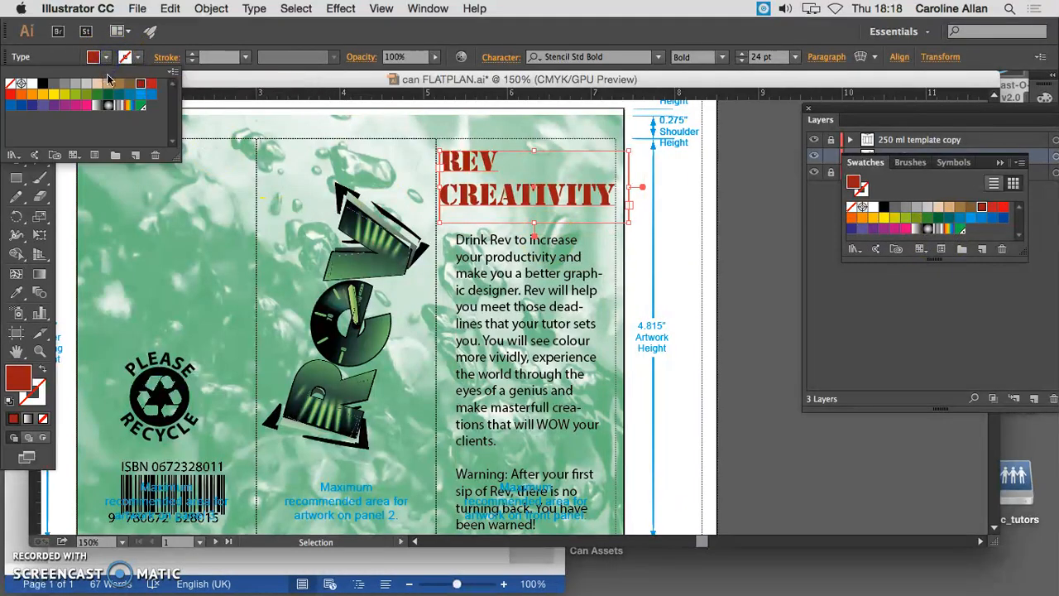
pyautogui.click(130, 108)
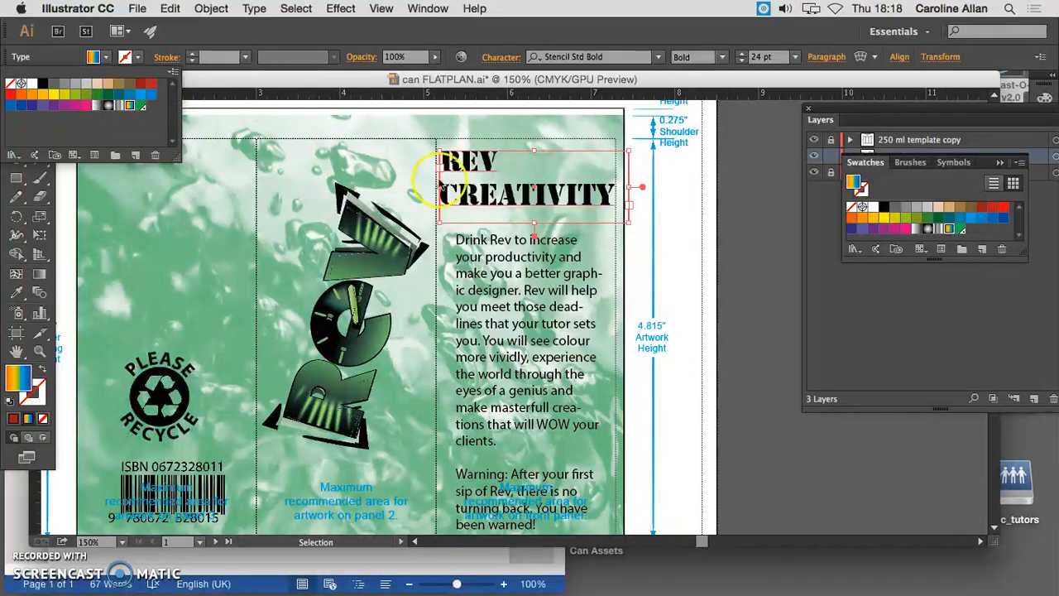
pyautogui.click(487, 197)
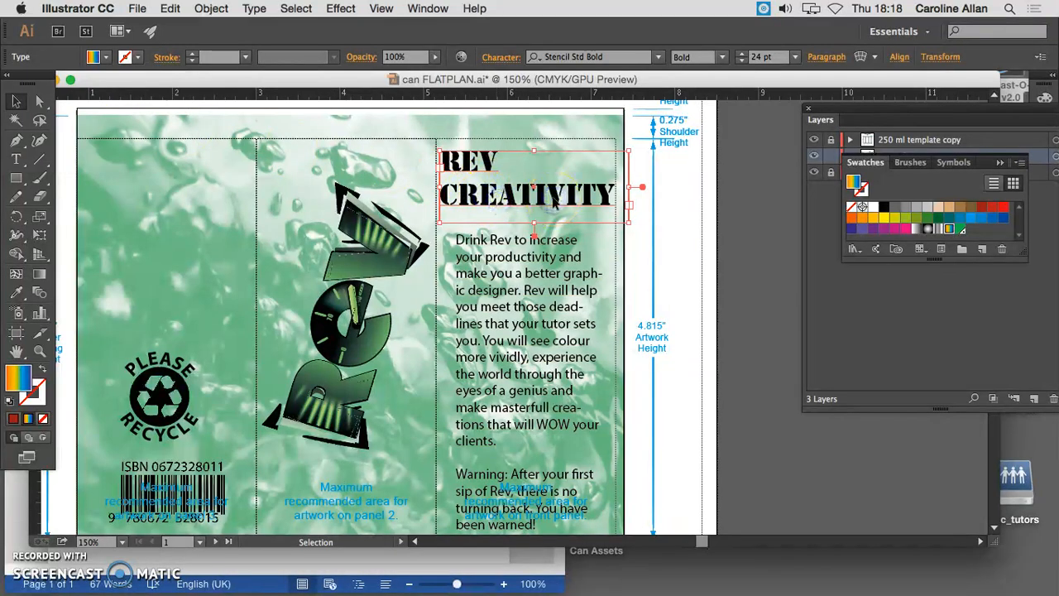
pyautogui.click(485, 203)
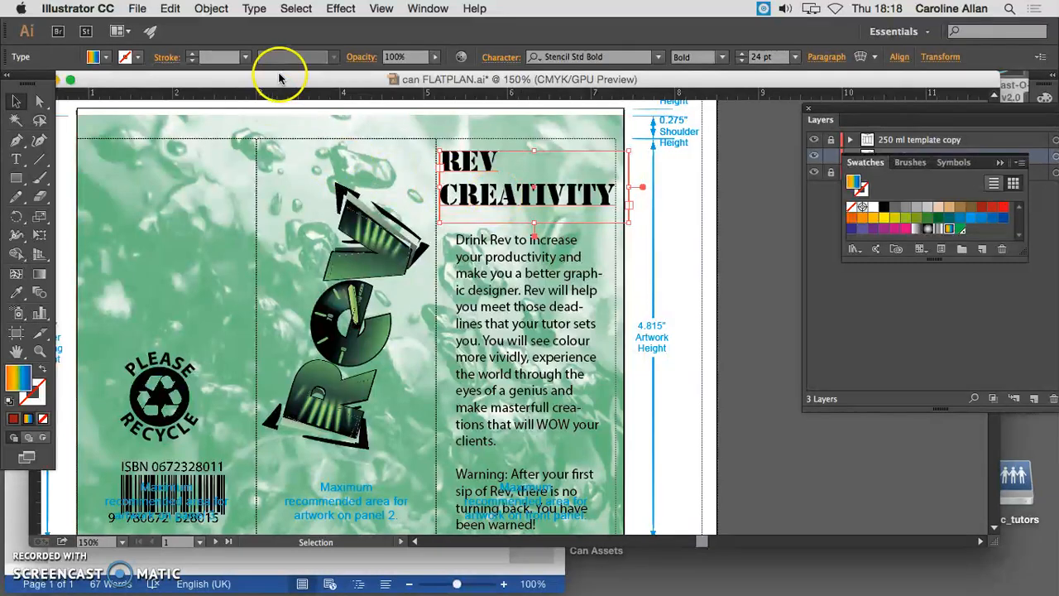
# Convert the heading text to outlines and keep the outlined heading selected
pyautogui.click(254, 9)
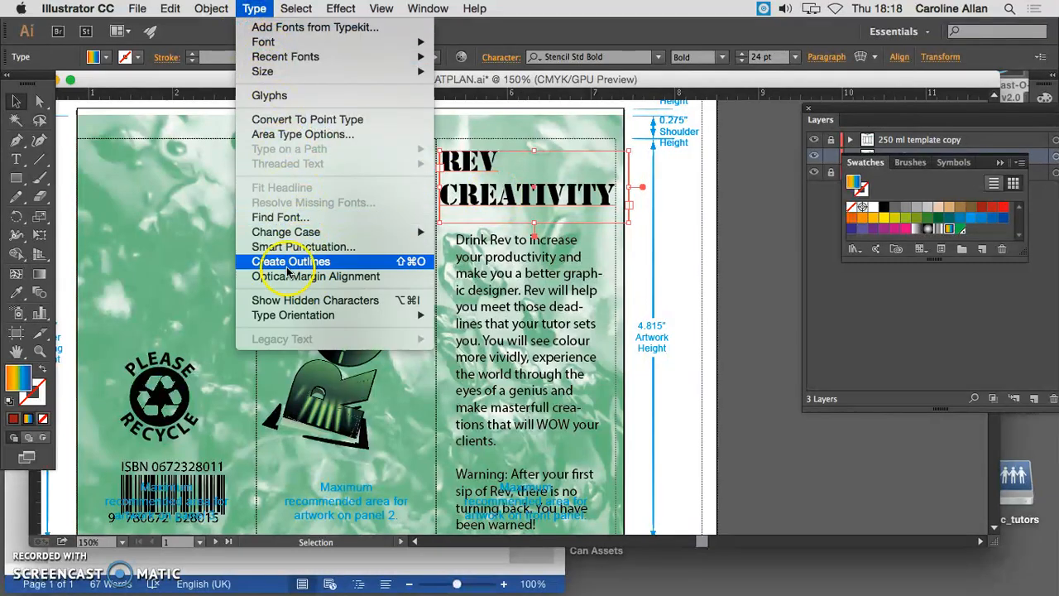
pyautogui.click(367, 263)
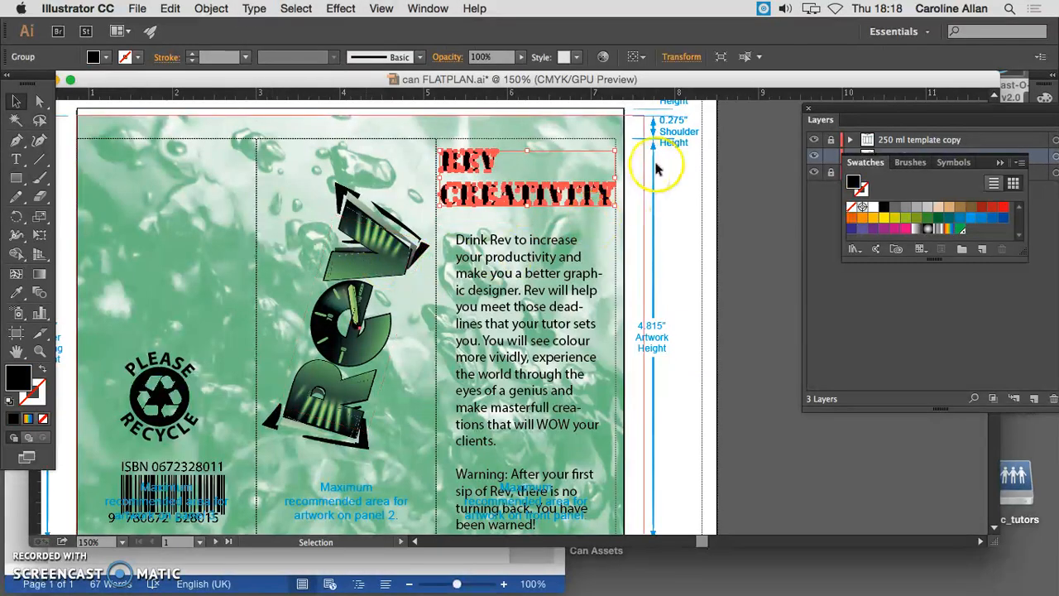
pyautogui.click(650, 207)
pyautogui.click(542, 199)
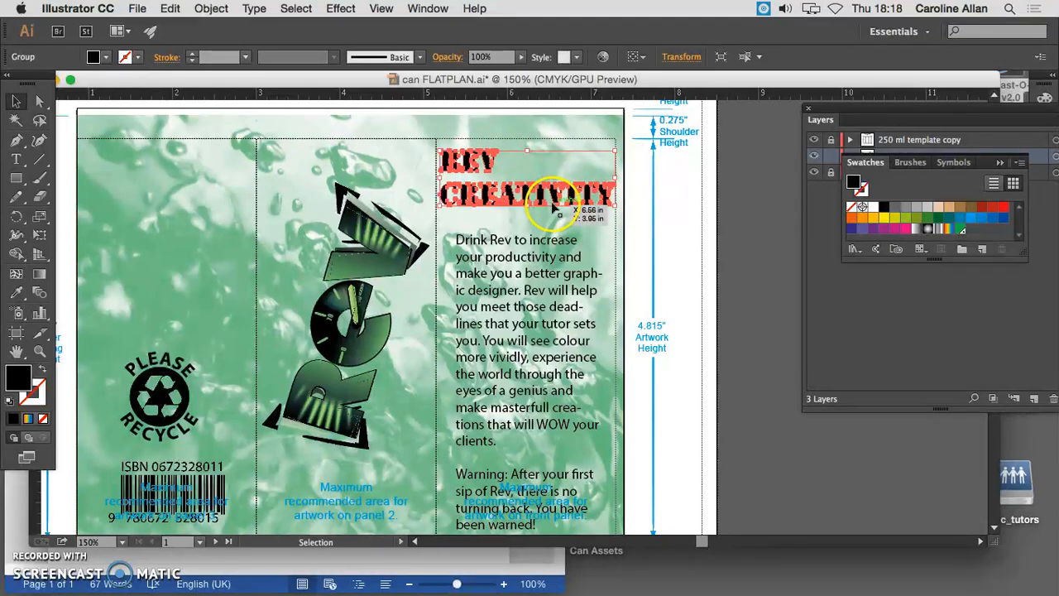
# Fill the outlined heading with the multicolour spectrum gradient and browse the gradient swatch libraries
pyautogui.click(106, 57)
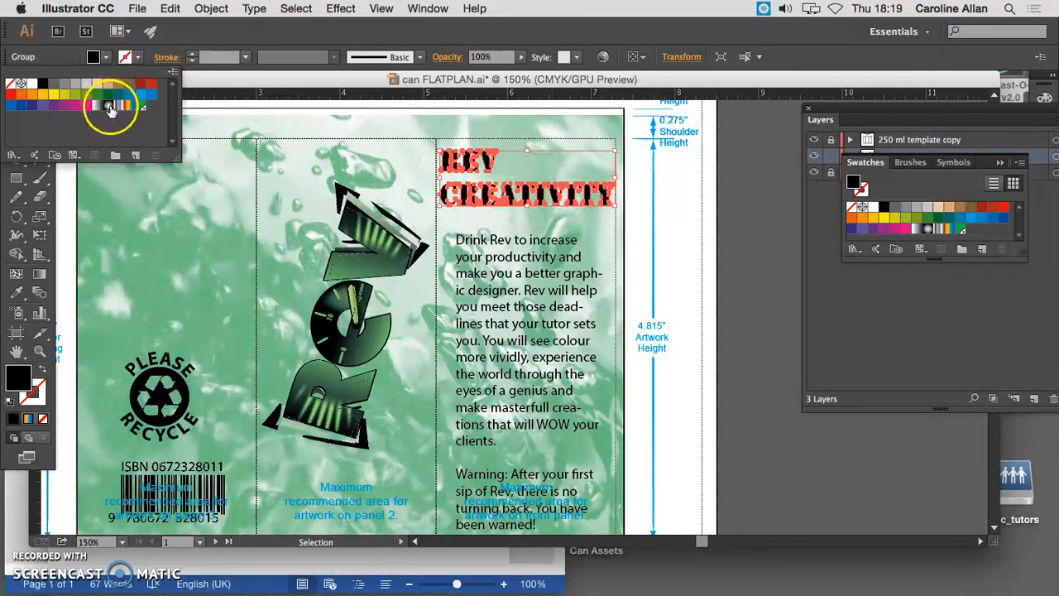
pyautogui.click(129, 107)
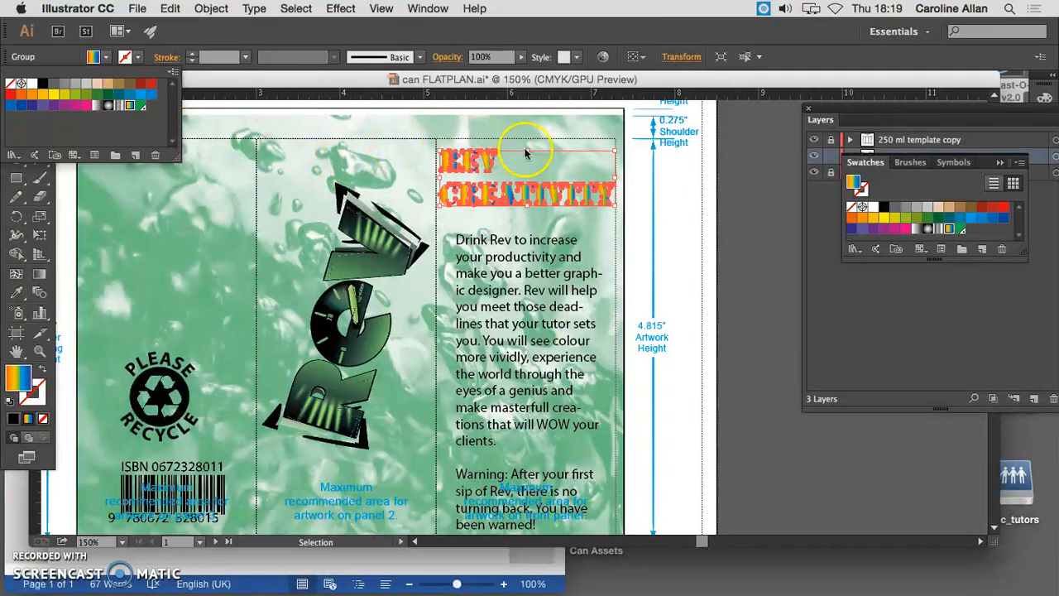
pyautogui.click(14, 155)
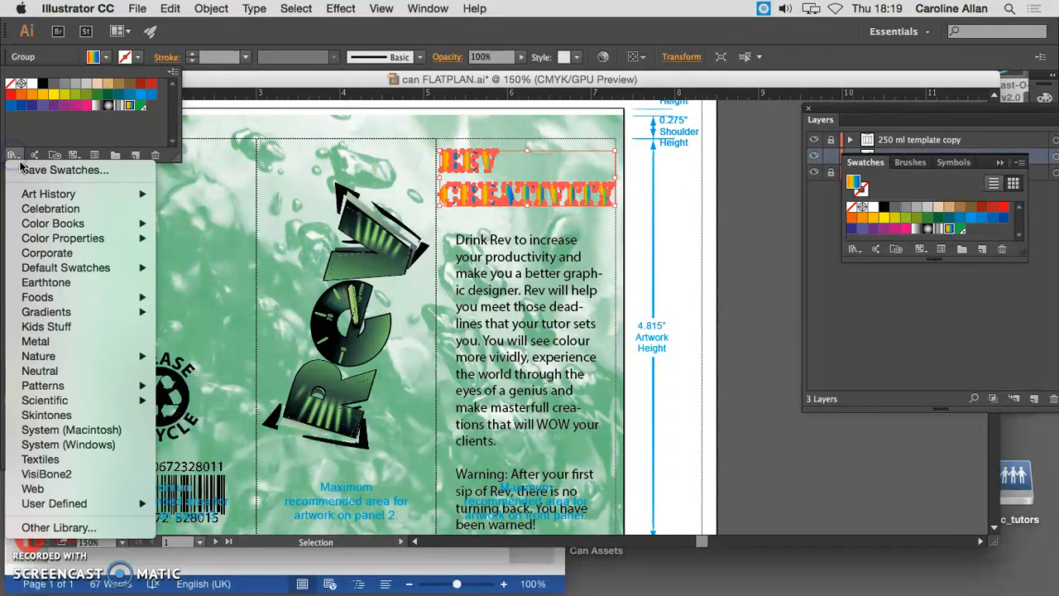
pyautogui.moveTo(54, 312)
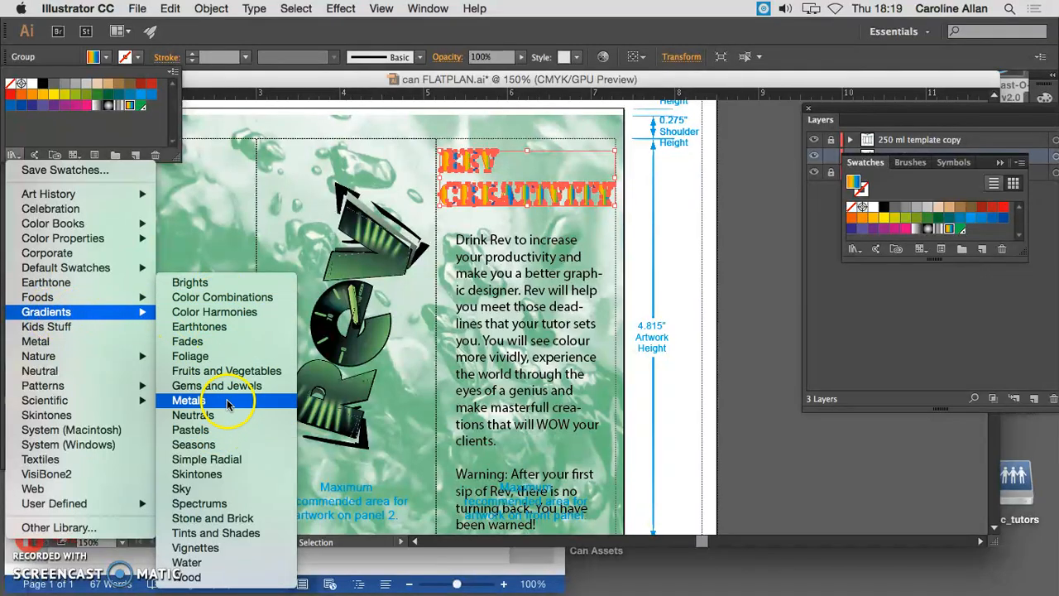
# Dismiss the swatch library list and undo the heading's gradient fill
pyautogui.click(531, 225)
pyautogui.click(514, 211)
pyautogui.click(517, 198)
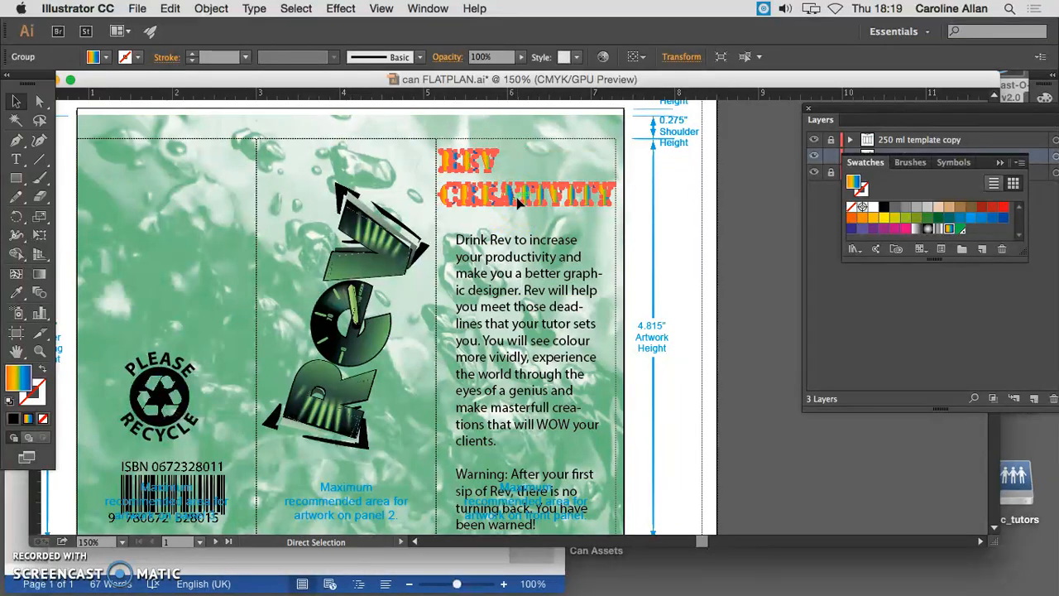
pyautogui.press('super+z')
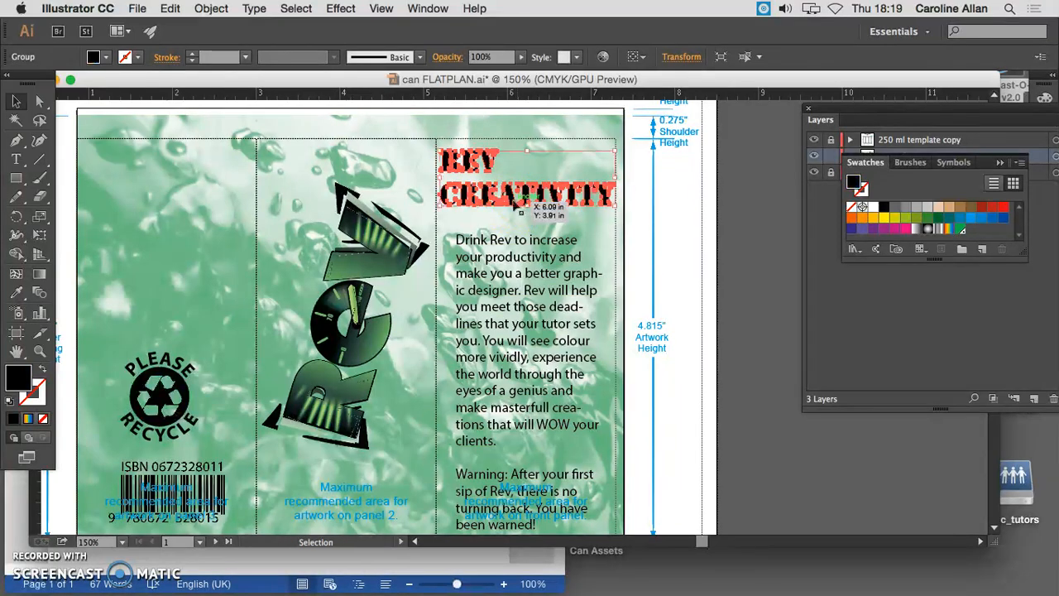
# Fill the outlined heading with the linear spectrum gradient, position the second colour stop at 31% and recolour it yellow
pyautogui.click(340, 8)
pyautogui.moveTo(428, 8)
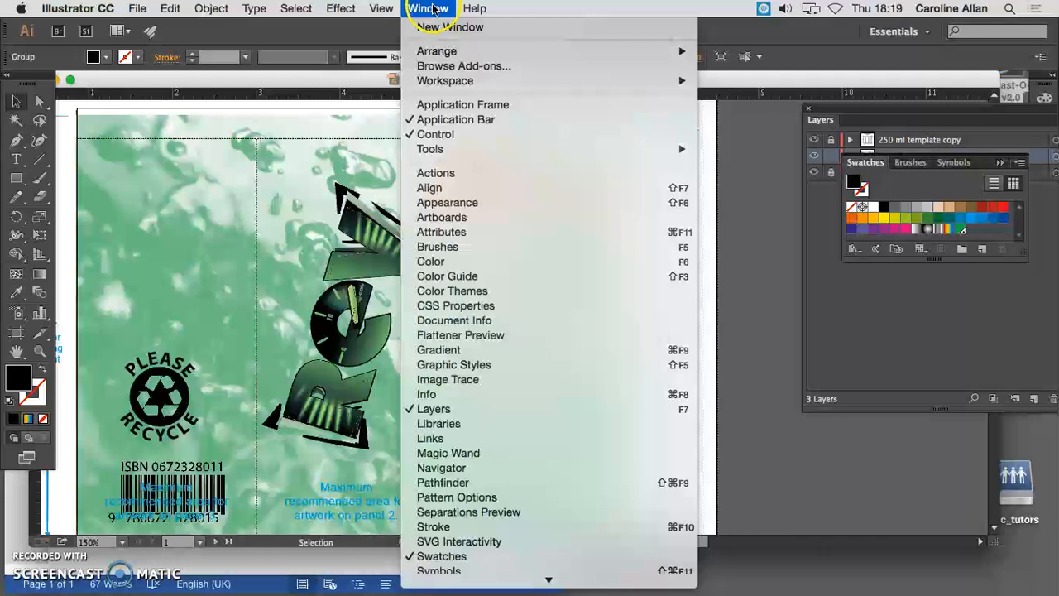
pyautogui.click(513, 352)
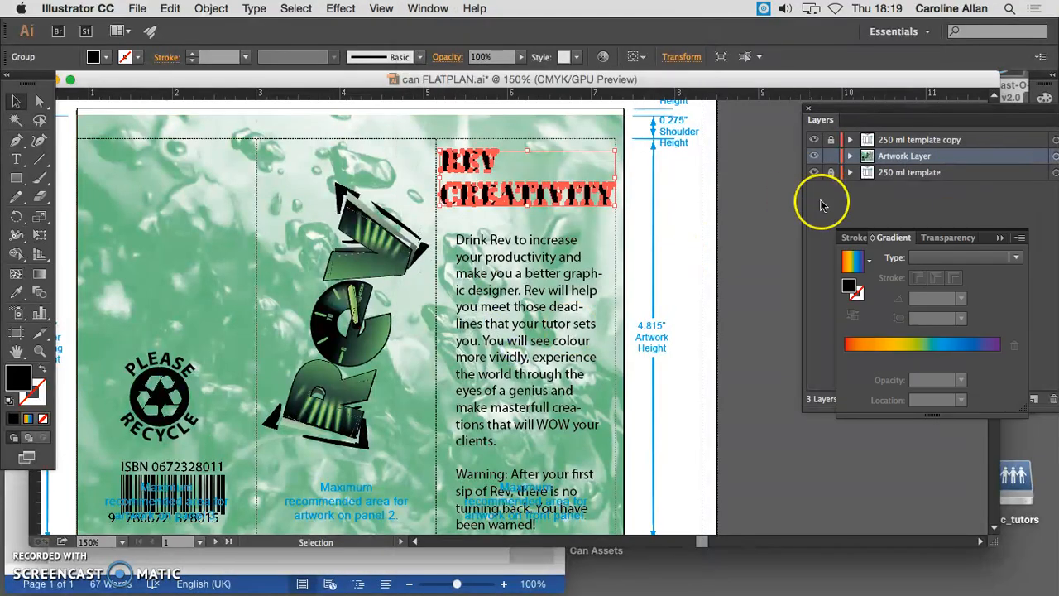
pyautogui.moveTo(834, 236); pyautogui.dragTo(702, 101)
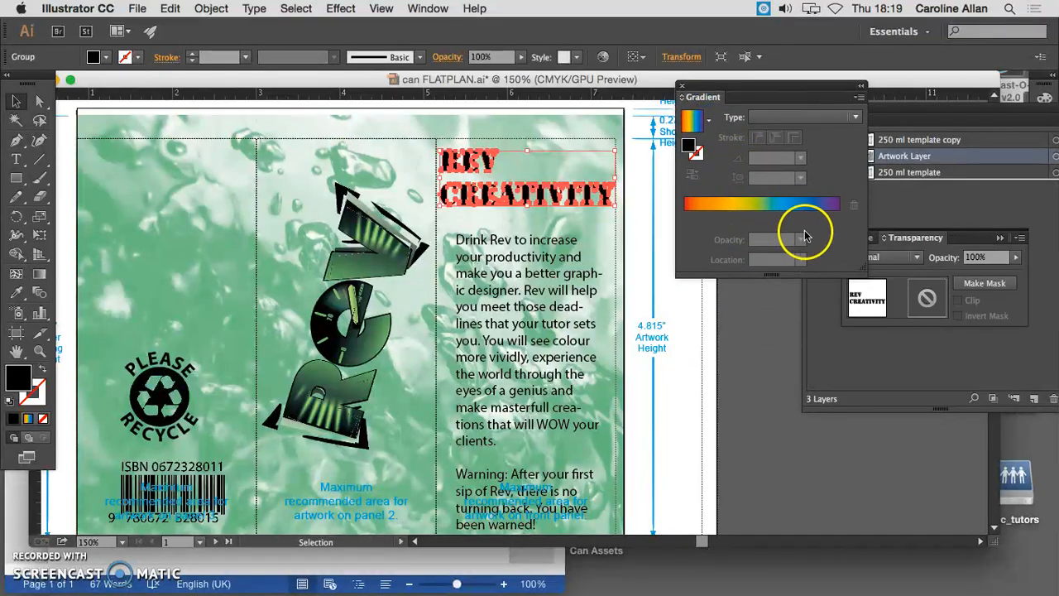
pyautogui.click(794, 213)
pyautogui.moveTo(782, 219); pyautogui.dragTo(734, 221)
pyautogui.click(732, 220)
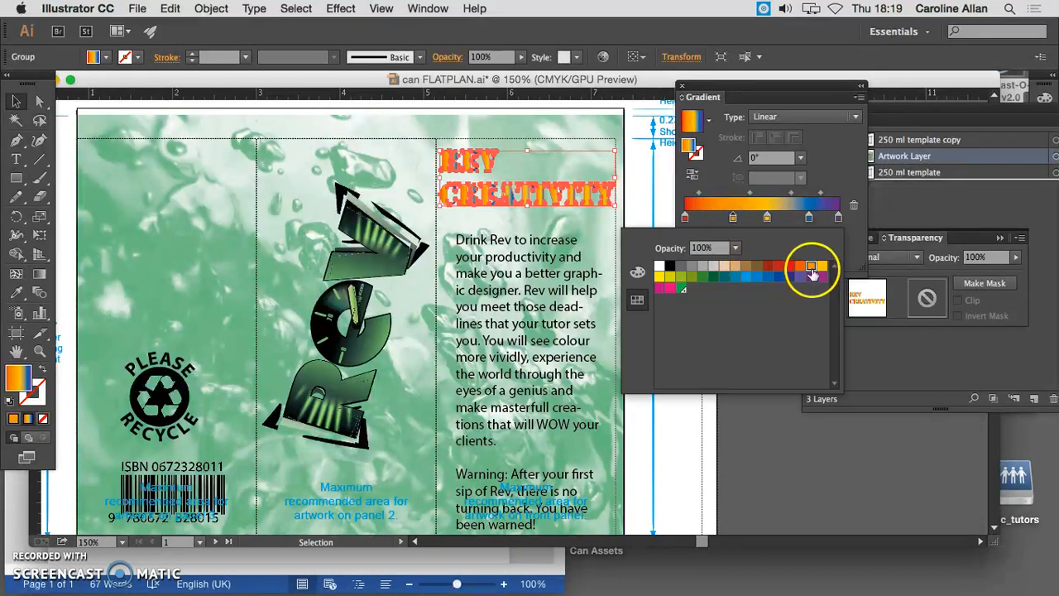
pyautogui.click(660, 277)
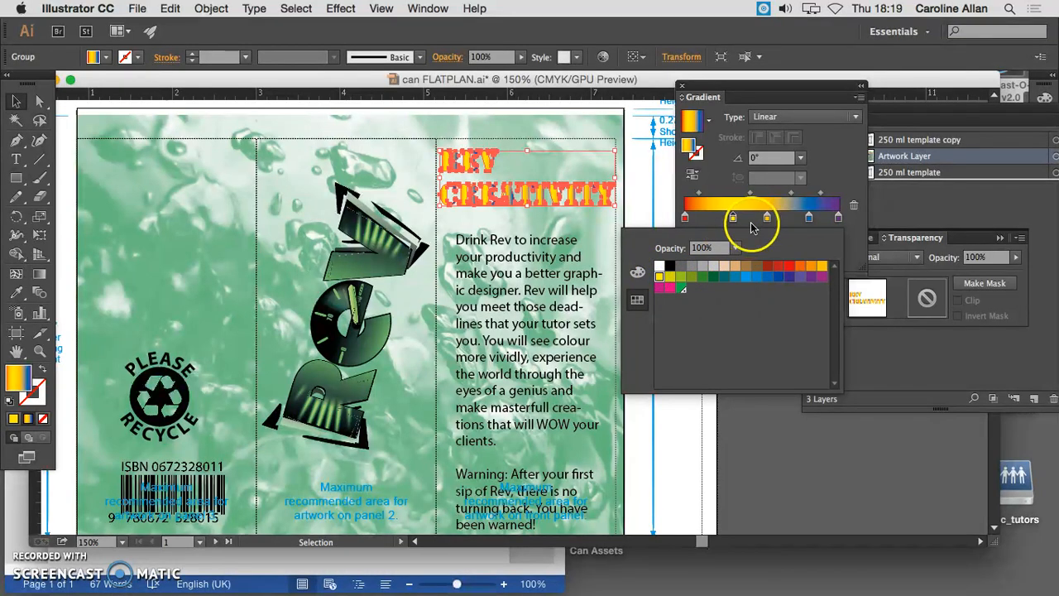
# Remove the orange-yellow colour stop from the heading's gradient and move the blue stop to about 65.34%
pyautogui.moveTo(767, 219); pyautogui.dragTo(784, 241)
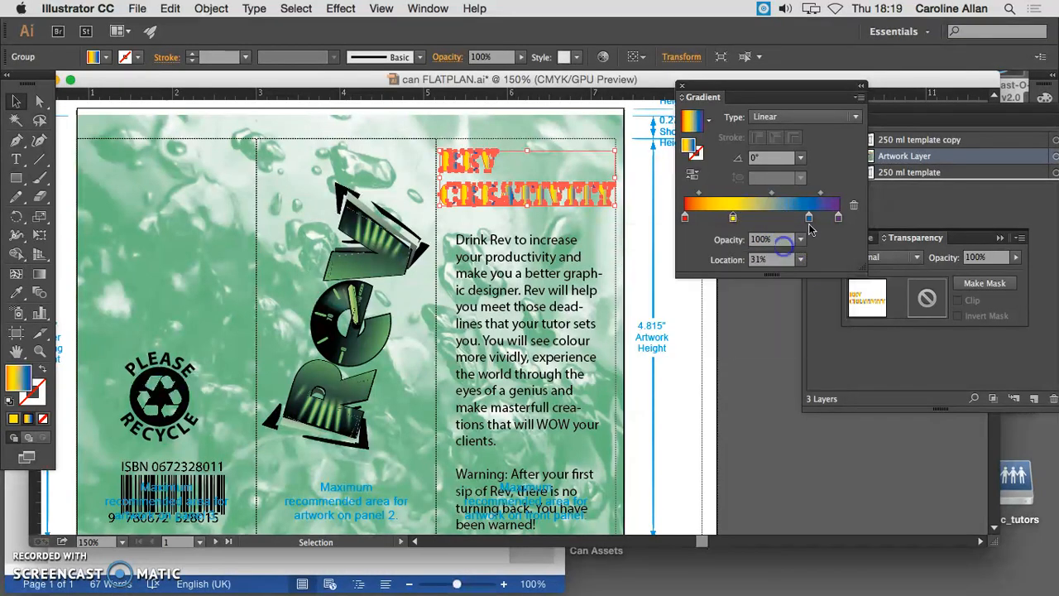
pyautogui.doubleClick(809, 220)
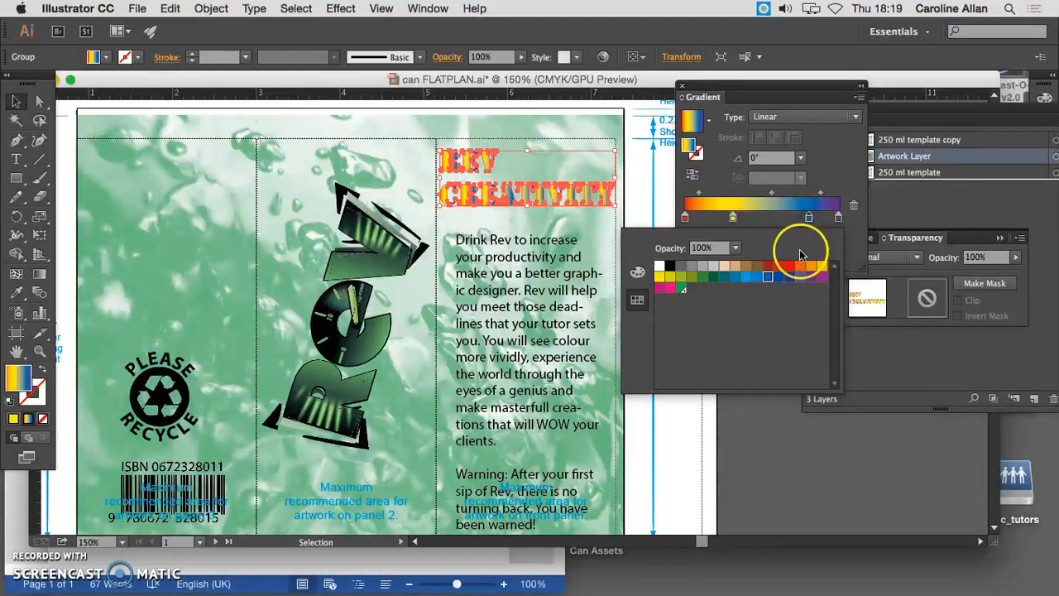
pyautogui.click(809, 220)
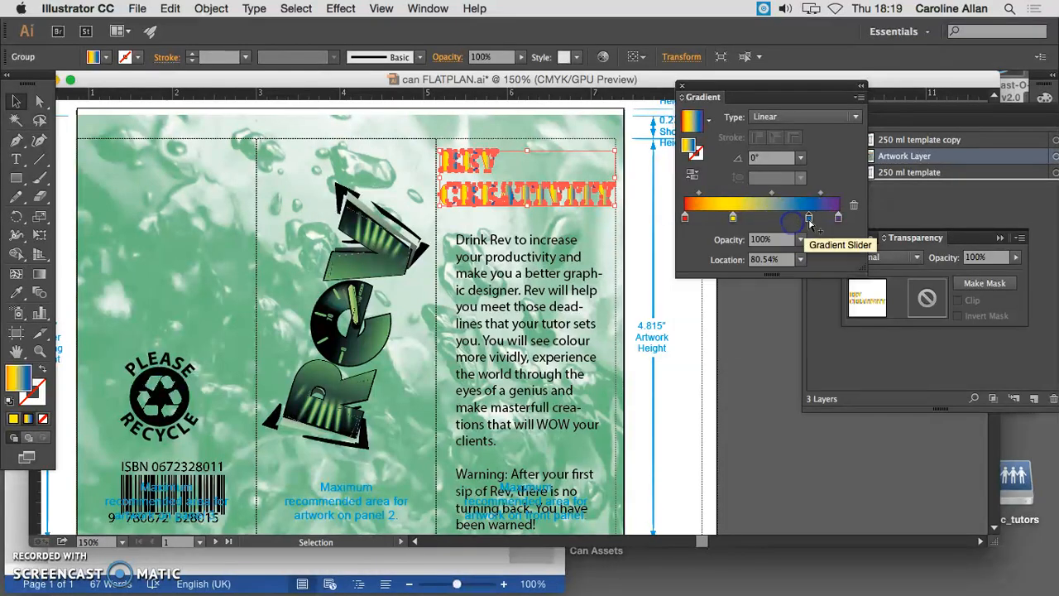
pyautogui.moveTo(790, 220); pyautogui.dragTo(782, 220)
# Save the heading's edited gradient as a new swatch at the end of the document swatches
pyautogui.moveTo(720, 86); pyautogui.dragTo(756, 99)
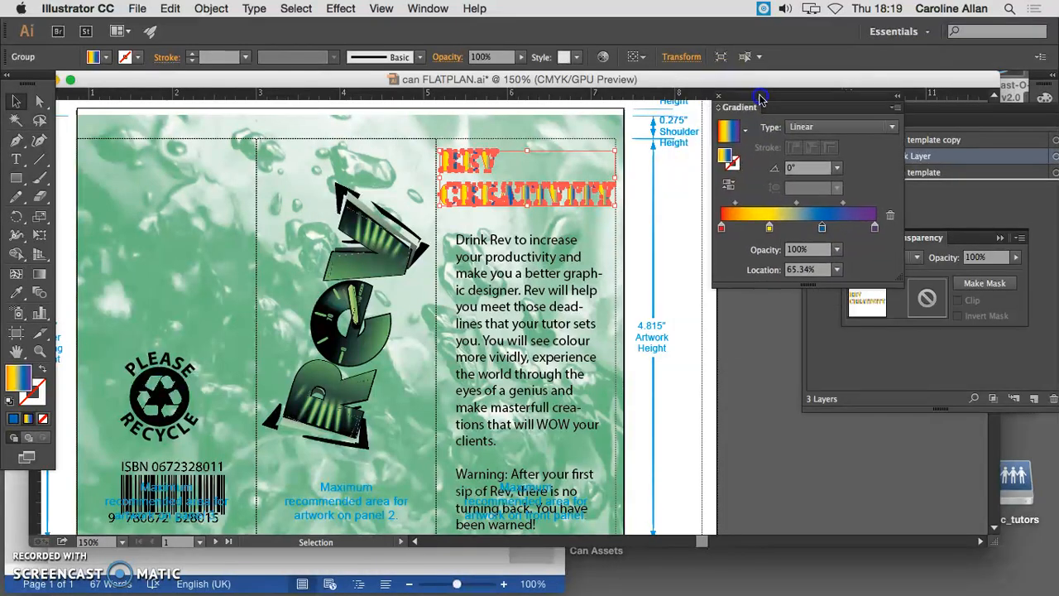
pyautogui.click(426, 8)
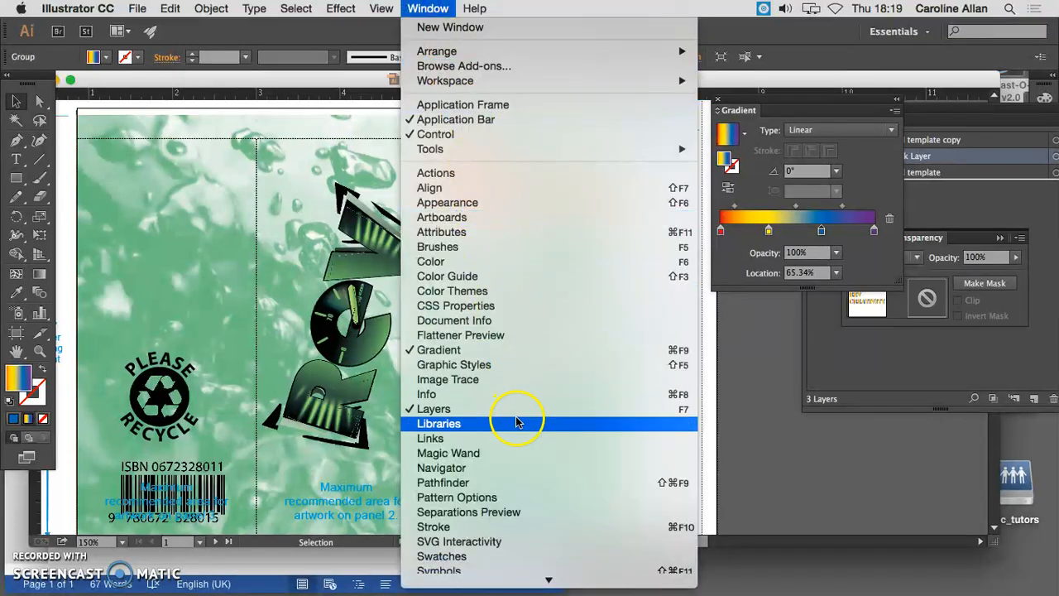
pyautogui.click(505, 556)
pyautogui.moveTo(875, 161)
pyautogui.mouseDown()
pyautogui.moveTo(753, 368)
pyautogui.moveTo(727, 385)
pyautogui.mouseUp()
pyautogui.click(998, 163)
pyautogui.moveTo(810, 388); pyautogui.dragTo(833, 325)
pyautogui.moveTo(768, 211); pyautogui.dragTo(836, 394)
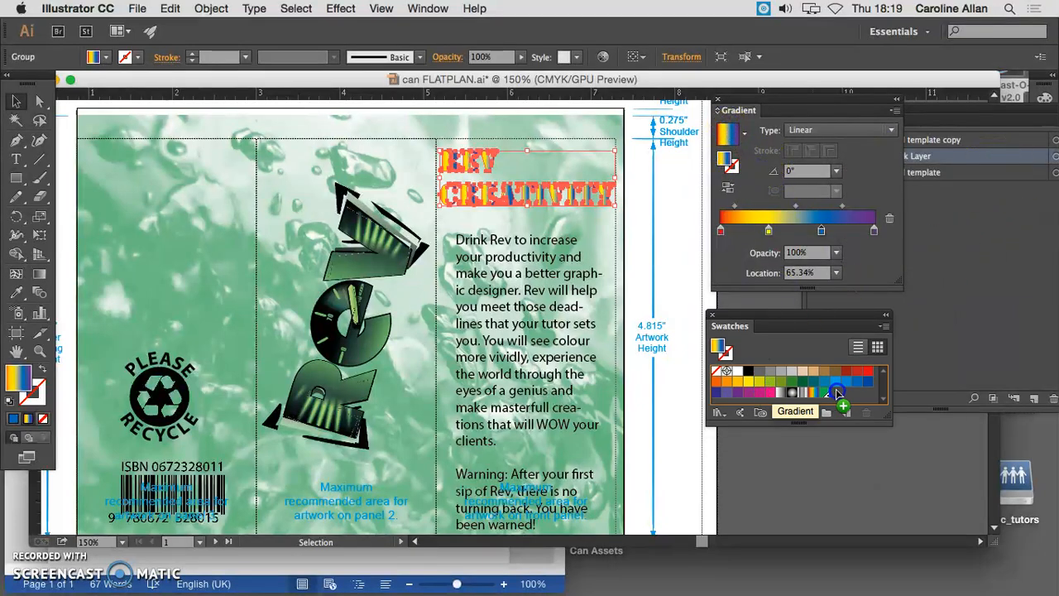
pyautogui.click(837, 394)
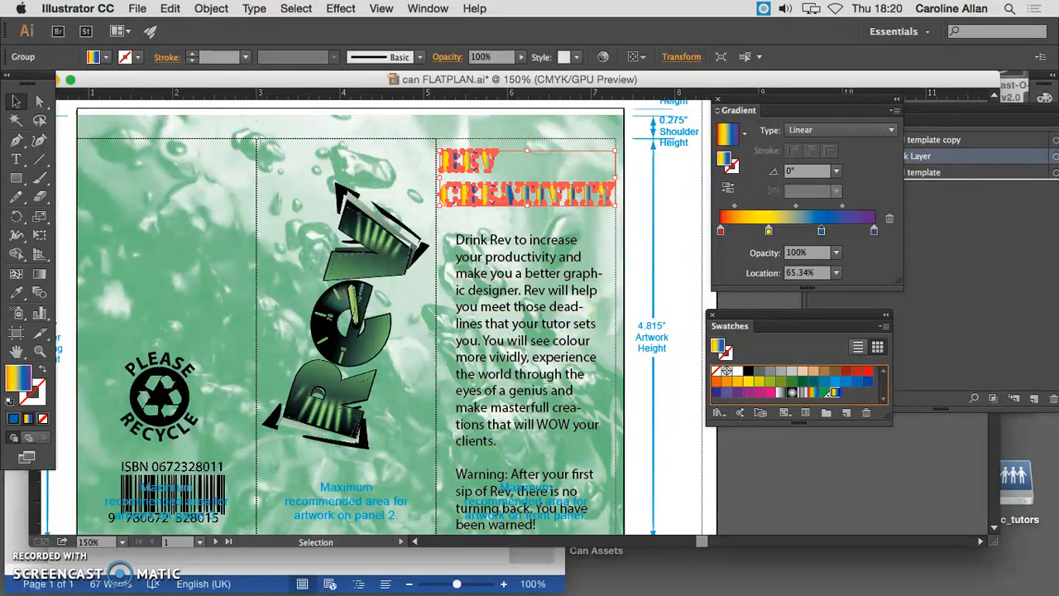
# Redraw the gradient diagonally across both lines of the heading with the Gradient tool, at an angle of about -15.3°
pyautogui.click(447, 207)
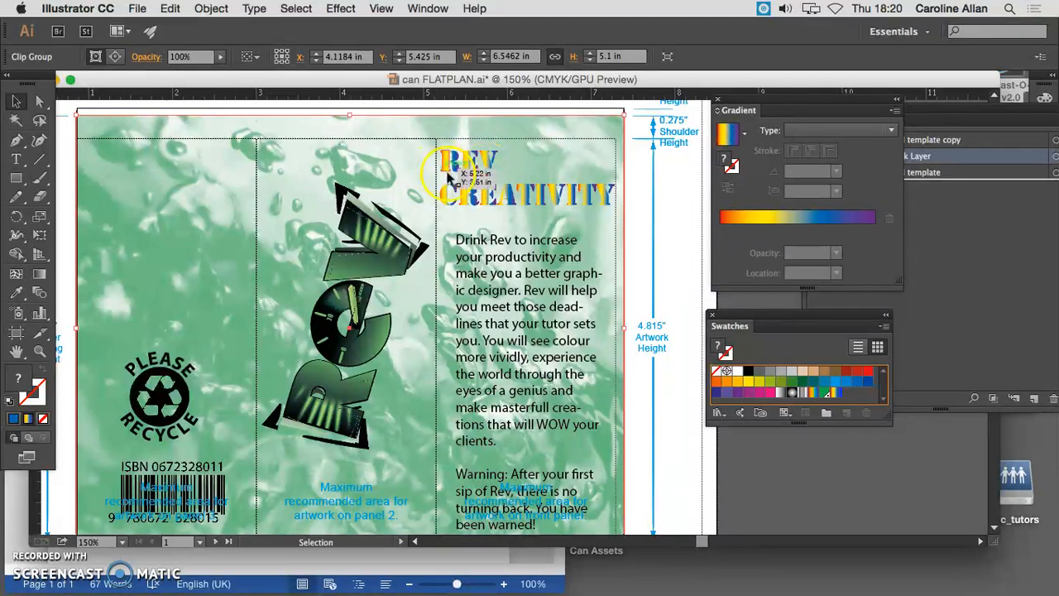
pyautogui.click(589, 196)
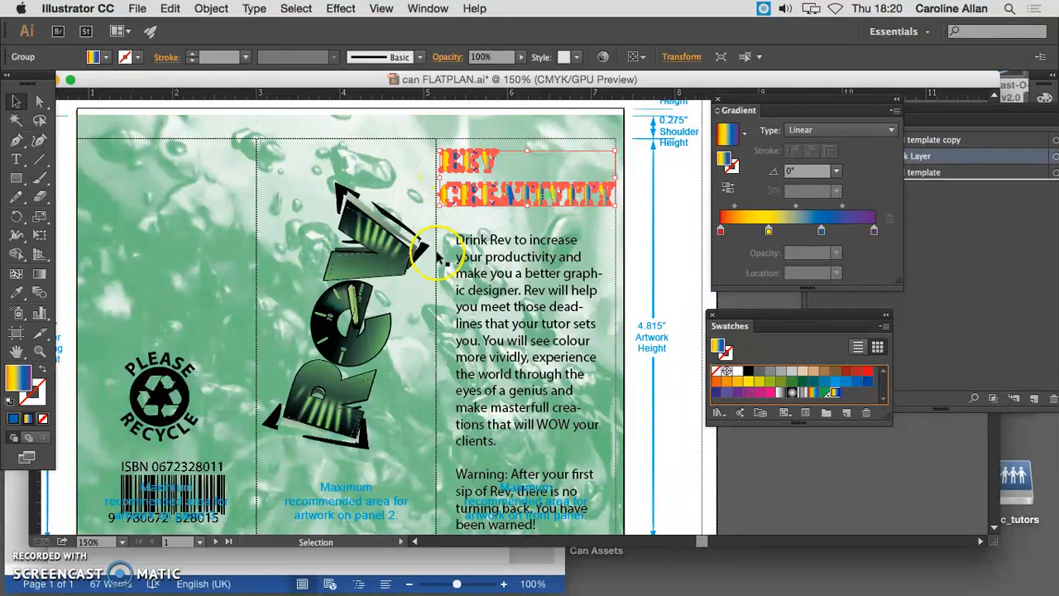
pyautogui.click(38, 274)
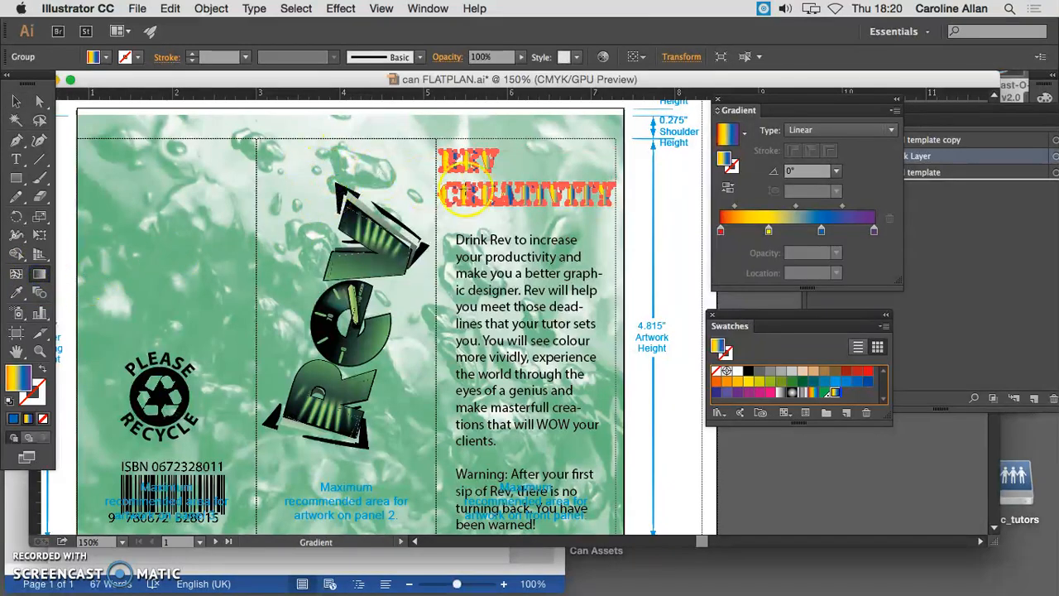
pyautogui.moveTo(515, 195); pyautogui.dragTo(593, 209)
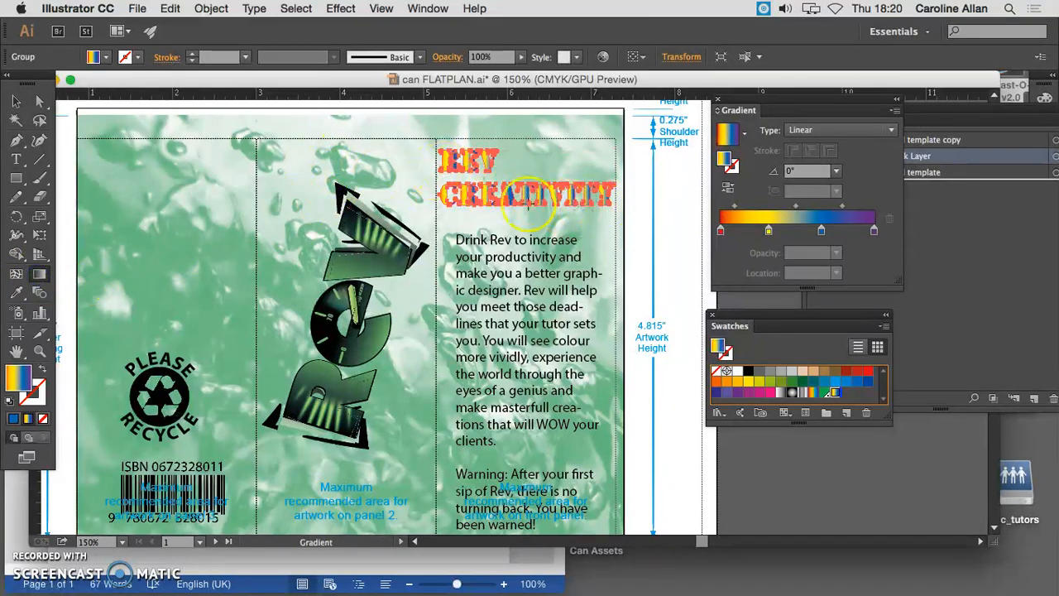
pyautogui.moveTo(533, 193); pyautogui.dragTo(602, 193)
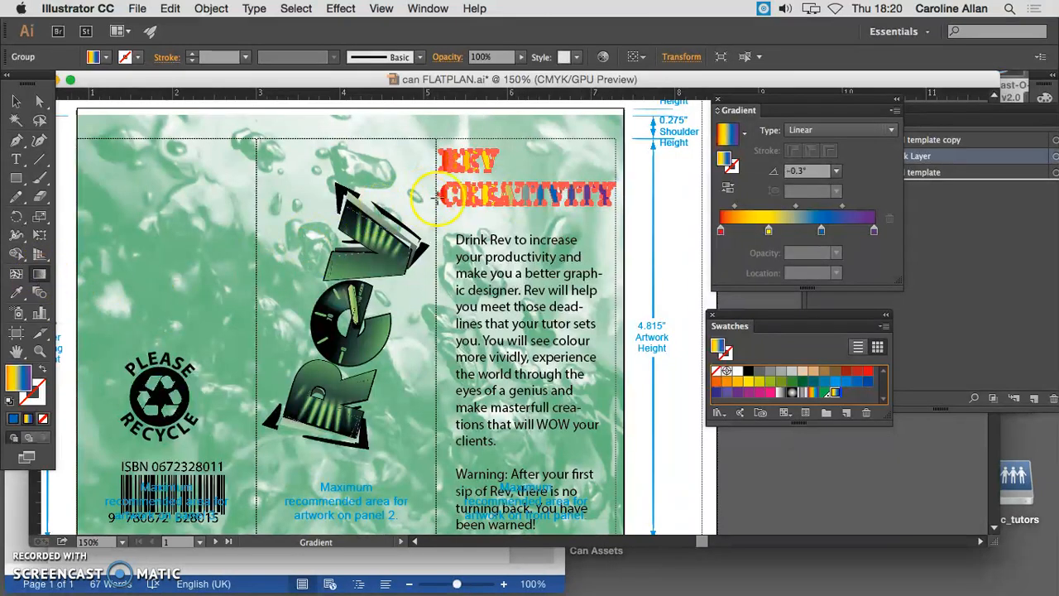
pyautogui.moveTo(446, 156); pyautogui.dragTo(612, 202)
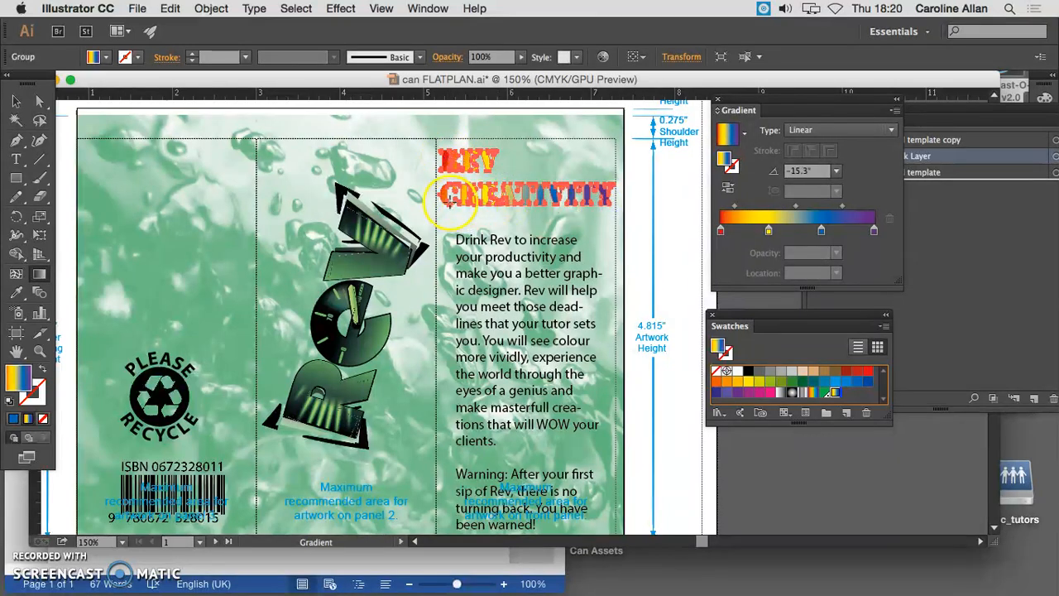
pyautogui.click(16, 100)
pyautogui.click(419, 128)
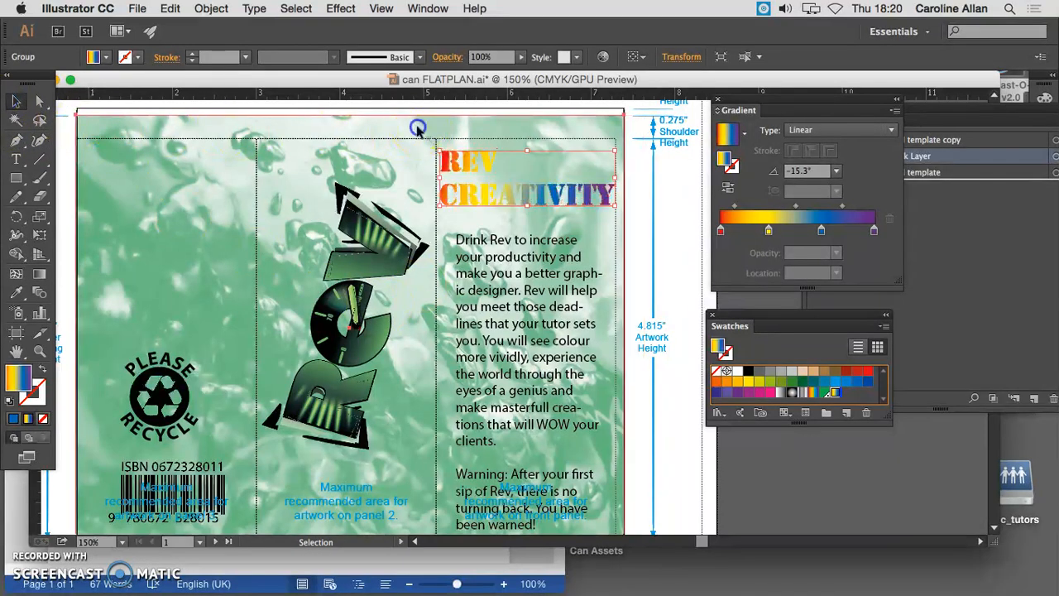
pyautogui.click(510, 196)
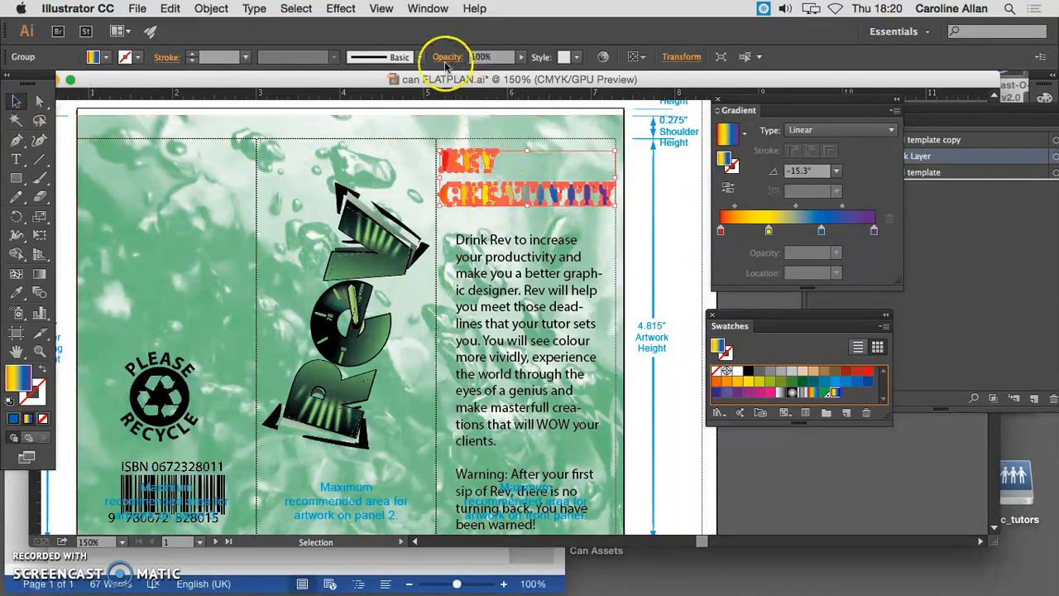
pyautogui.click(341, 8)
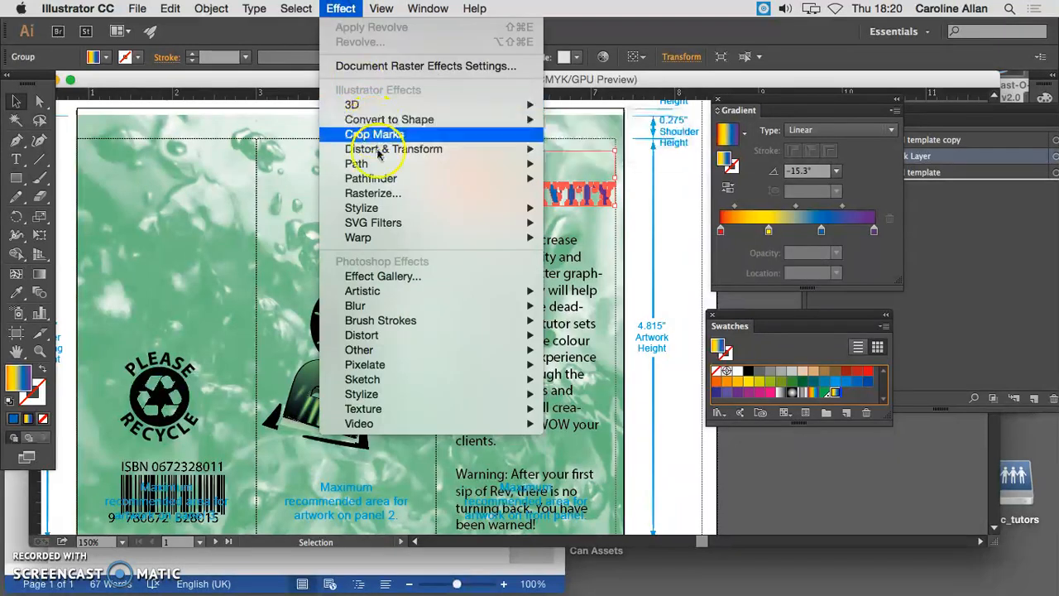
pyautogui.moveTo(396, 210)
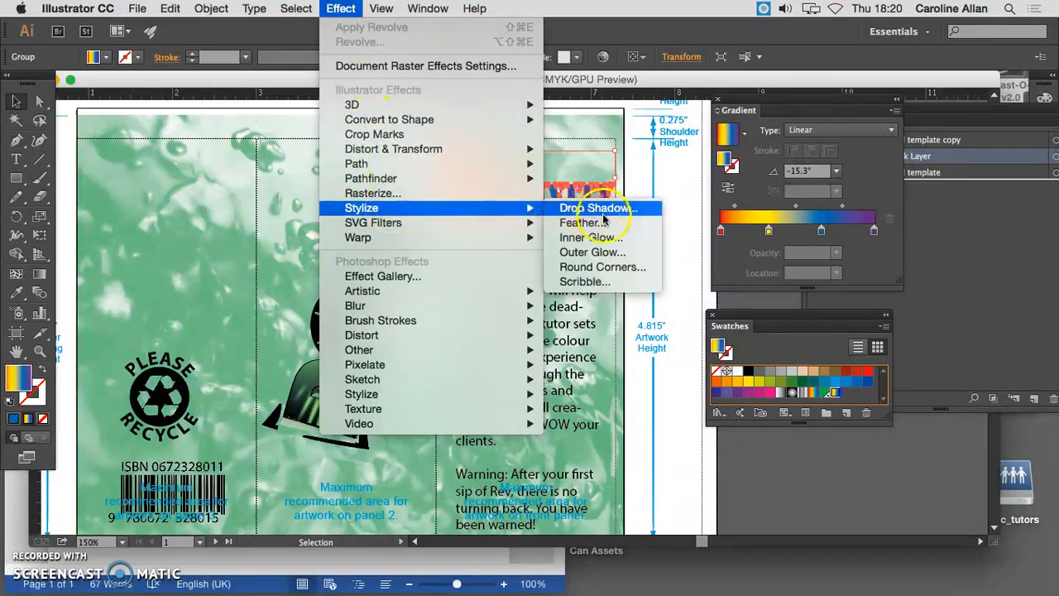
pyautogui.click(649, 179)
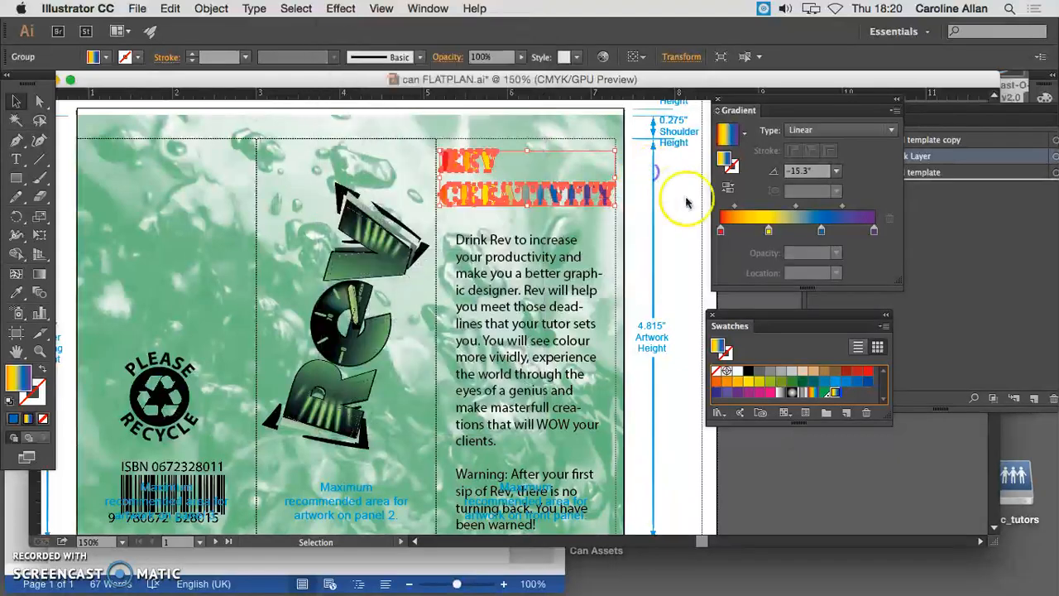
pyautogui.click(501, 275)
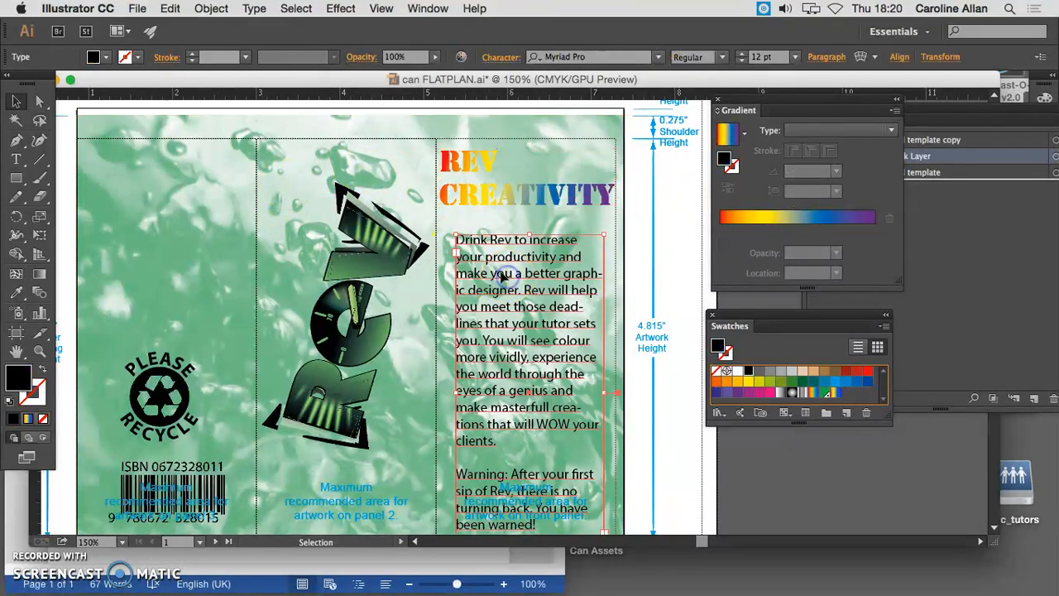
# Give the outlined heading a 1 pt black stroke and deselect it
pyautogui.click(513, 187)
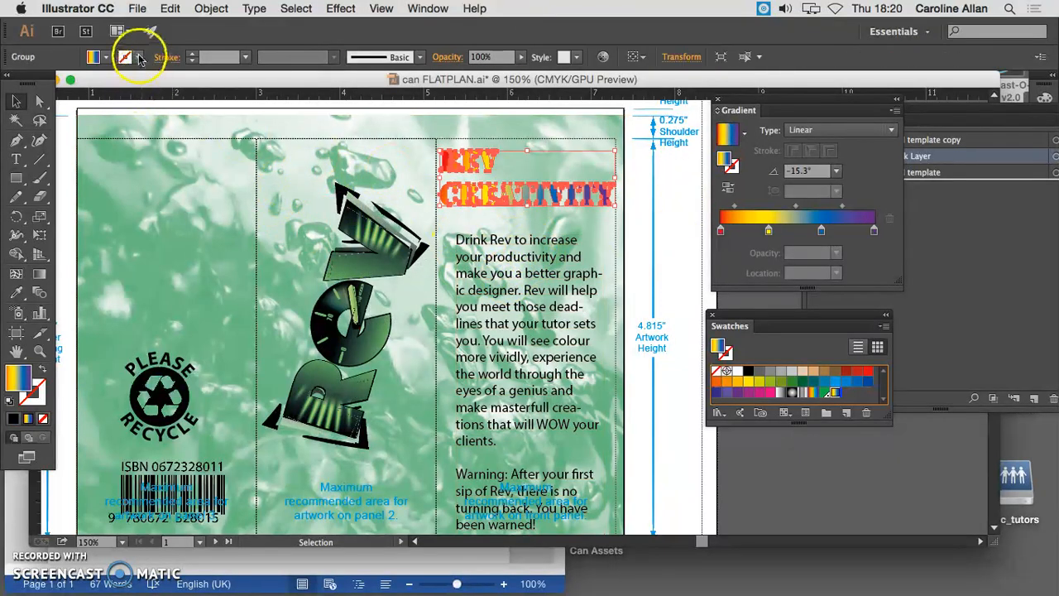
pyautogui.click(137, 56)
pyautogui.click(42, 84)
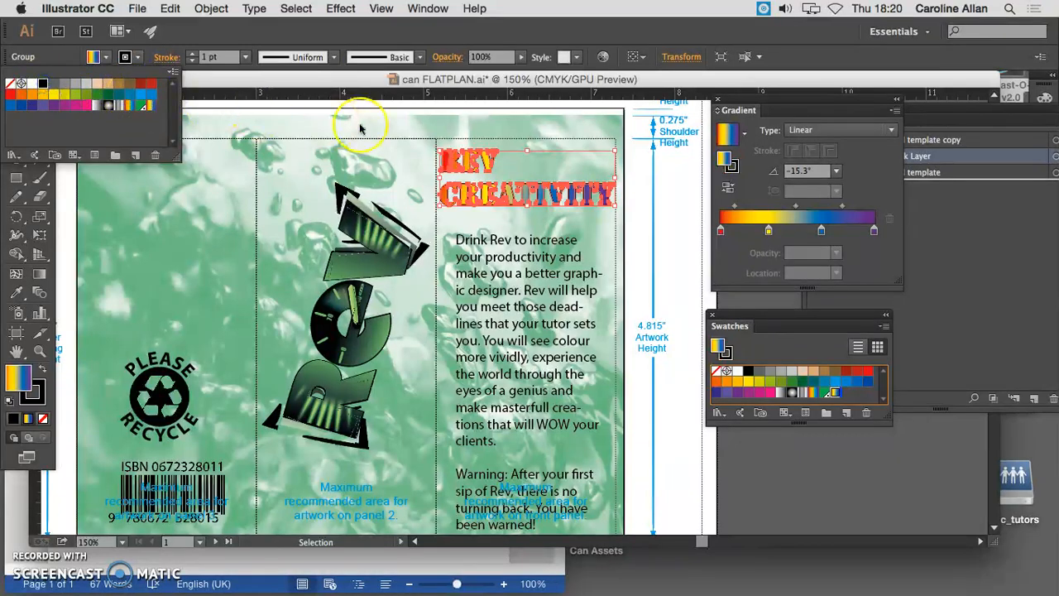
pyautogui.click(509, 133)
pyautogui.click(668, 171)
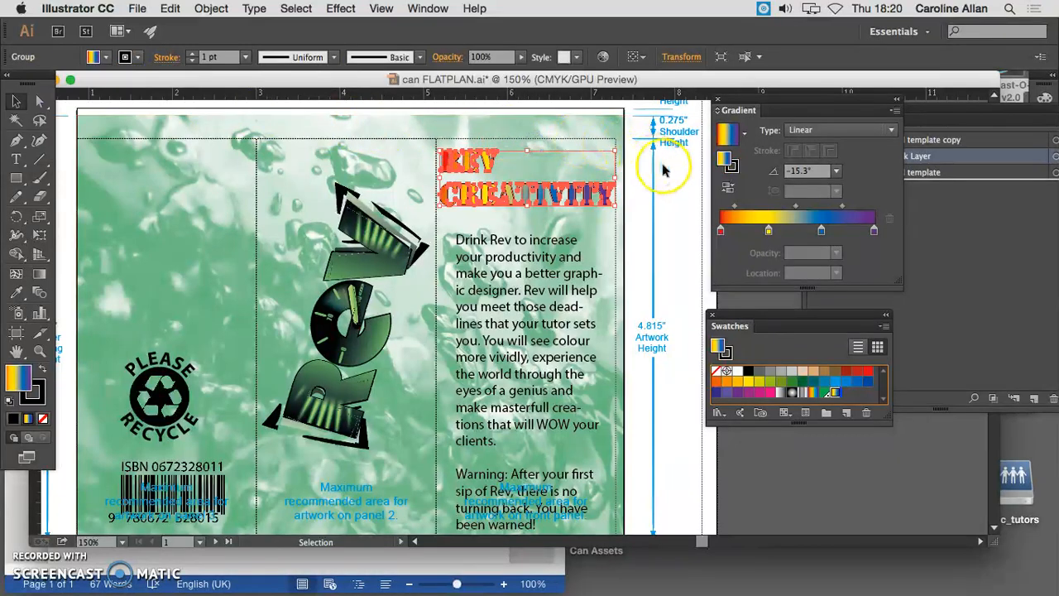
pyautogui.click(550, 217)
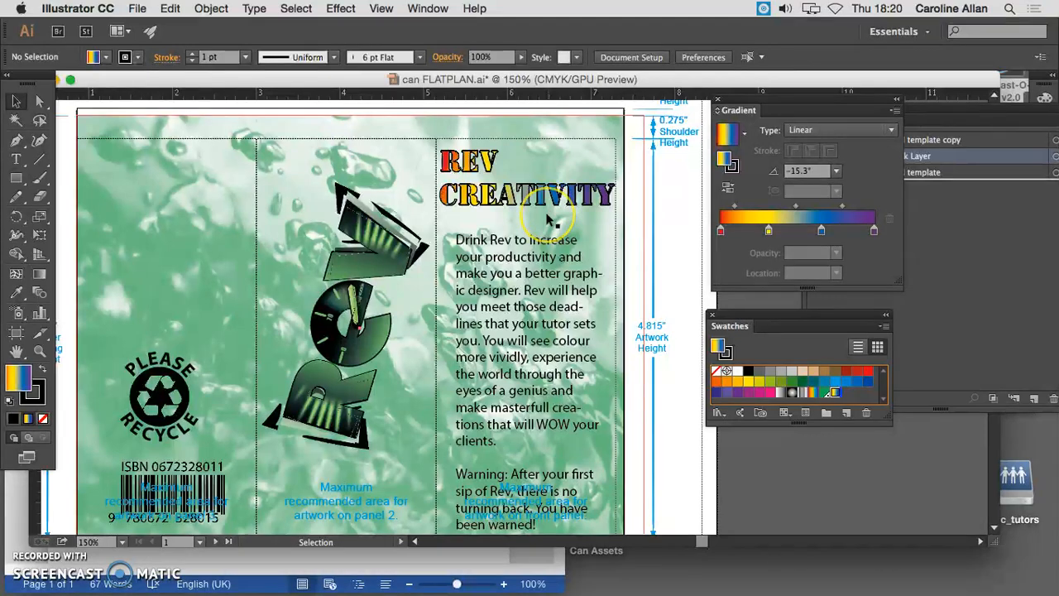
# Centre the recycle logo and the ISBN barcode horizontally on each other, then deselect them
pyautogui.hscroll(-10, 550, 217)
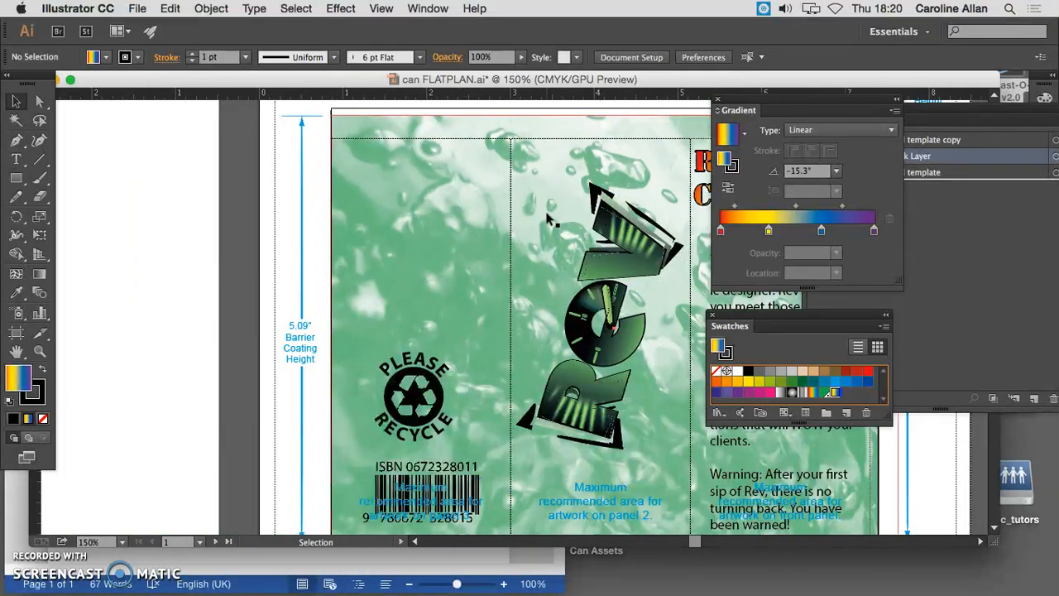
pyautogui.click(438, 368)
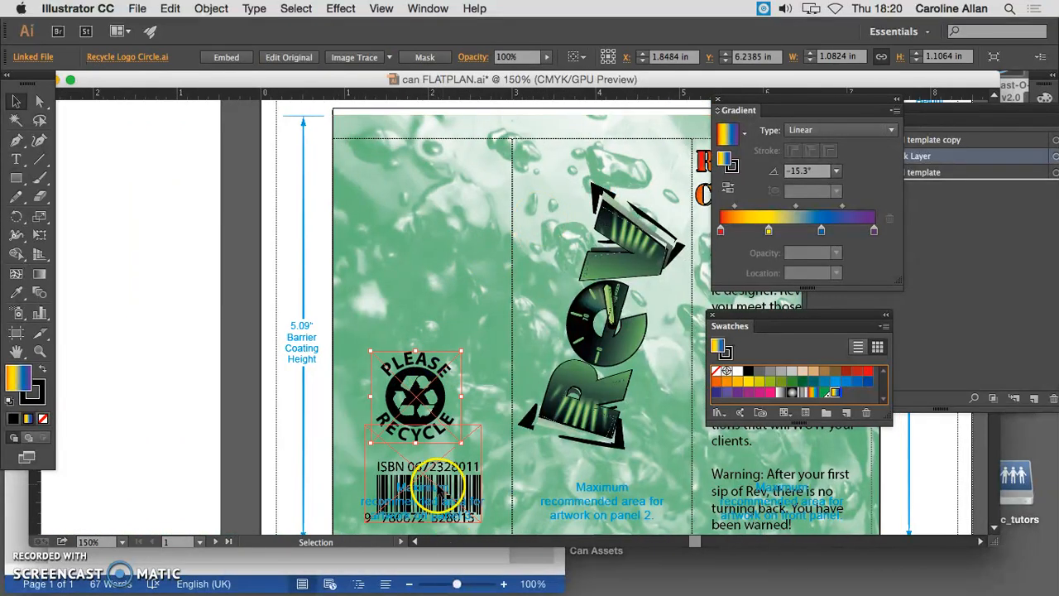
pyautogui.keyDown('shift'); pyautogui.click(438, 488); pyautogui.keyUp('shift')
pyautogui.click(416, 388)
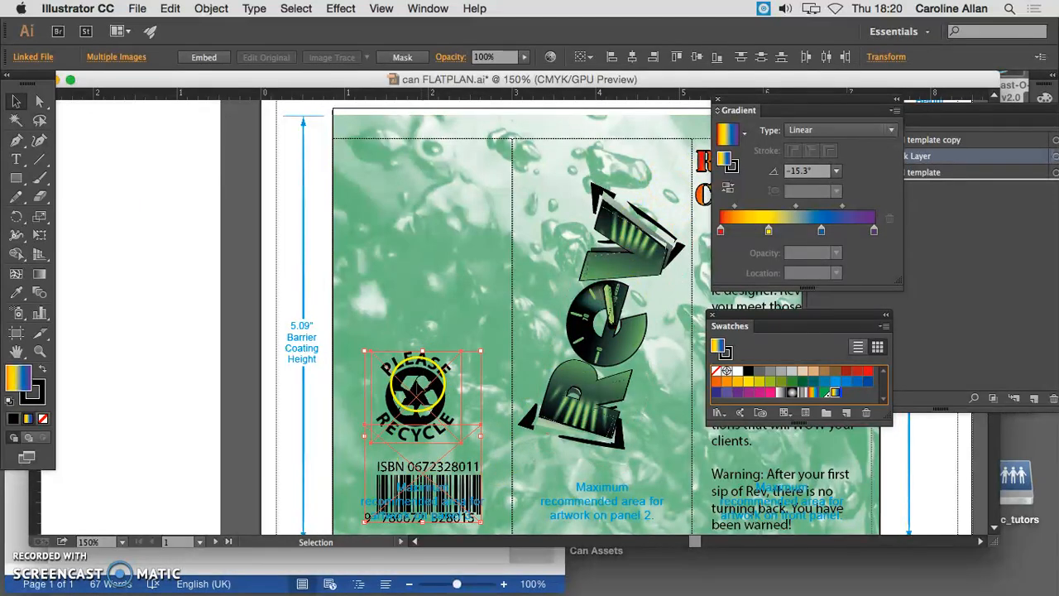
pyautogui.click(630, 58)
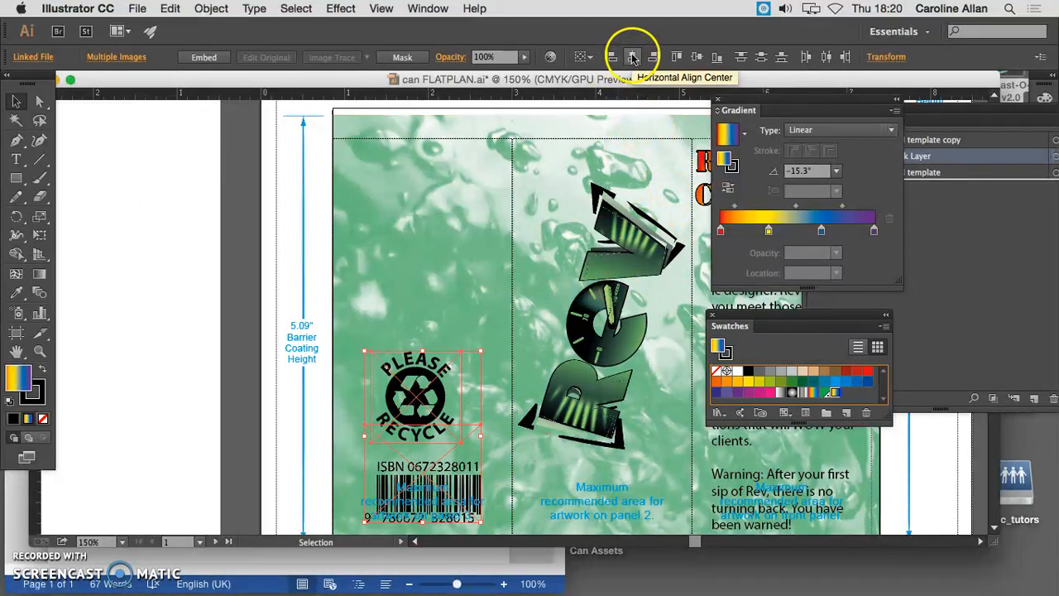
pyautogui.click(633, 58)
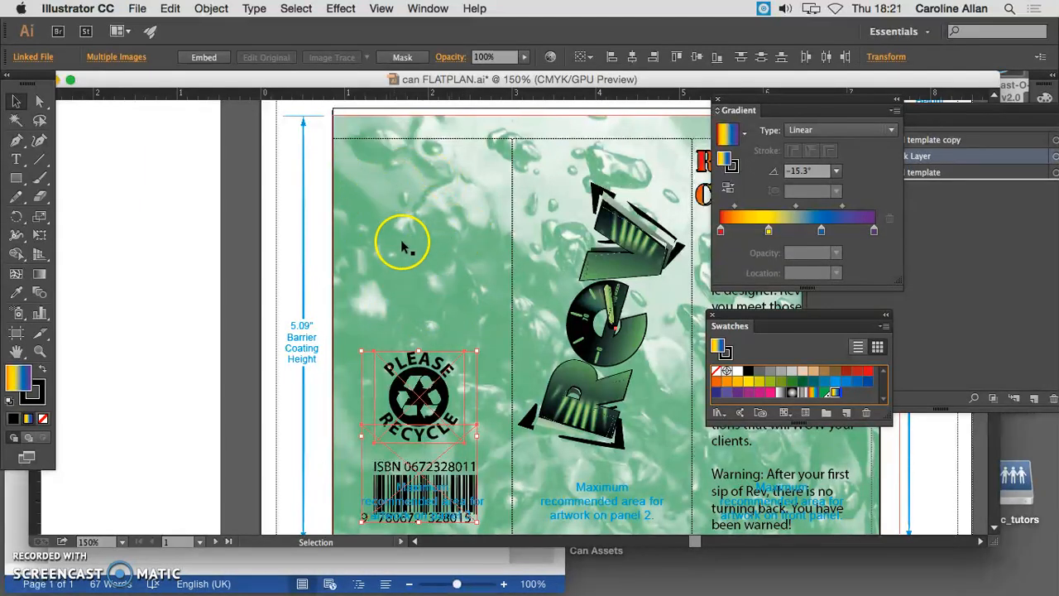
pyautogui.click(201, 281)
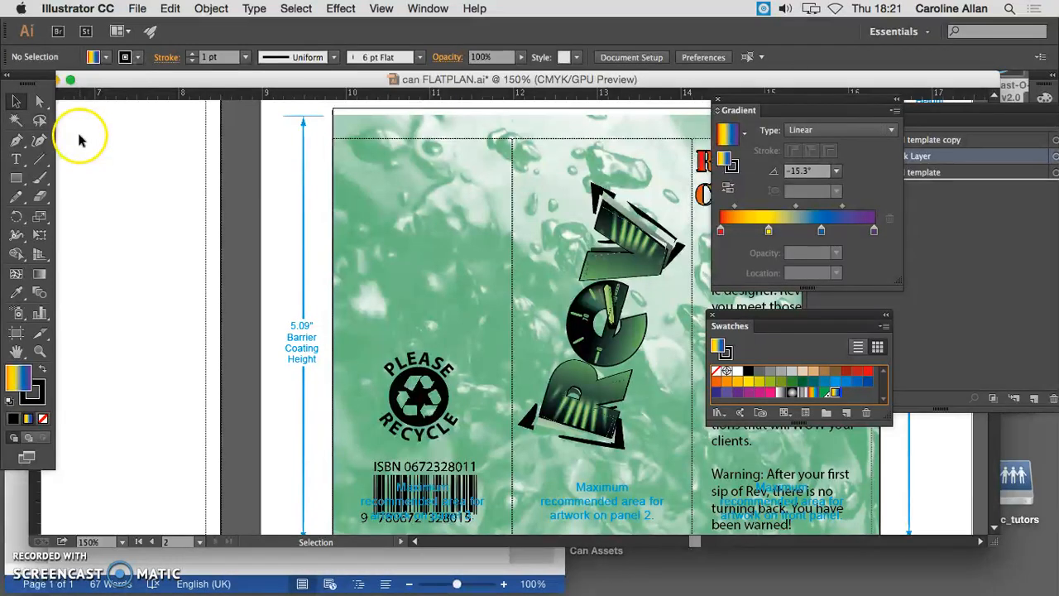
pyautogui.click(35, 535)
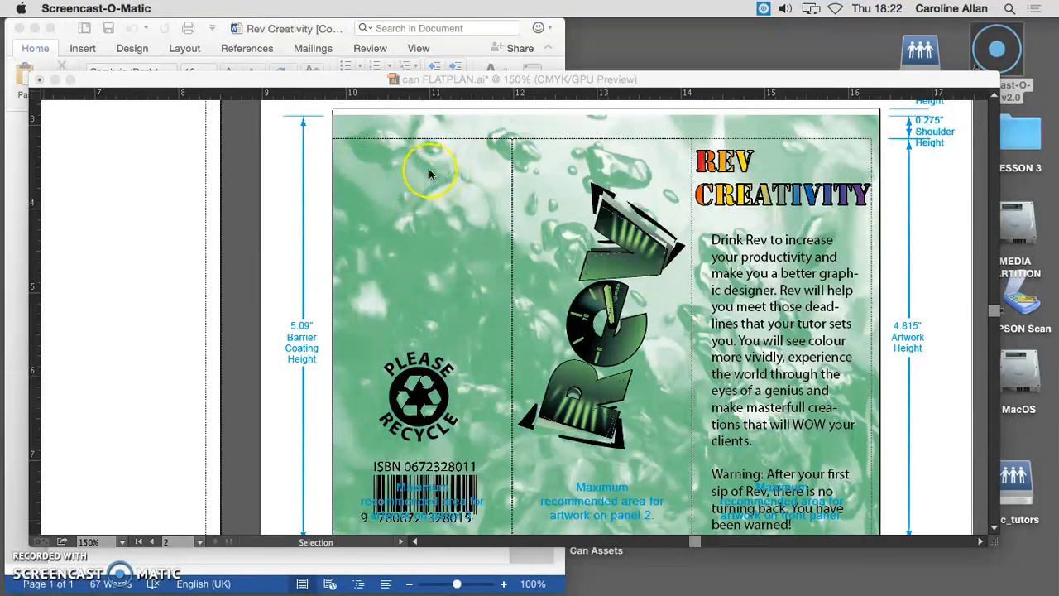
# Return to the can flatplan and delete the existing nutrition text frame above the recycle logo
pyautogui.click(199, 74)
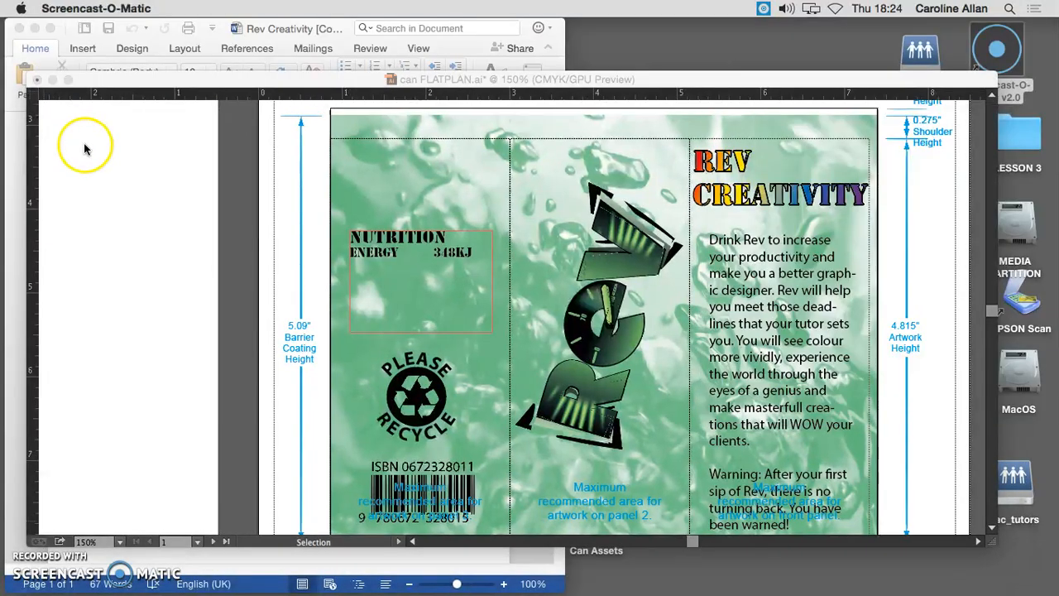
pyautogui.click(289, 97)
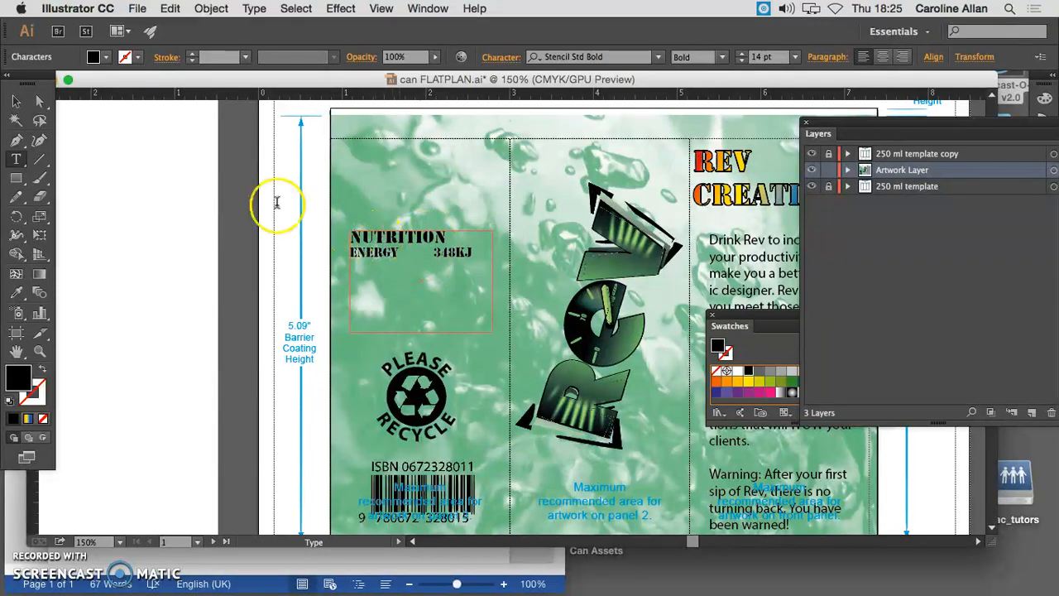
pyautogui.click(18, 105)
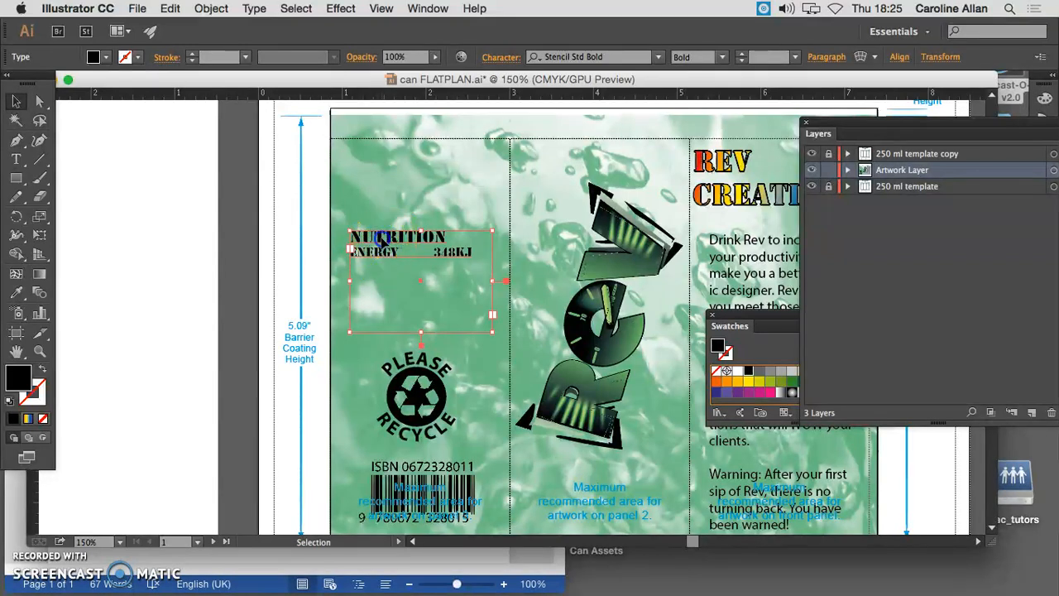
pyautogui.press('Delete')
pyautogui.hscroll(-10, 384, 242)
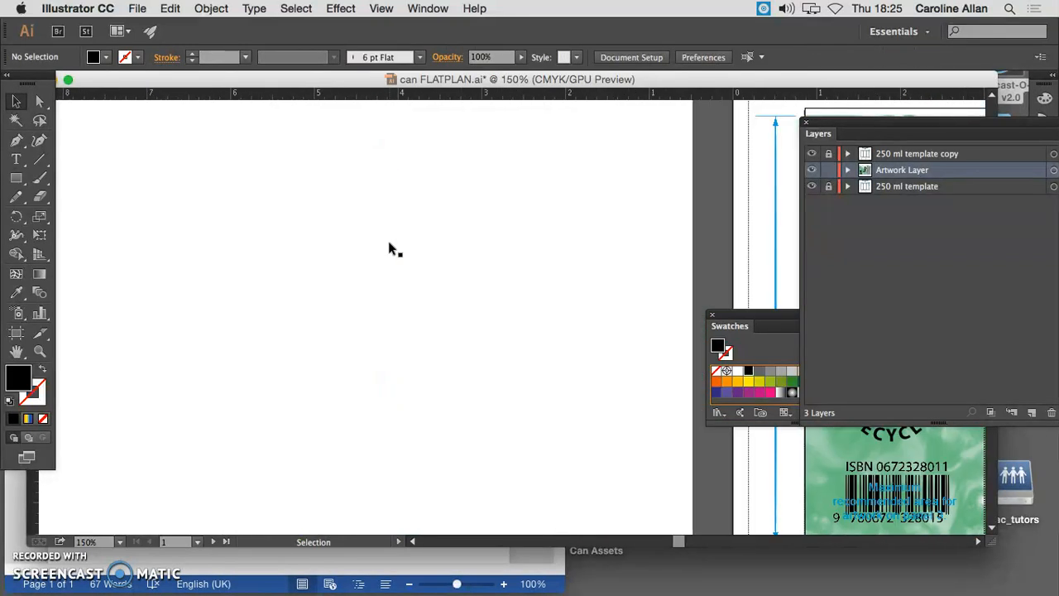
# Draw an area text frame about 3.5 in wide and 3.2 in tall on the blank page and enter the heading NUTRITION
pyautogui.click(16, 159)
pyautogui.moveTo(243, 200); pyautogui.dragTo(531, 470)
pyautogui.click(331, 231)
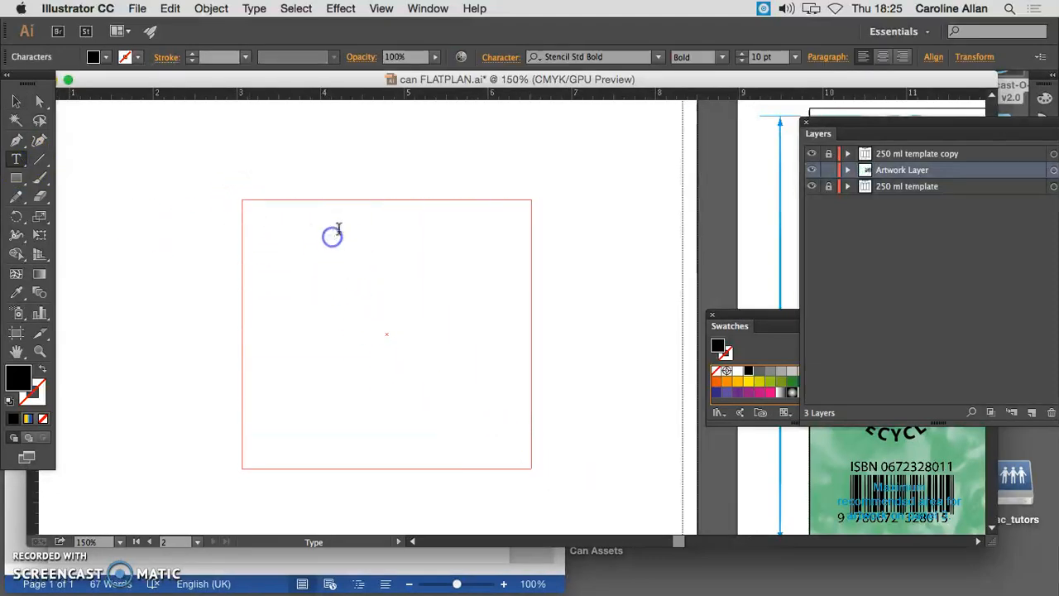
pyautogui.write('NUTRITI')
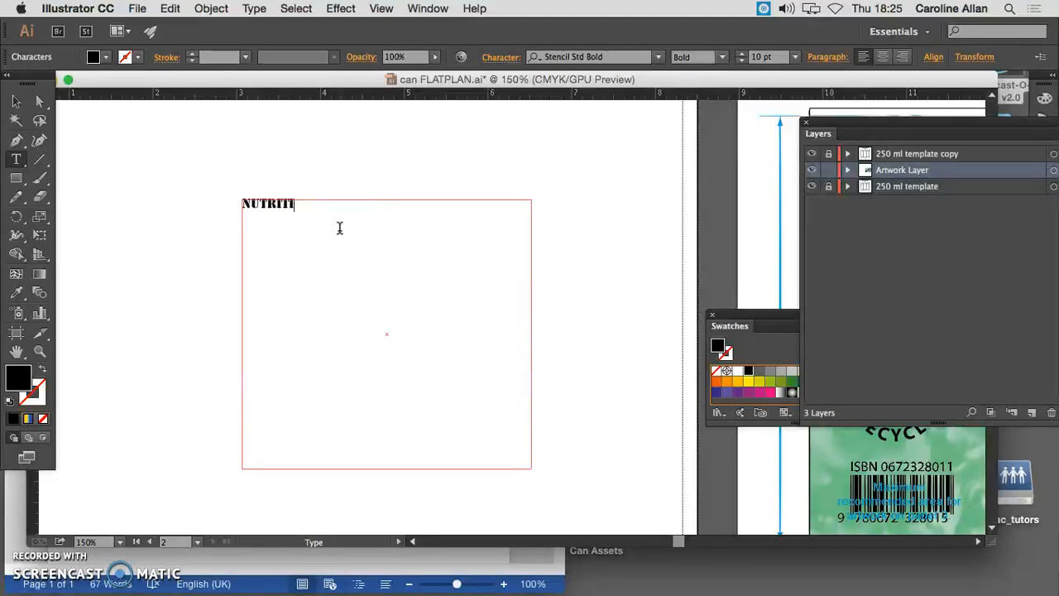
pyautogui.write('ON')
# Change the font of the NUTRITION heading to Myriad Pro Bold
pyautogui.doubleClick(273, 207)
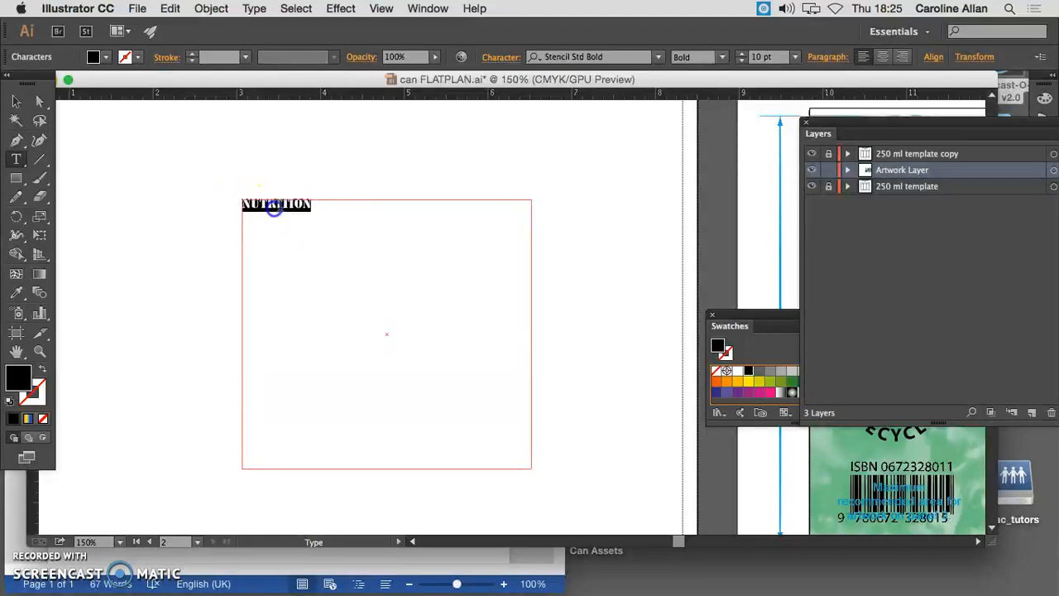
pyautogui.click(659, 56)
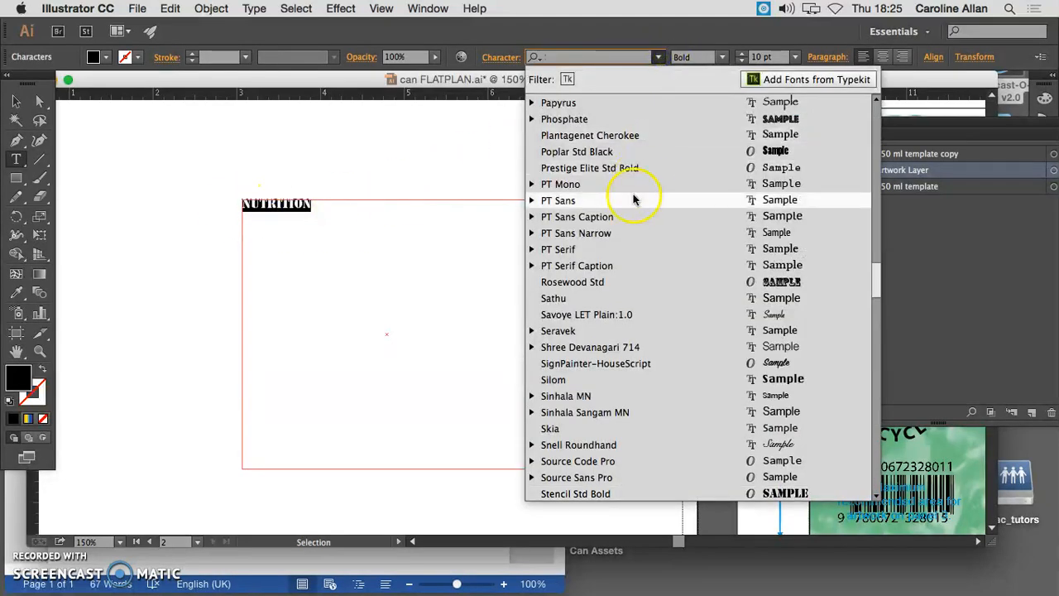
pyautogui.scroll(5, 647, 144)
pyautogui.click(641, 136)
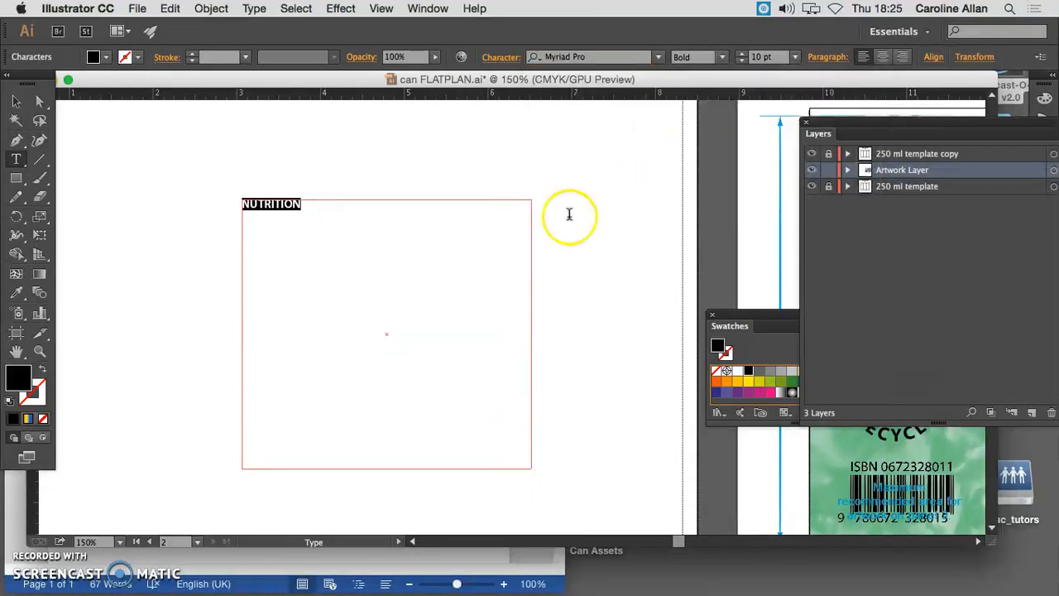
# Below the heading and a blank line, add tab-separated rows for Energy 349kJ, Fat 0%, Protein 0% and Salt 0%
pyautogui.click(355, 213)
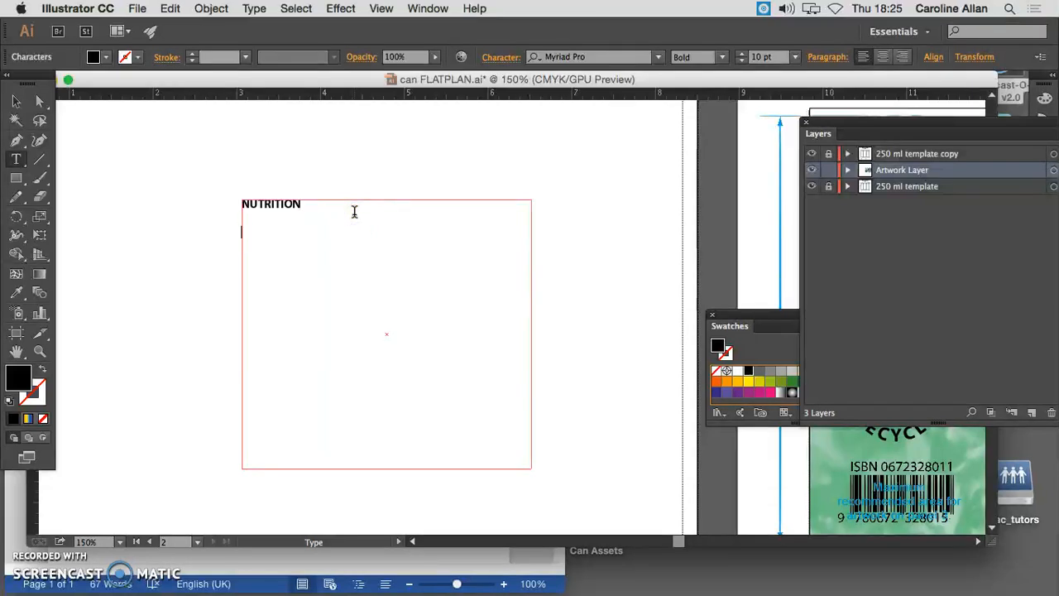
pyautogui.write('Energy')
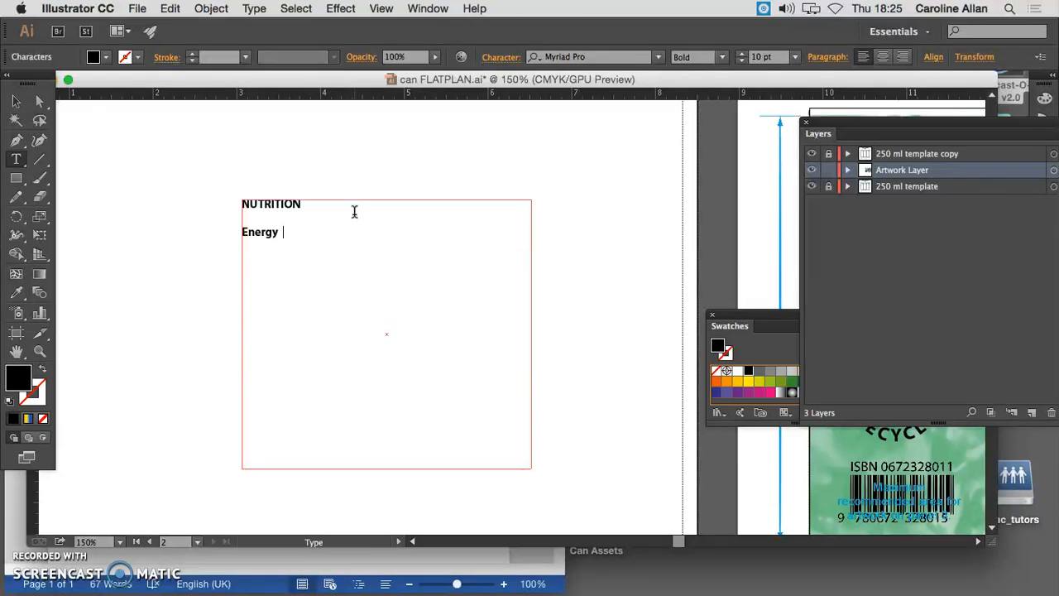
pyautogui.write('349kJ')
pyautogui.press('Return')
pyautogui.write('%')
pyautogui.press('Return')
pyautogui.write('Protein')
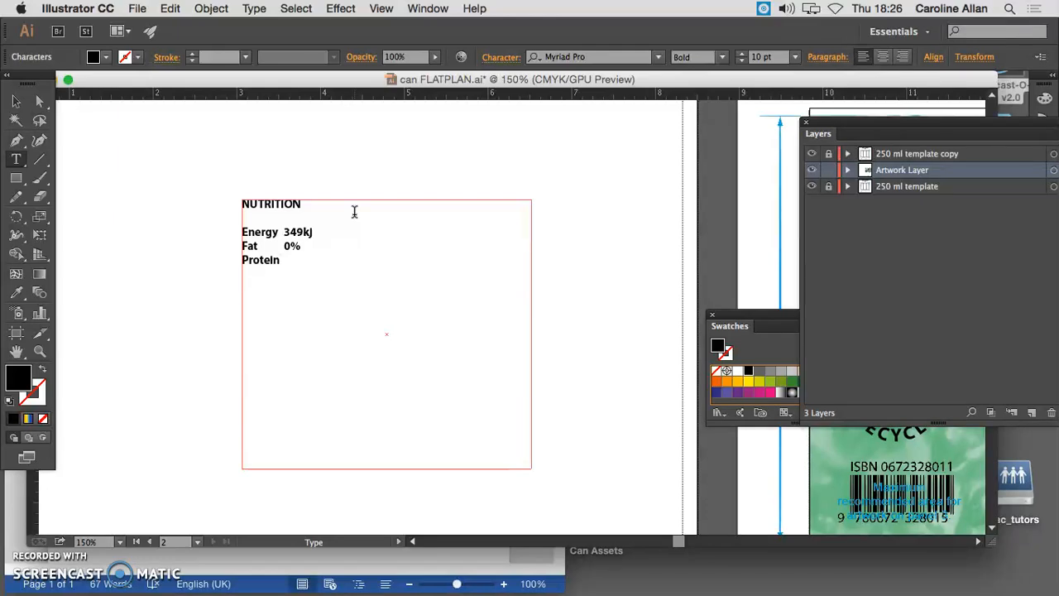
pyautogui.write('\t0')
pyautogui.press('BackSpace')
pyautogui.press('BackSpace')
pyautogui.press('BackSpace')
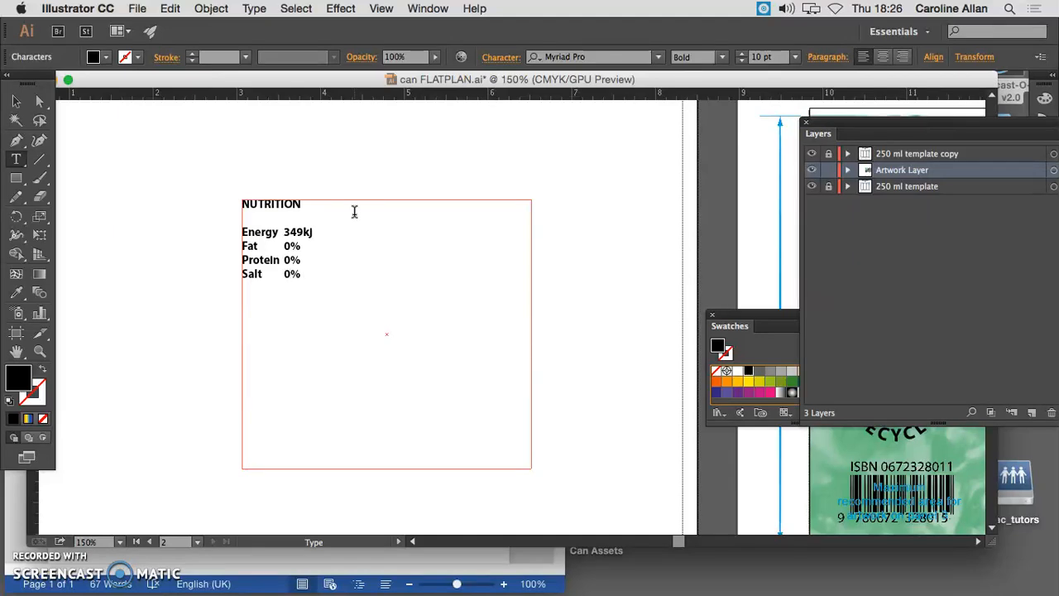
# After a blank line, add tab-separated rows for Vitamin D 100% and Vitamin E 100%
pyautogui.press('Return')
pyautogui.press('Return')
pyautogui.write('Vitamin D\t100%')
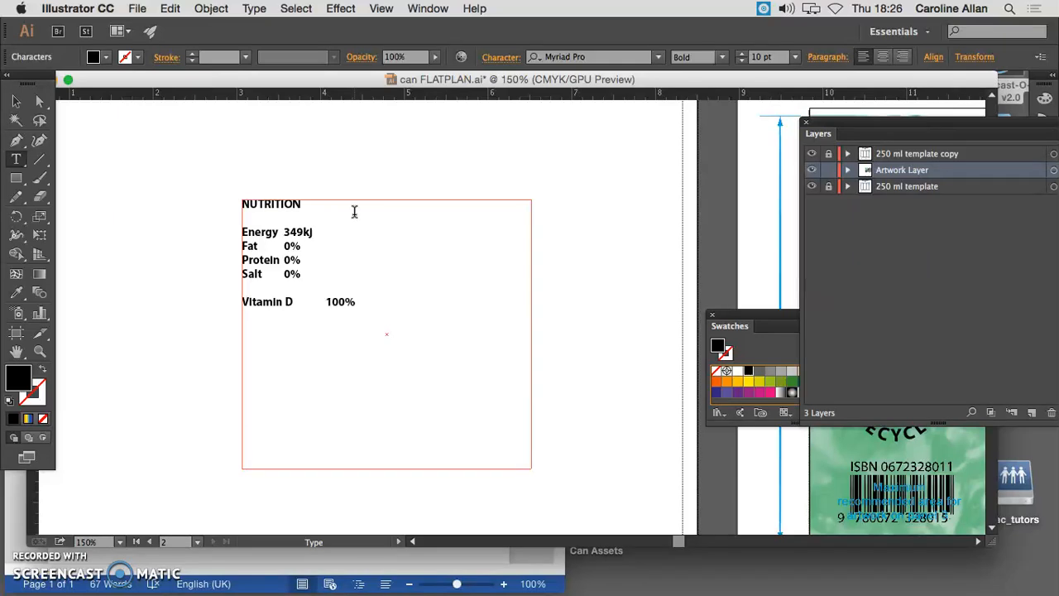
pyautogui.press('Return')
pyautogui.write('Vitamin E\t100%')
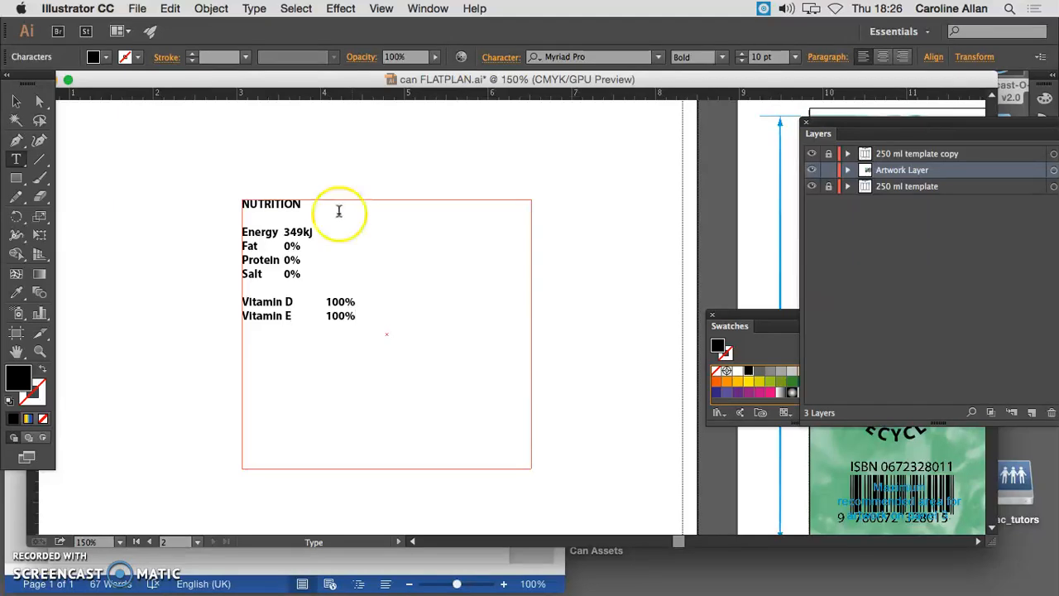
# Select the nutrition text frame as an object and display the Tabs ruler for it
pyautogui.click(15, 100)
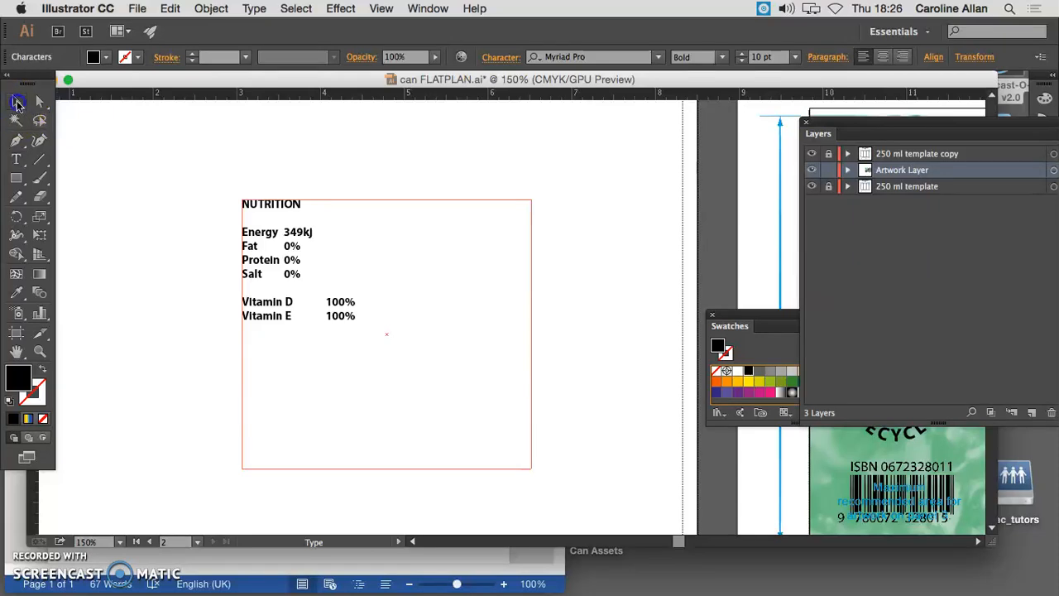
pyautogui.click(252, 243)
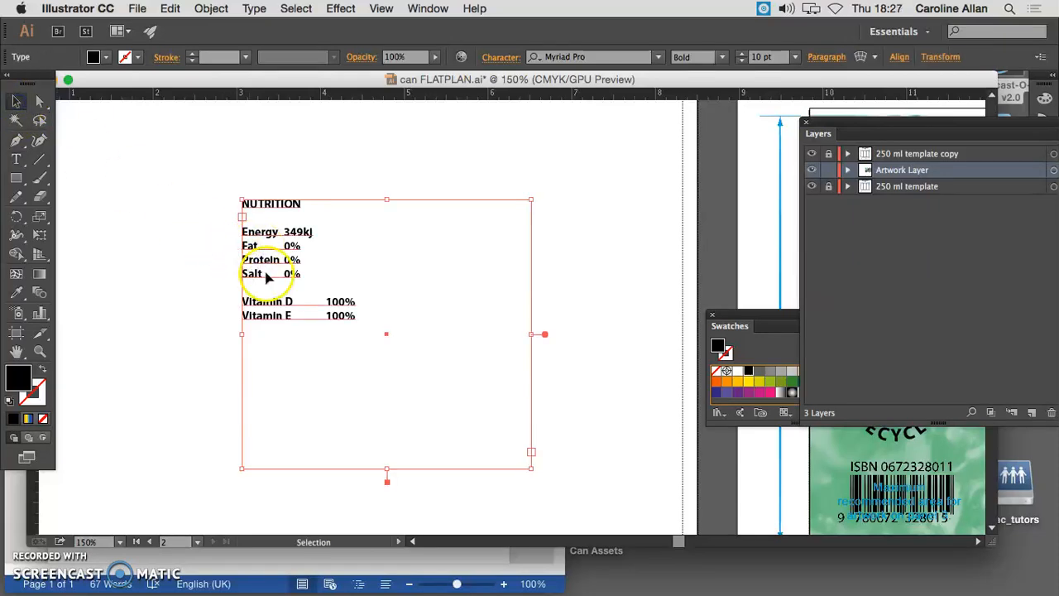
pyautogui.click(428, 8)
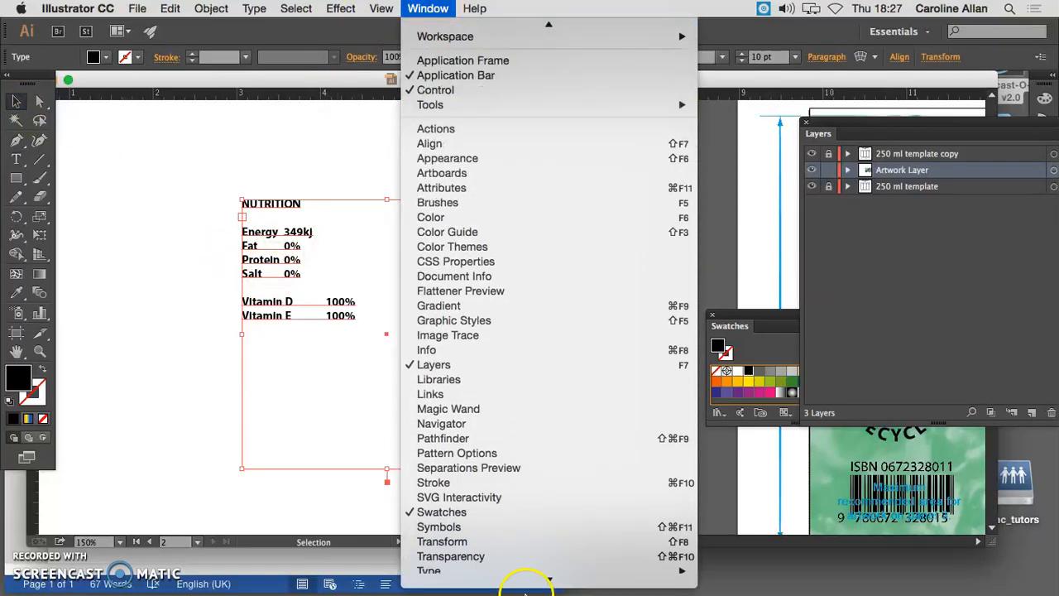
pyautogui.moveTo(670, 471)
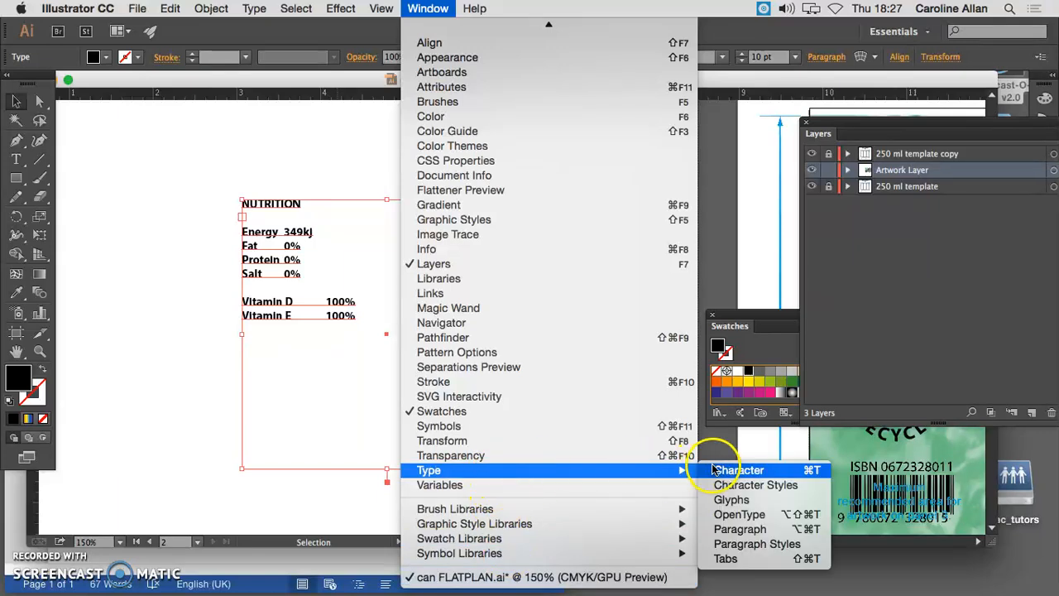
pyautogui.click(741, 564)
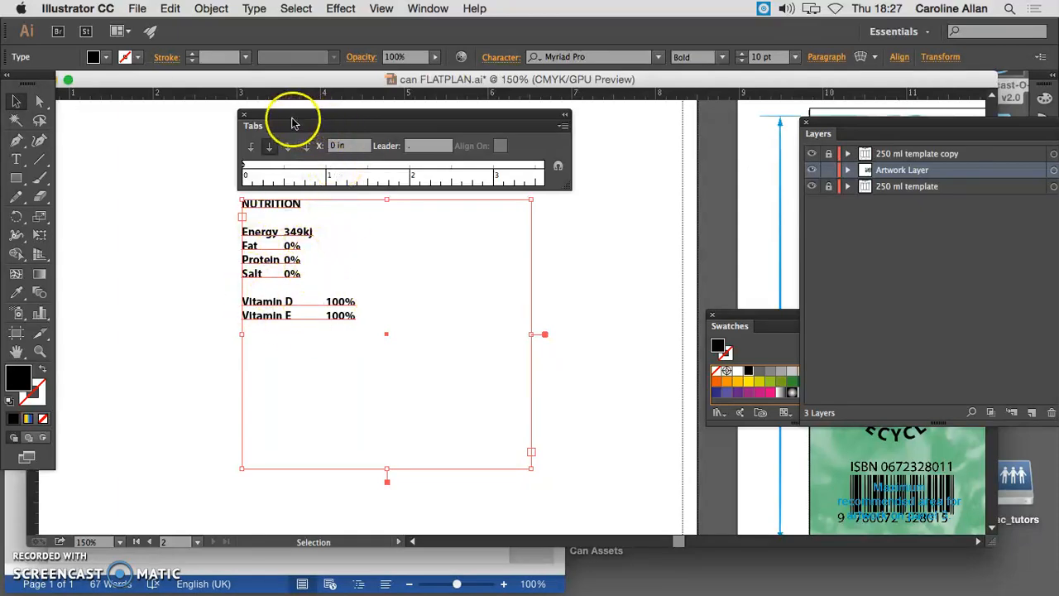
# Move the Tabs ruler away, reselect the nutrition text and snap the ruler back above its frame
pyautogui.moveTo(303, 121); pyautogui.dragTo(627, 142)
pyautogui.click(248, 397)
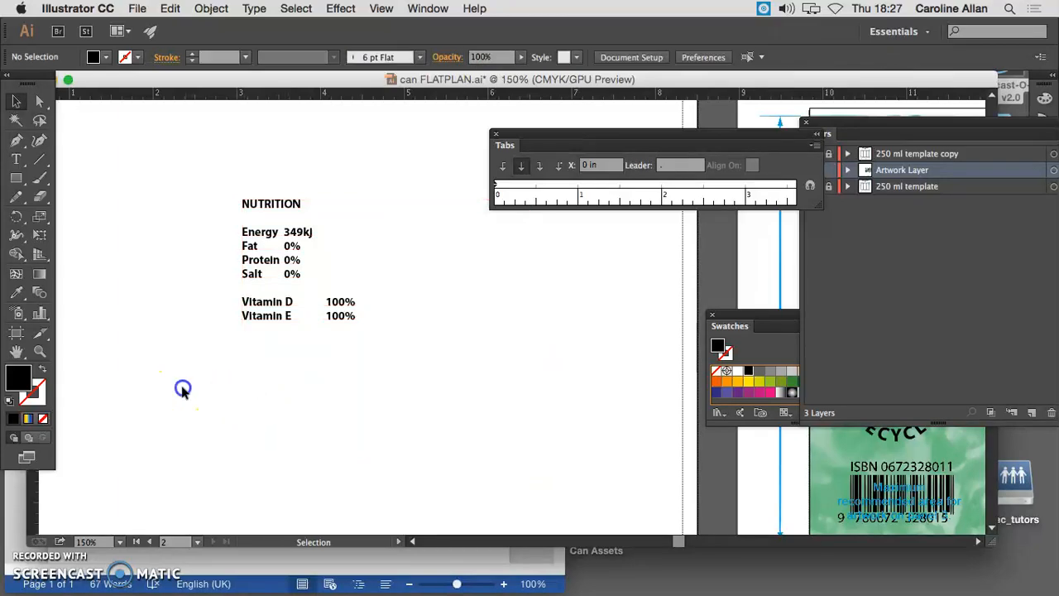
pyautogui.click(268, 240)
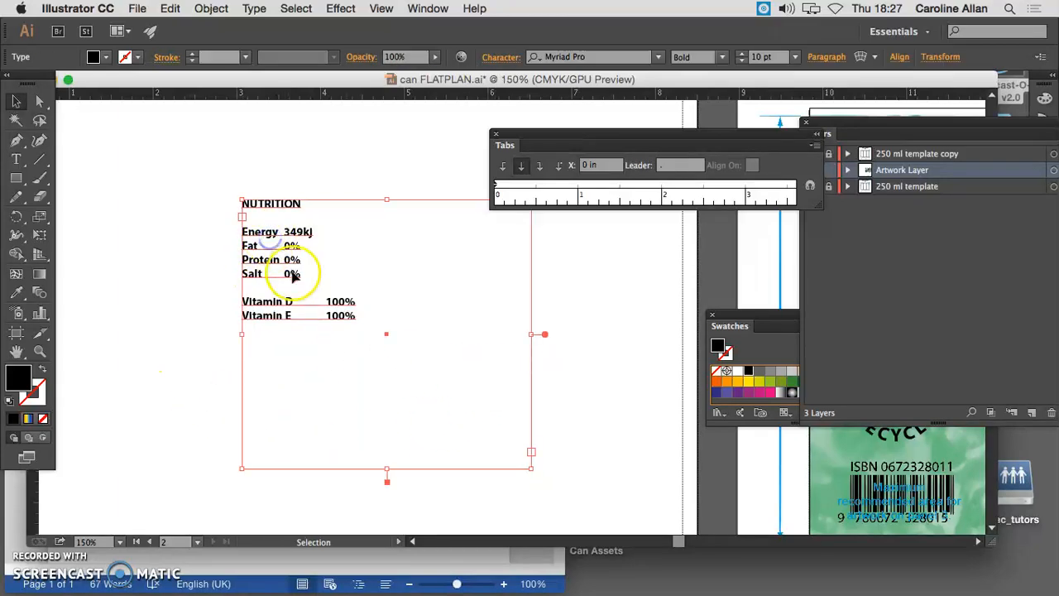
pyautogui.click(810, 187)
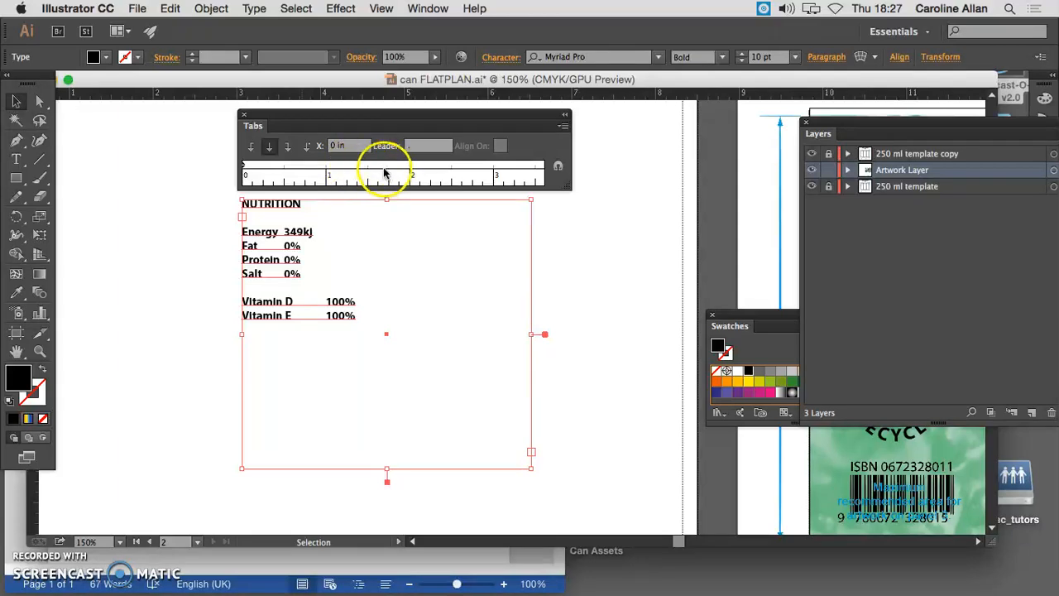
# Add a dot-leader tab stop at 2.18 in for the nutrition values, compare left and right justification, and set it to decimal-justified
pyautogui.click(269, 152)
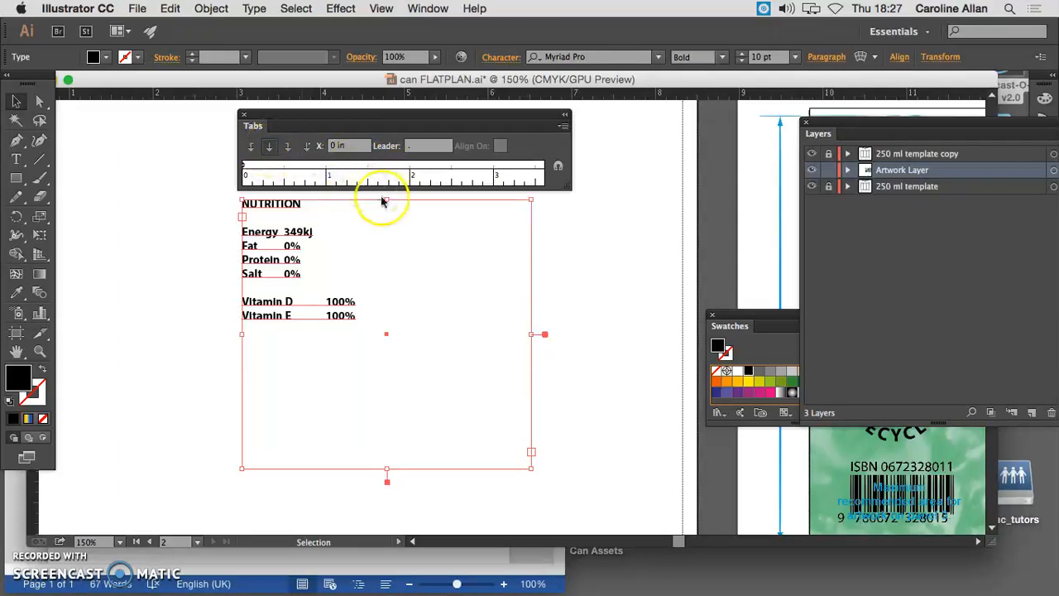
pyautogui.click(424, 170)
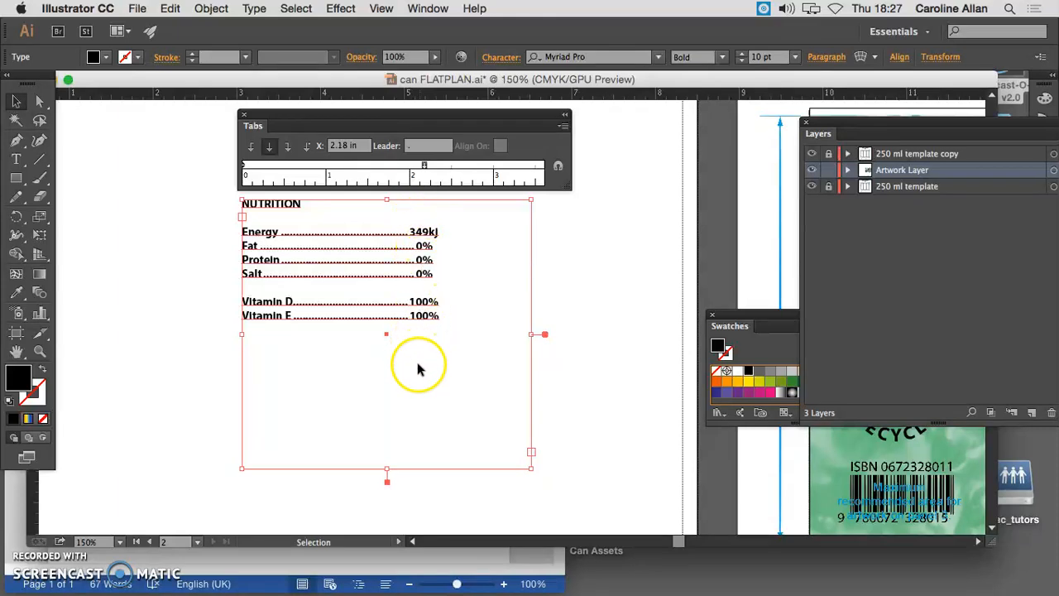
pyautogui.click(252, 147)
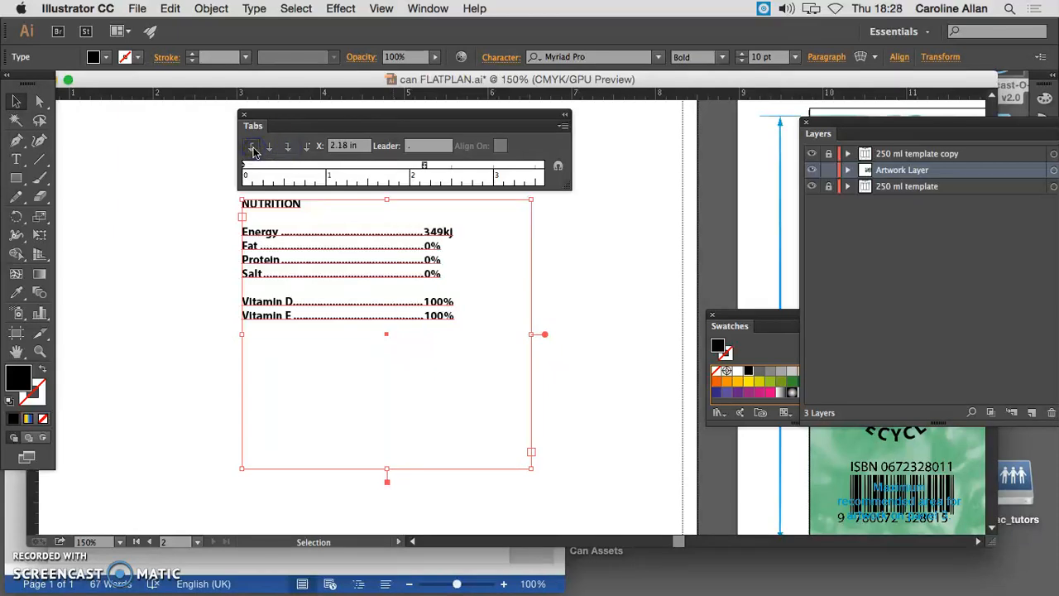
pyautogui.click(287, 147)
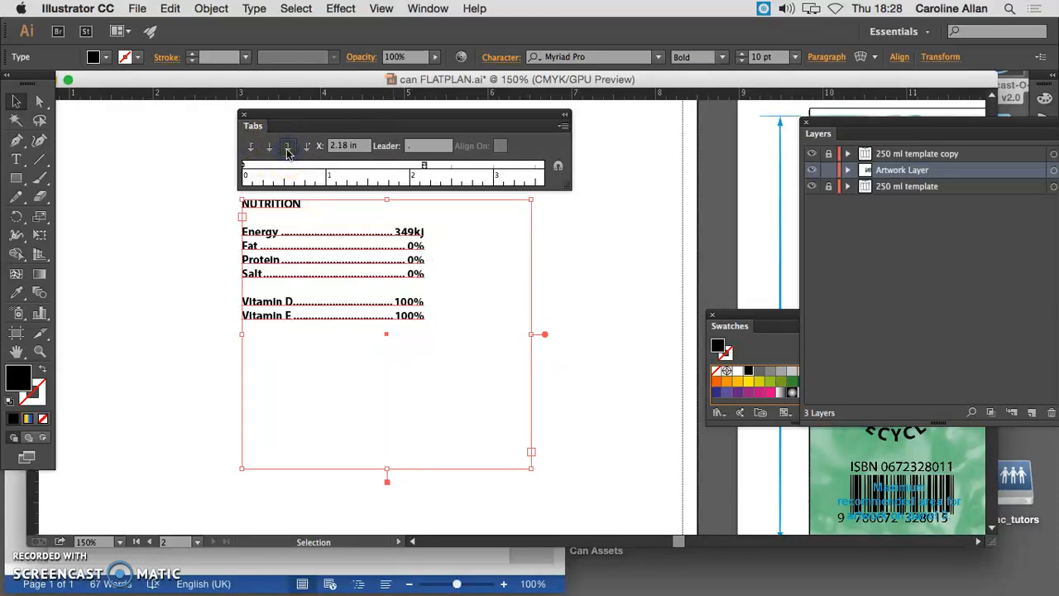
pyautogui.click(305, 153)
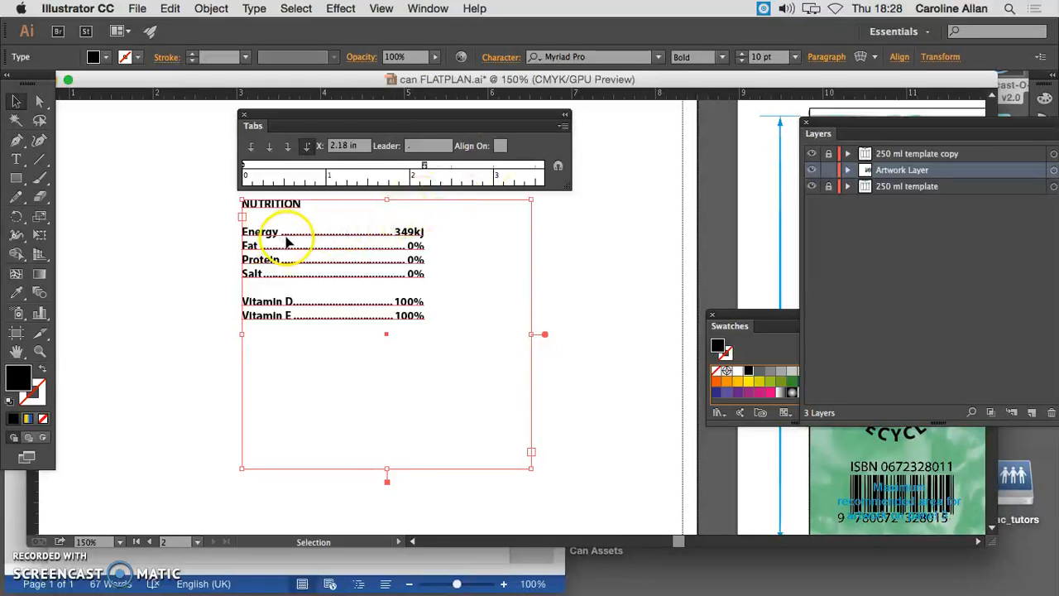
# Clear the tab stop's leader to compare the look, restore the dot leader and deselect the nutrition text
pyautogui.click(410, 146)
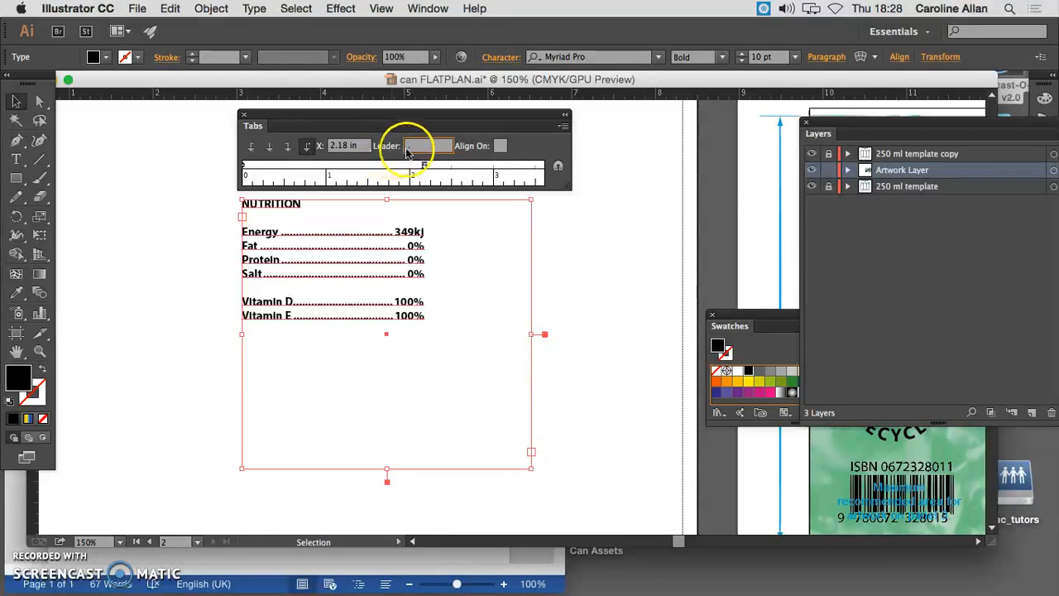
pyautogui.press('BackSpace')
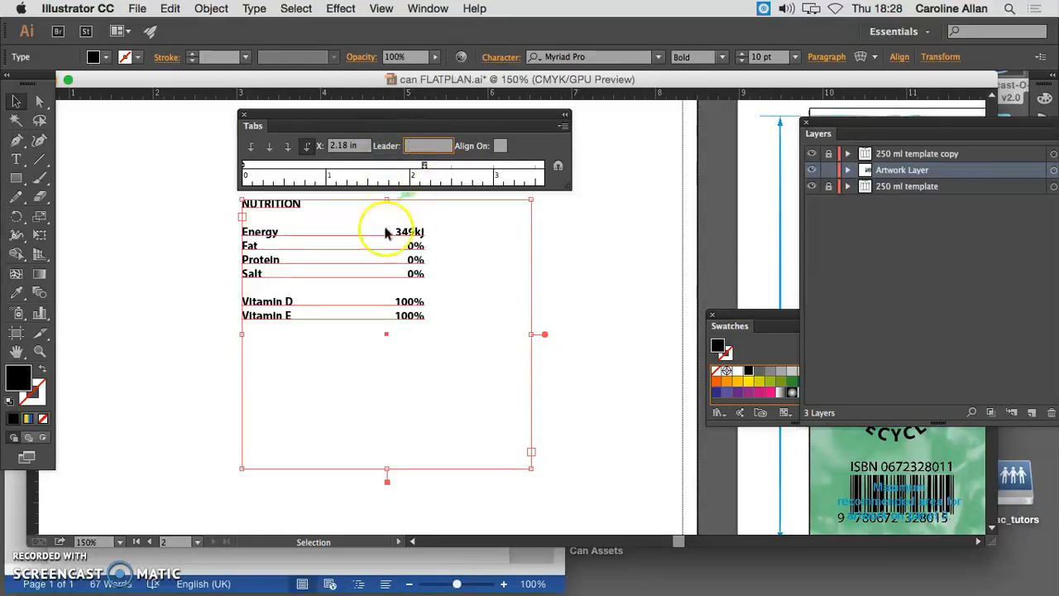
pyautogui.click(145, 158)
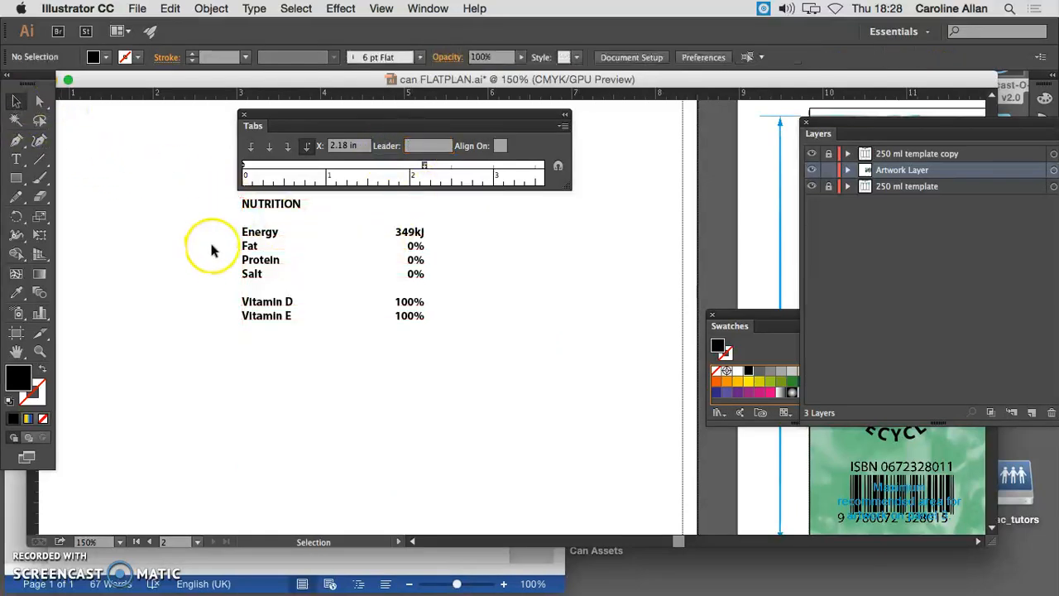
pyautogui.click(258, 243)
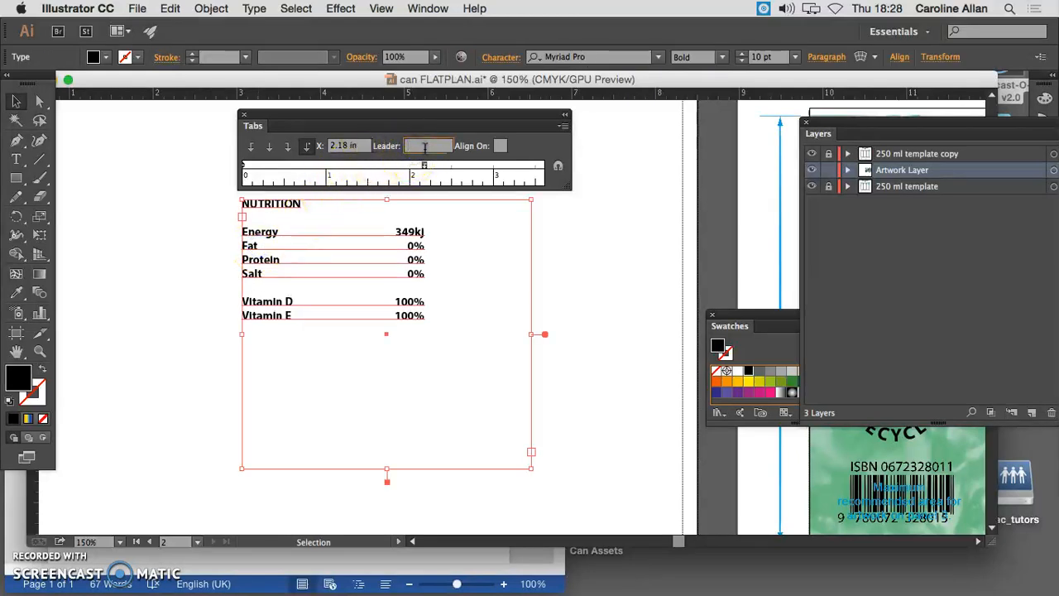
pyautogui.write('.')
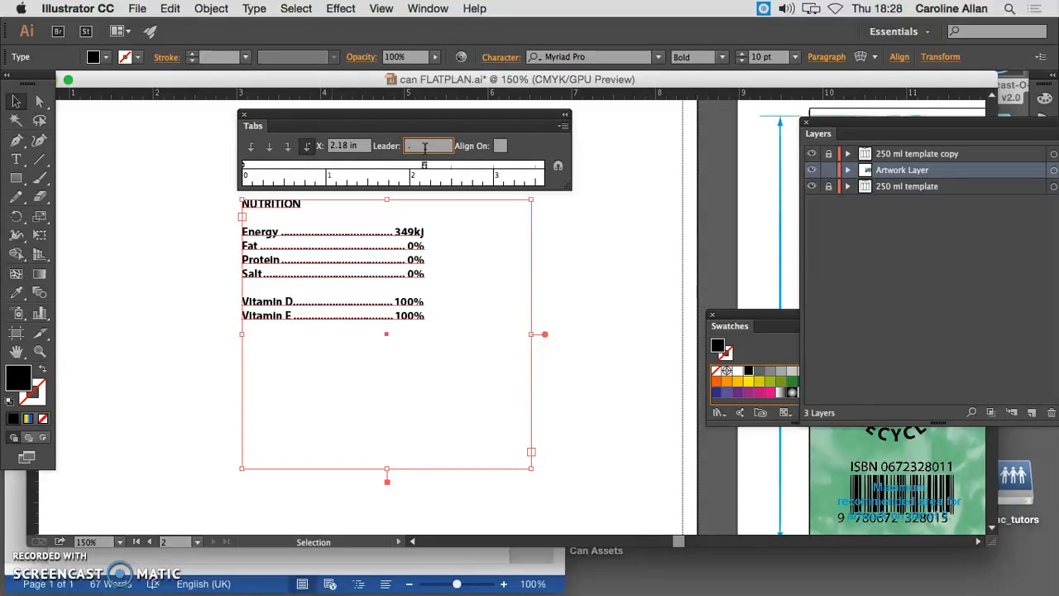
pyautogui.click(137, 207)
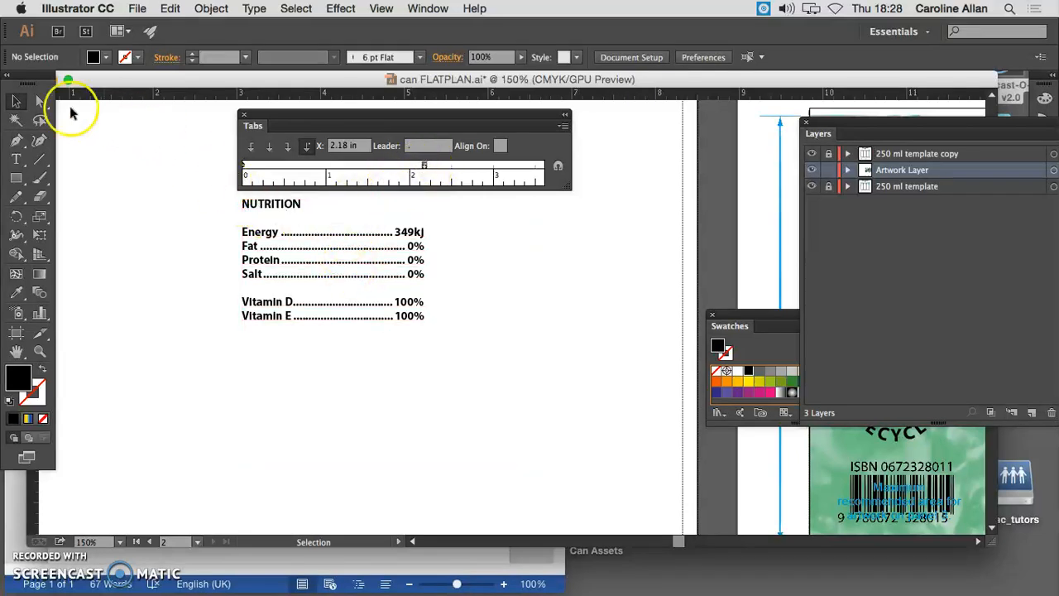
# Reselect the nutrition text and shift its tab stop slightly left, to about 2.1 in
pyautogui.click(276, 239)
pyautogui.moveTo(423, 168)
pyautogui.mouseDown()
pyautogui.moveTo(385, 165)
pyautogui.moveTo(419, 170)
pyautogui.mouseUp()
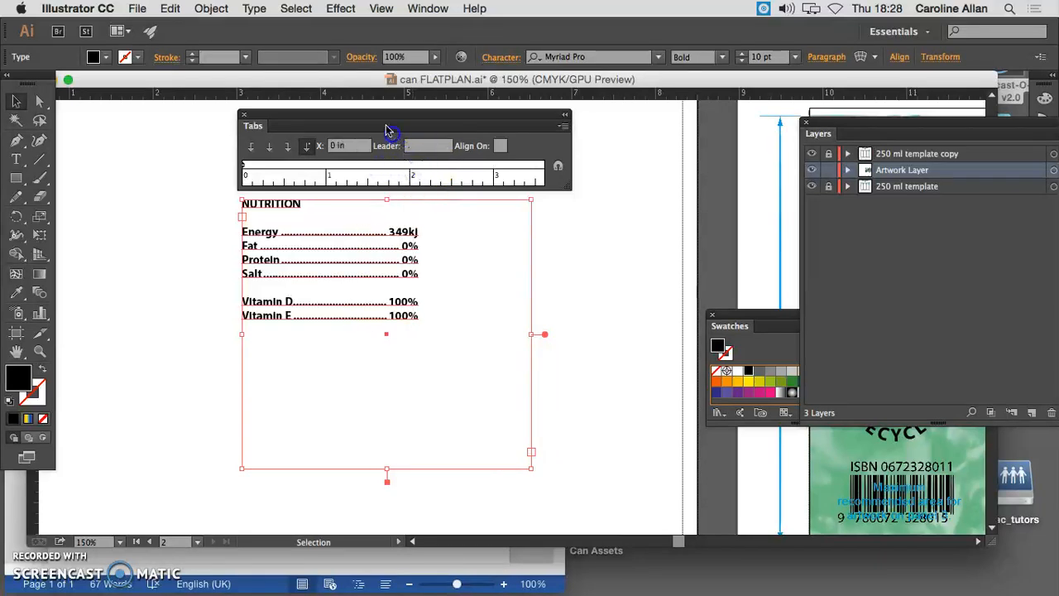
# Replace the nutrition text's decimal tab stop with a right-justified dot-leader tab stop at 2.22 in
pyautogui.moveTo(389, 131); pyautogui.dragTo(391, 141)
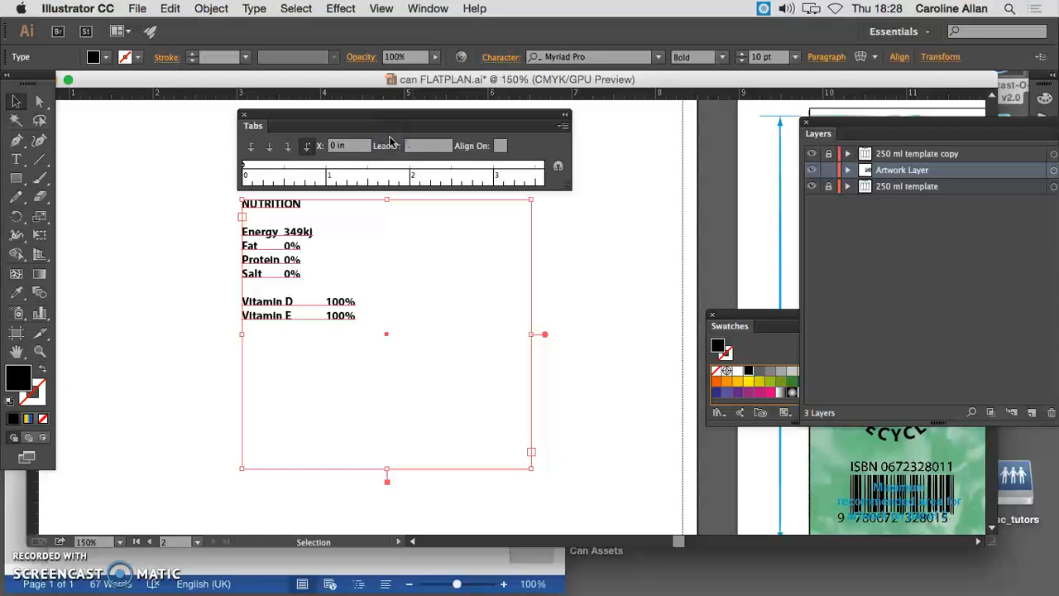
pyautogui.click(287, 147)
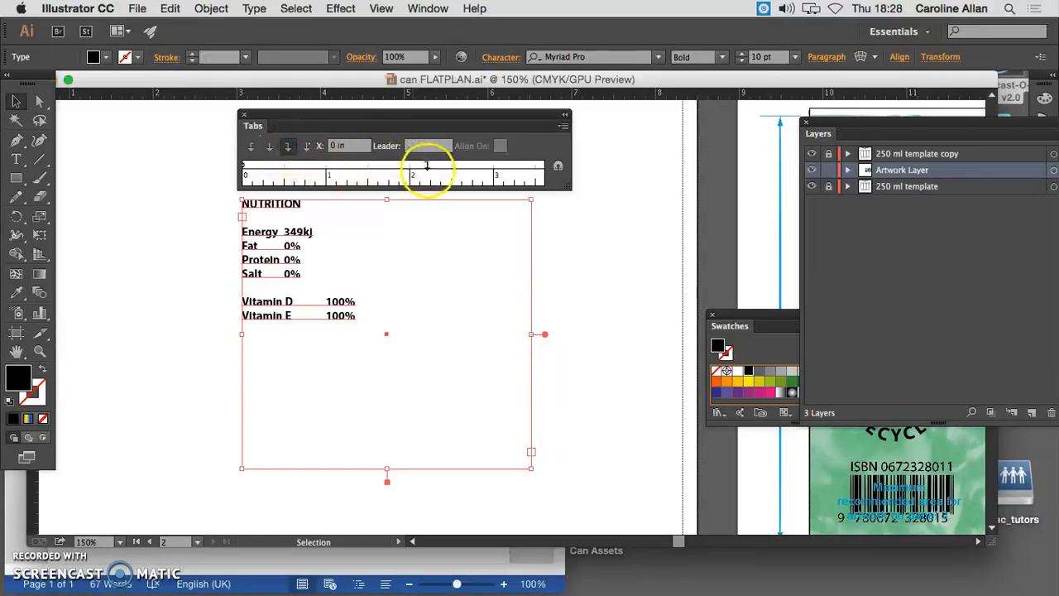
pyautogui.click(427, 168)
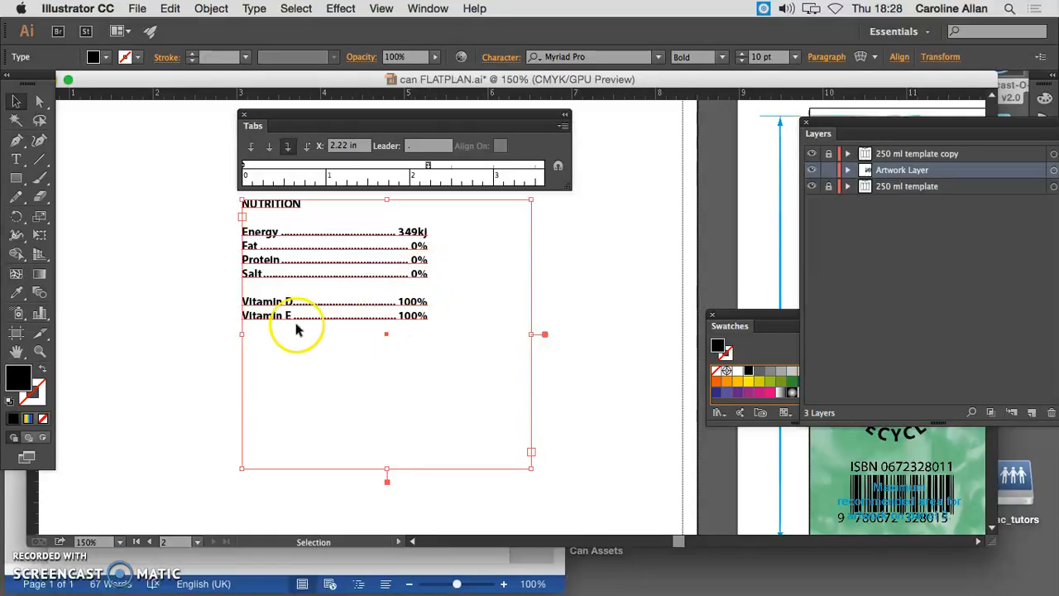
pyautogui.click(276, 258)
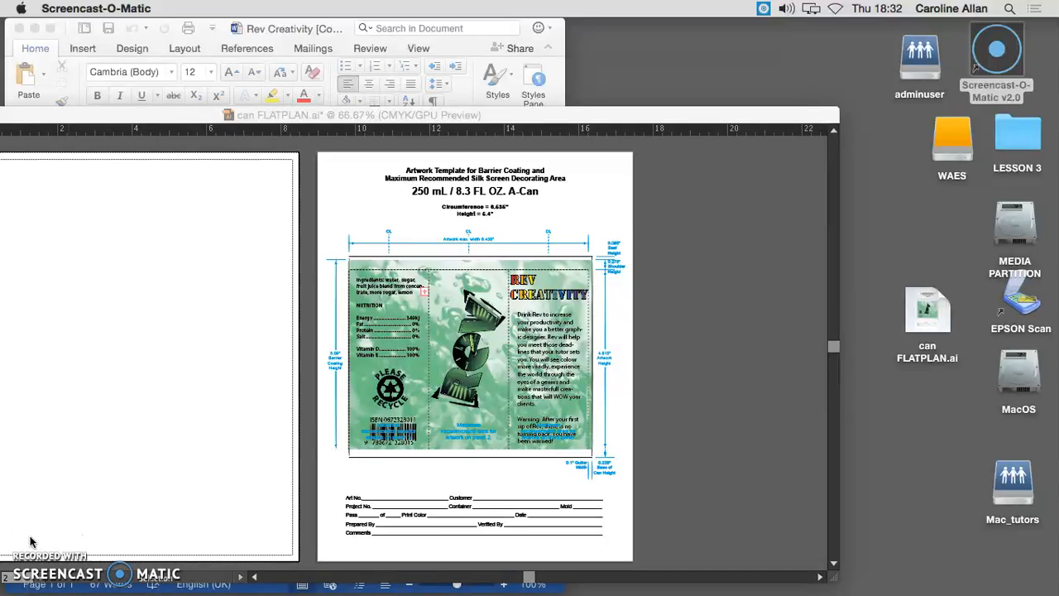
# Reposition the document window and the Layers panel, then duplicate the Artwork Layer
pyautogui.moveTo(154, 118); pyautogui.dragTo(248, 80)
pyautogui.moveTo(842, 125); pyautogui.dragTo(750, 83)
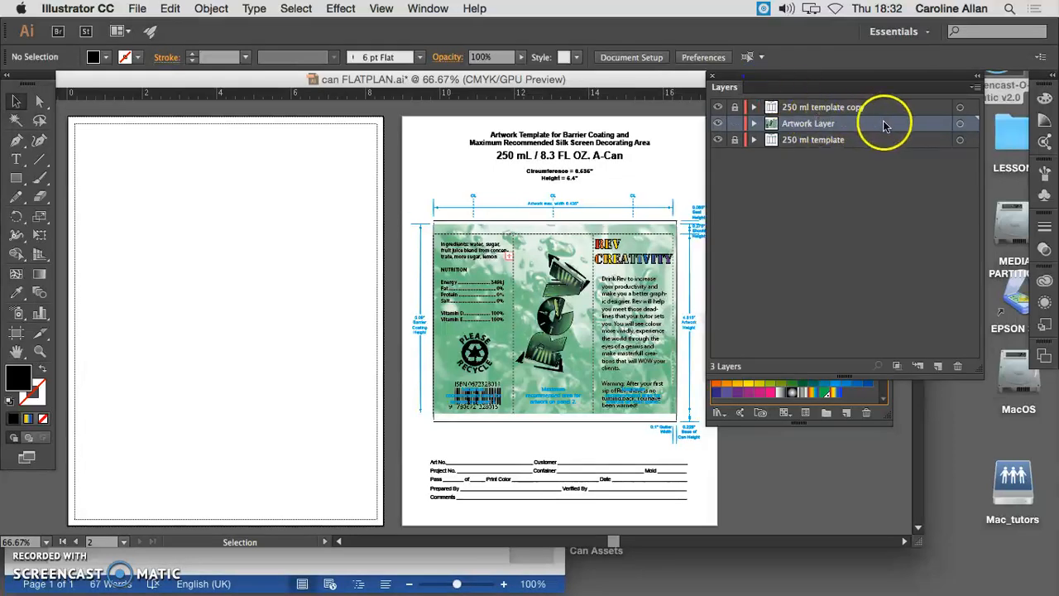
pyautogui.moveTo(898, 129); pyautogui.dragTo(900, 131)
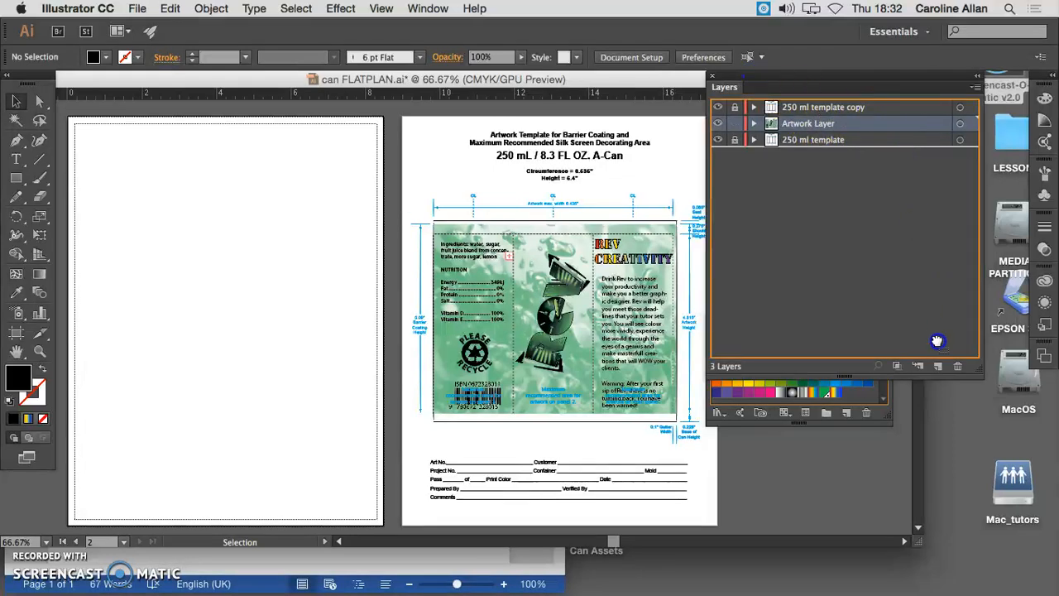
pyautogui.moveTo(938, 365); pyautogui.dragTo(938, 365)
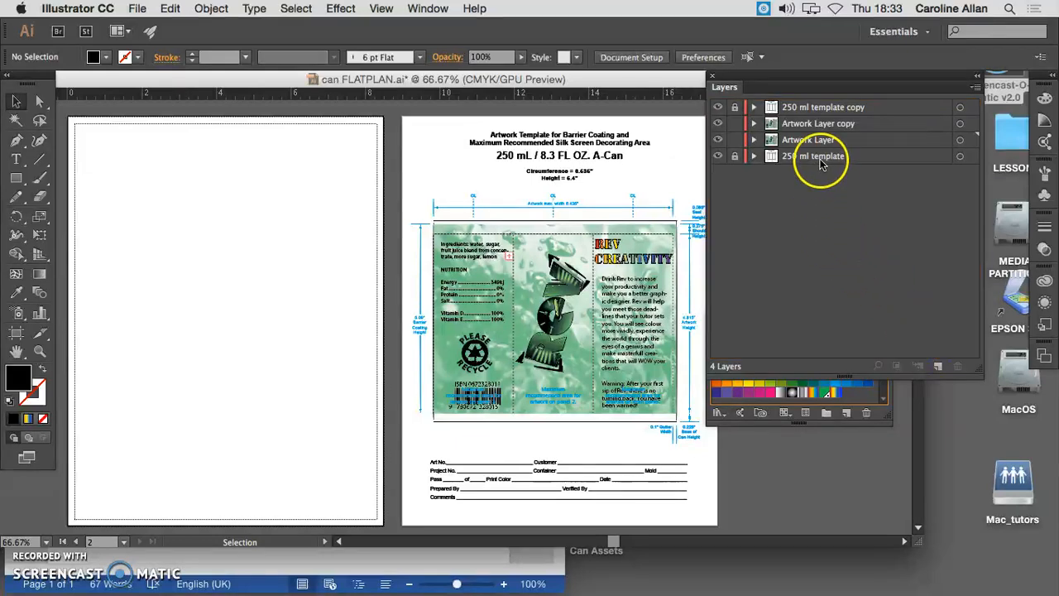
# Move the copied green droplet background to the blank artboard's upper-left corner and scale it to slightly over half size
pyautogui.click(536, 283)
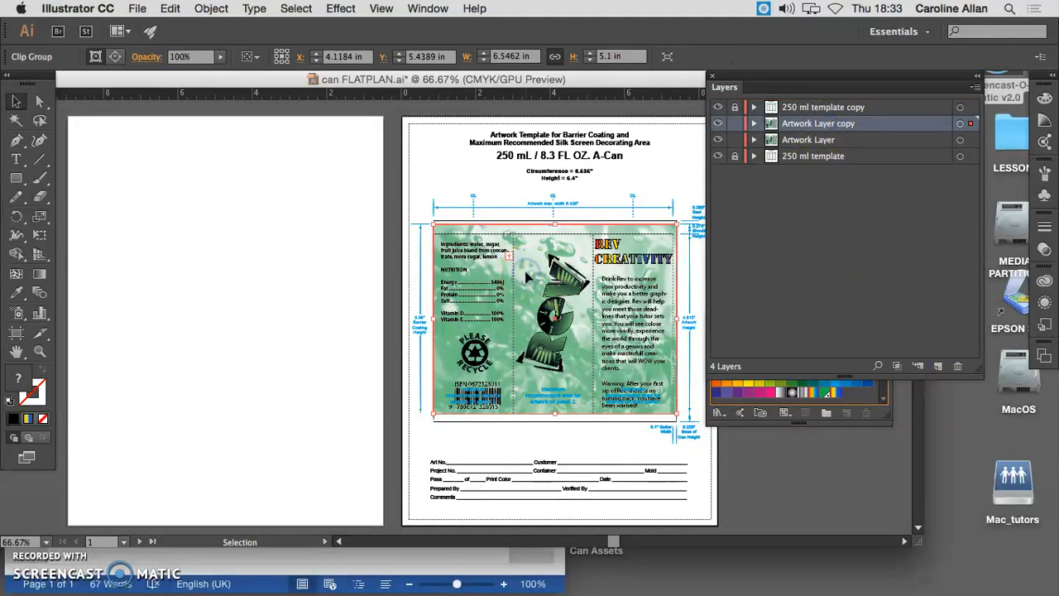
pyautogui.moveTo(488, 277); pyautogui.dragTo(168, 177)
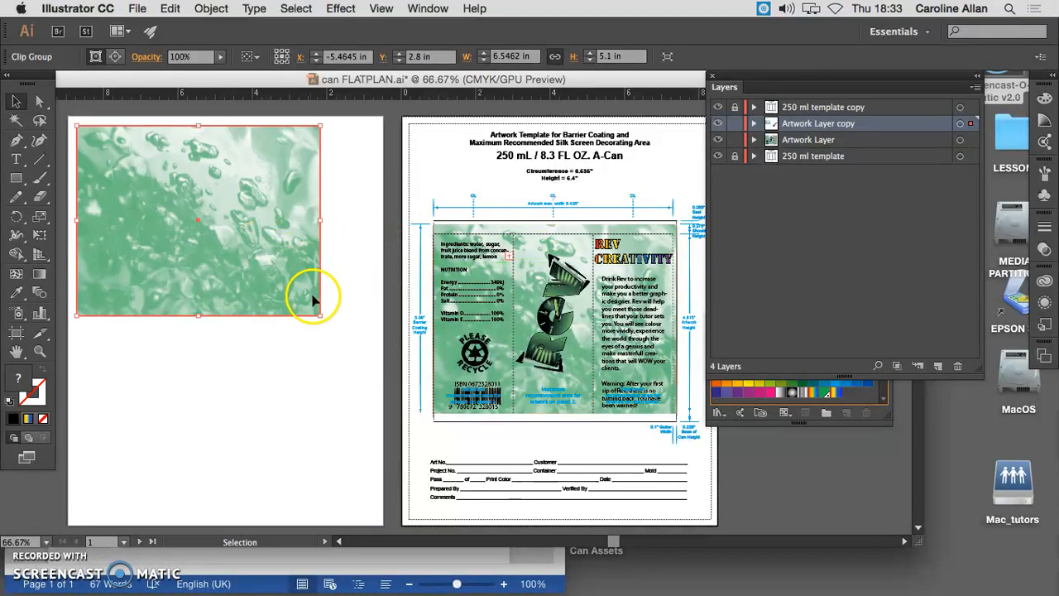
pyautogui.moveTo(319, 315); pyautogui.dragTo(213, 231)
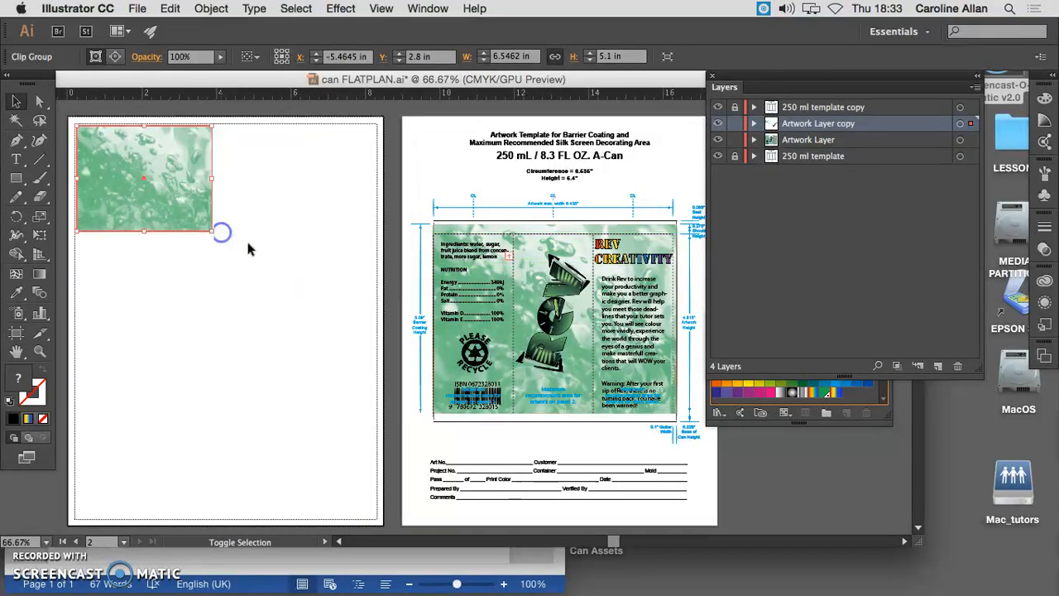
# Move the copied ingredients text and nutrition table beside the background image on the blank artboard, with the recycle logo and barcode below
pyautogui.click(460, 257)
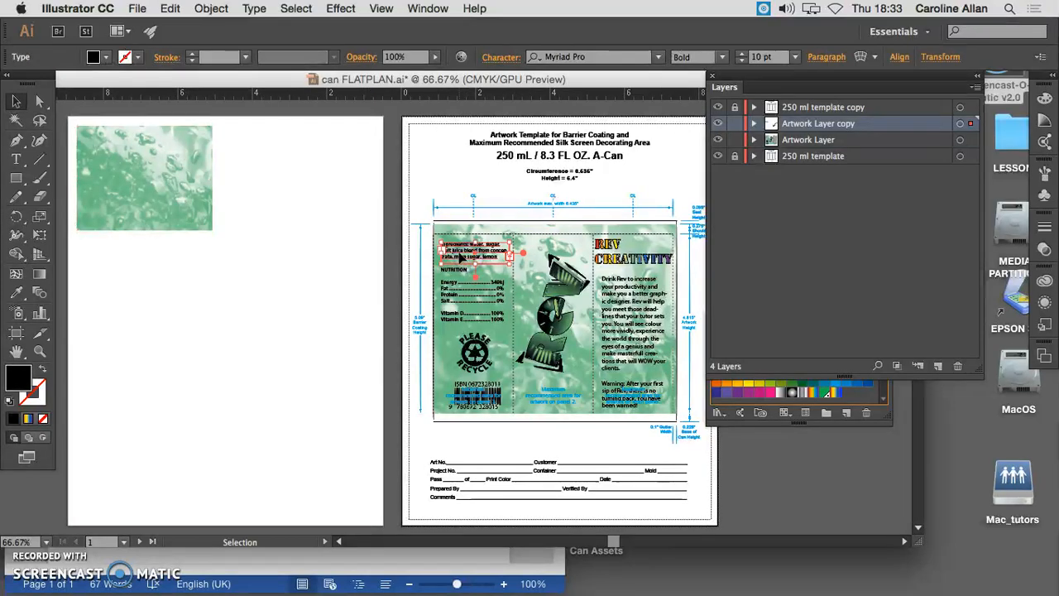
pyautogui.moveTo(459, 253); pyautogui.dragTo(254, 143)
pyautogui.moveTo(454, 287); pyautogui.dragTo(242, 191)
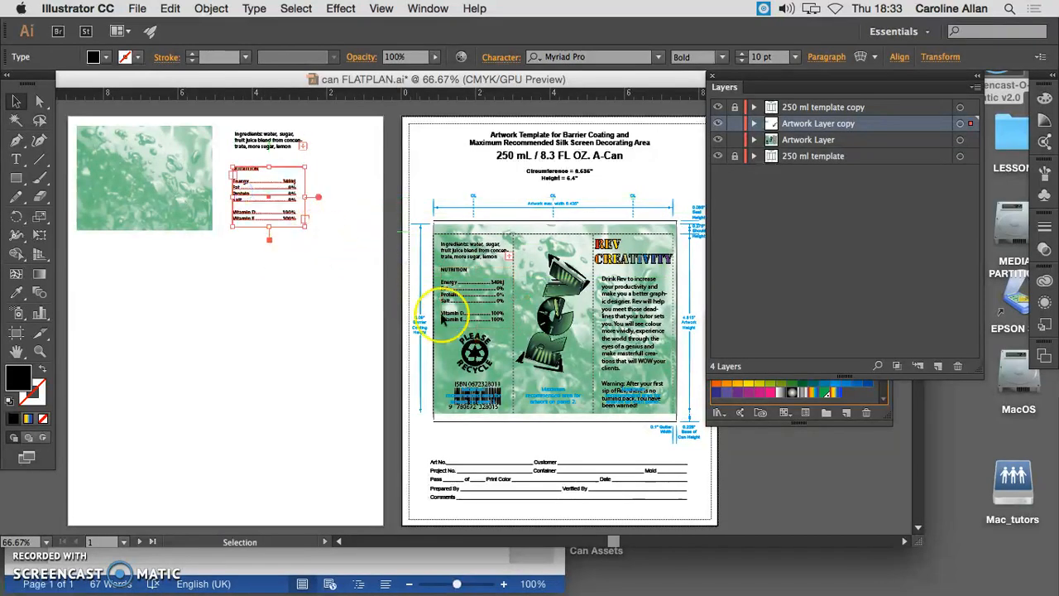
pyautogui.moveTo(475, 354); pyautogui.dragTo(257, 273)
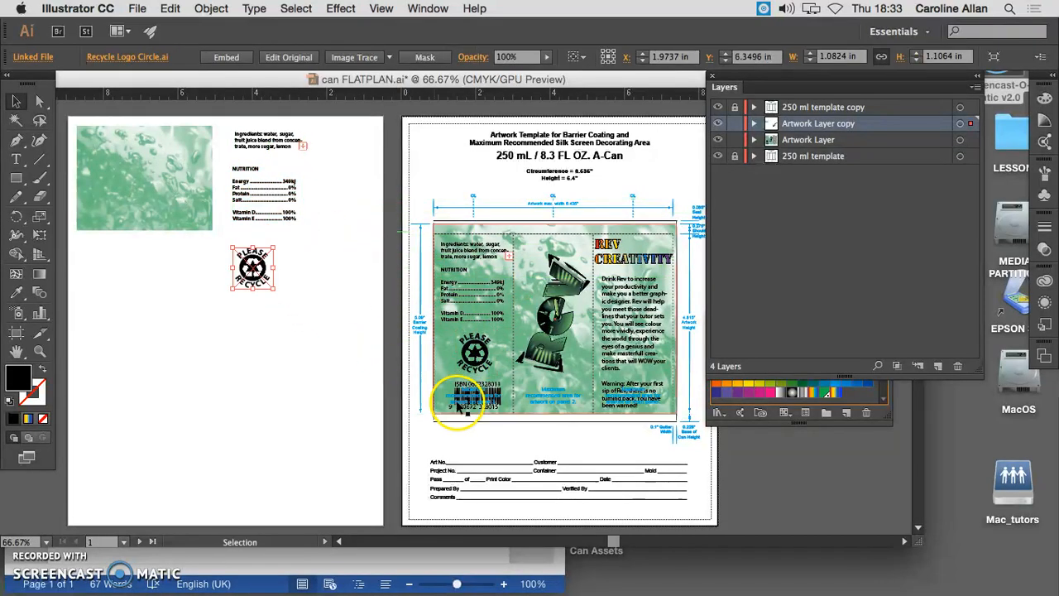
pyautogui.moveTo(453, 387); pyautogui.dragTo(330, 277)
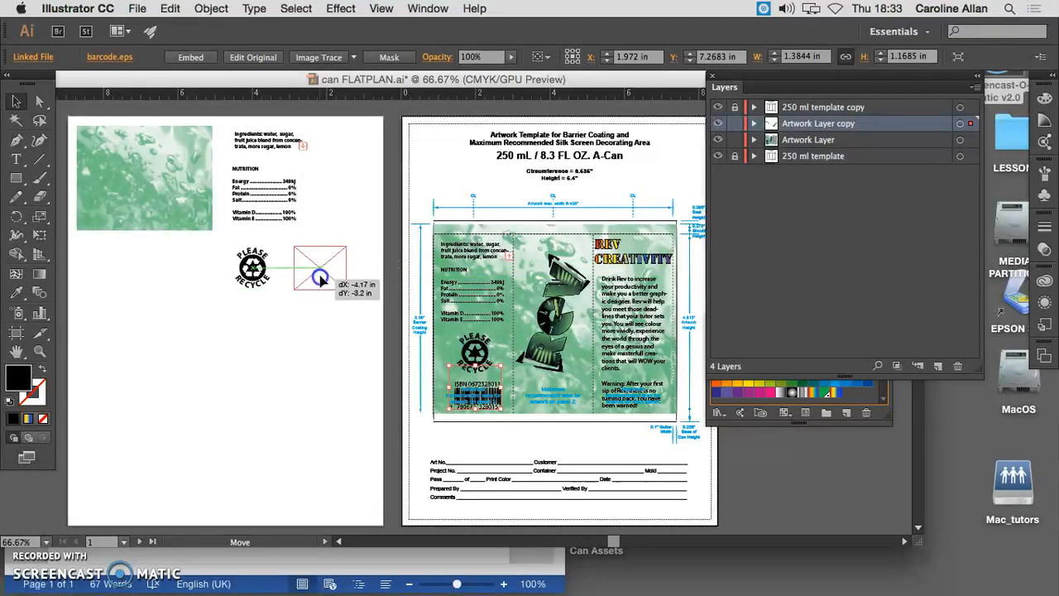
# Place the copied Rev logo horizontally under the background image, with the REV CREATIVITY heading and Drink Rev text below on the same artboard
pyautogui.moveTo(551, 326); pyautogui.dragTo(430, 322)
pyautogui.moveTo(612, 335); pyautogui.dragTo(318, 373)
pyautogui.moveTo(656, 256); pyautogui.dragTo(235, 337)
pyautogui.click(285, 407)
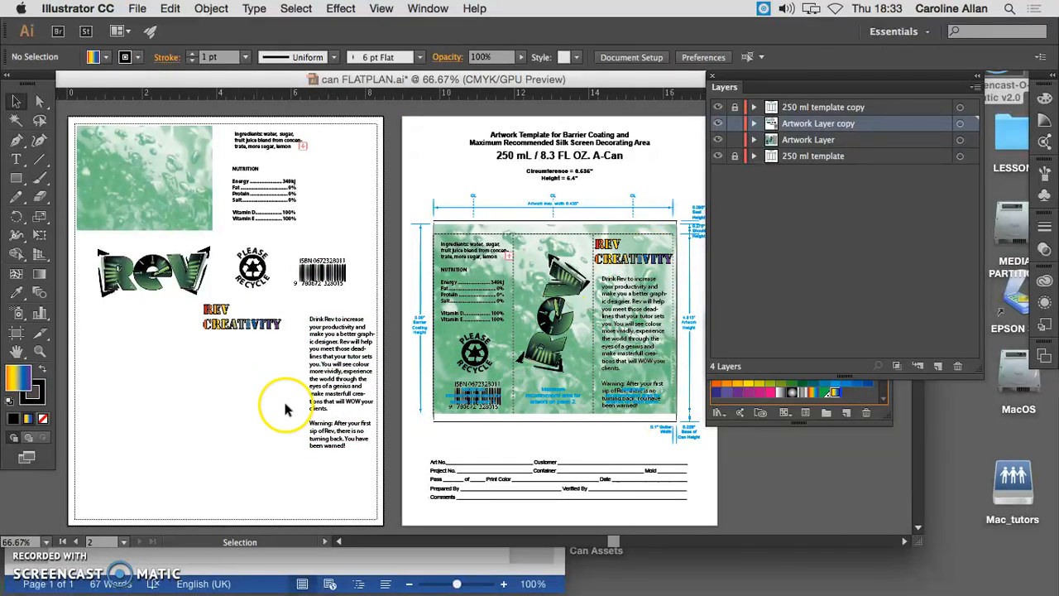
# Nudge the copied Drink Rev text slightly left and lock the Artwork Layer copy and Artwork Layer
pyautogui.moveTo(373, 395); pyautogui.dragTo(369, 395)
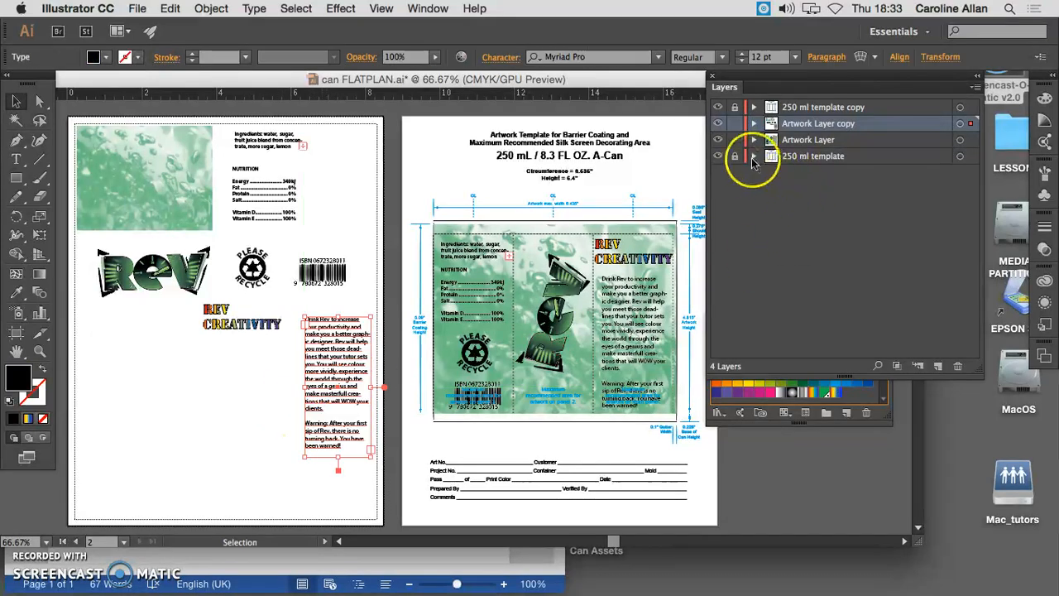
pyautogui.moveTo(734, 123); pyautogui.dragTo(734, 140)
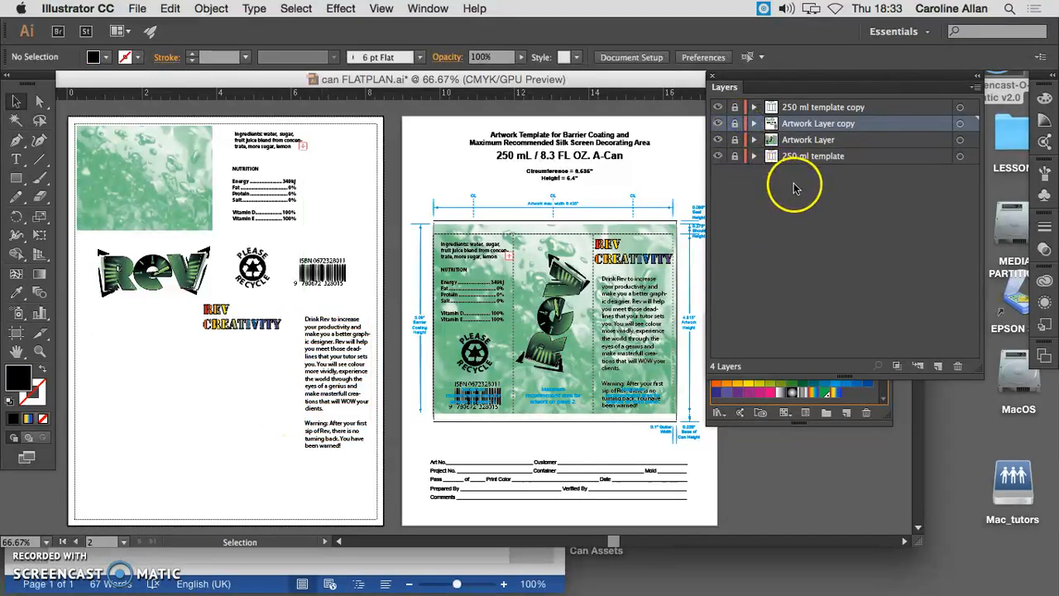